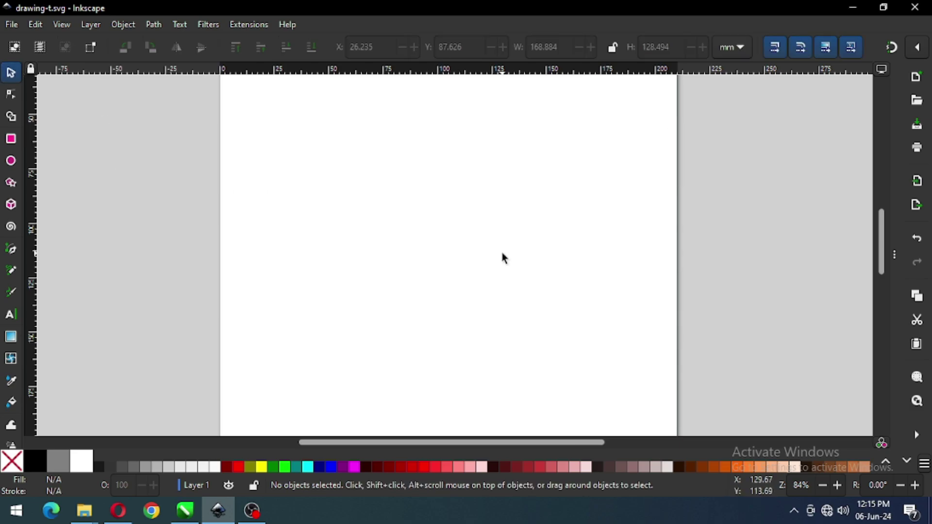
# Draw a circle about 89 mm across on the page and convert it to a path.
pyautogui.click(11, 161)
pyautogui.moveTo(299, 171); pyautogui.dragTo(517, 328)
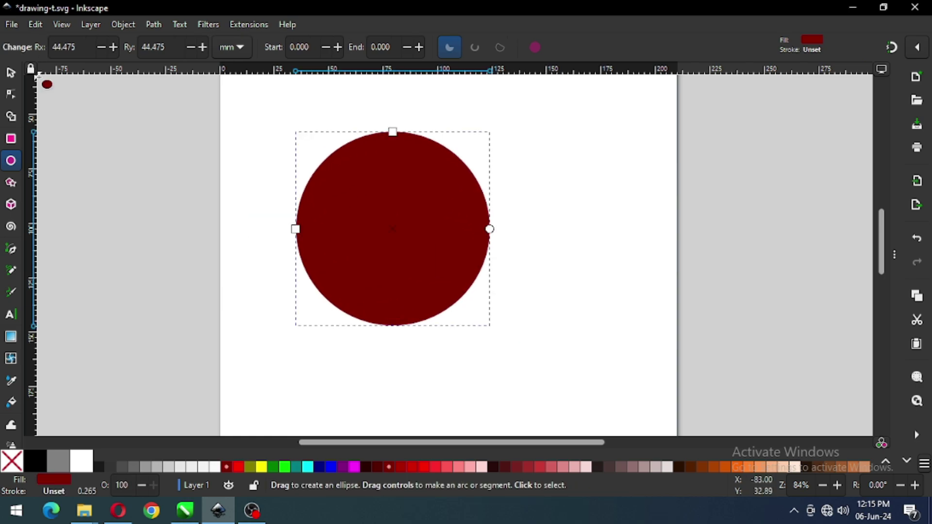
pyautogui.click(16, 74)
pyautogui.click(154, 27)
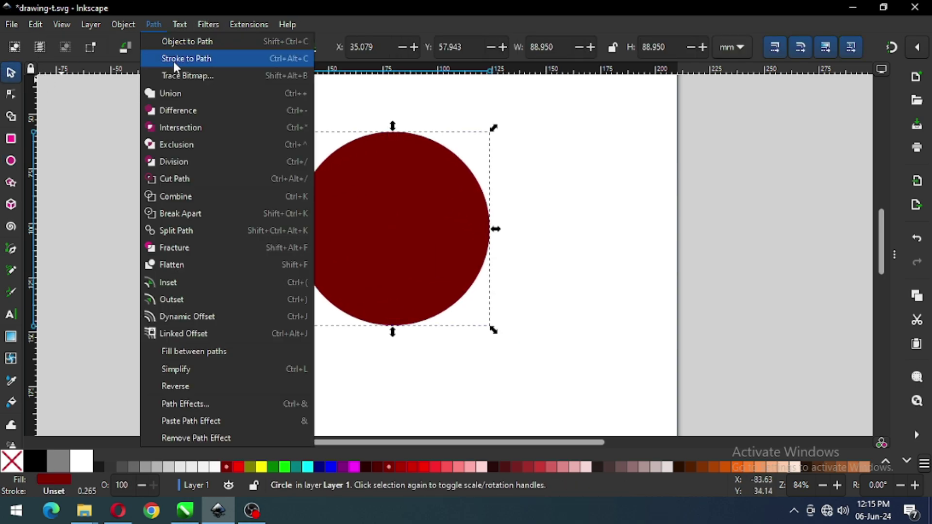
pyautogui.click(209, 47)
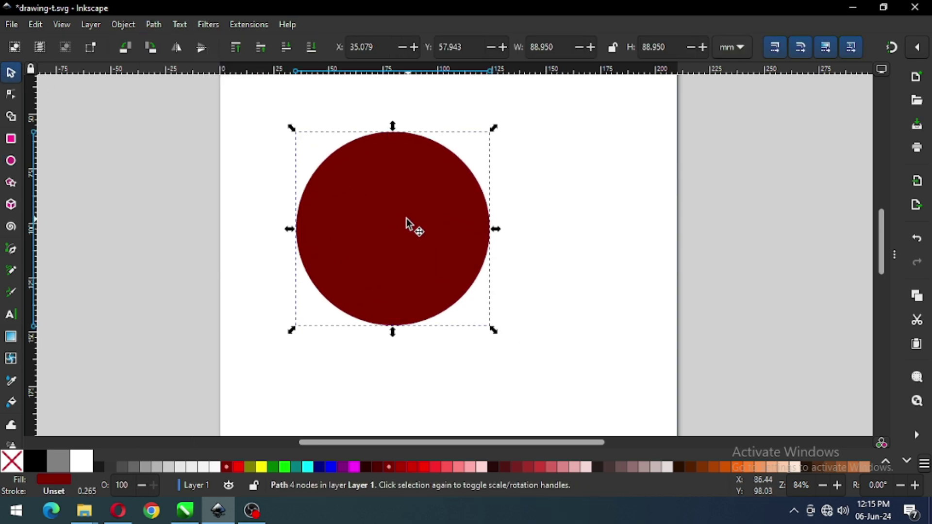
# Fill the circle green (#008000) and add a concentric lime green duplicate scaled down to about 80 mm.
pyautogui.click(272, 465)
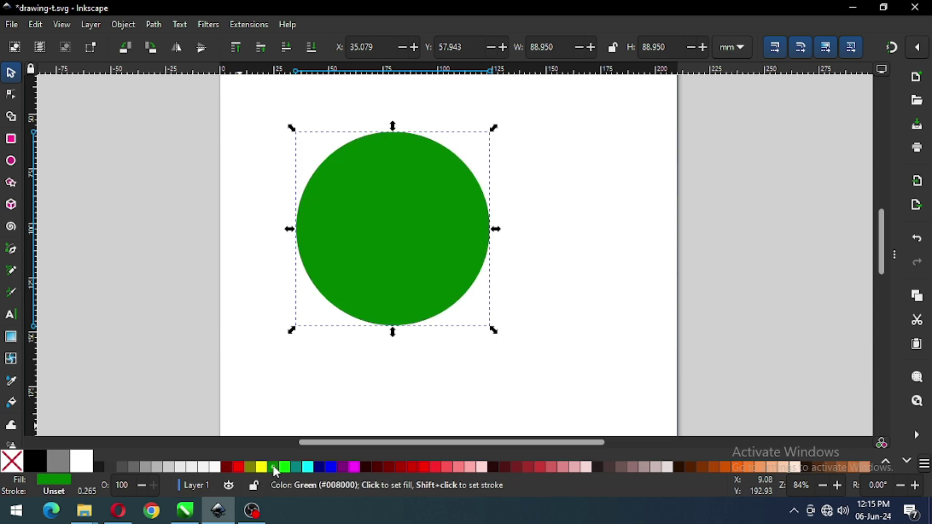
pyautogui.rightClick(395, 225)
pyautogui.click(427, 275)
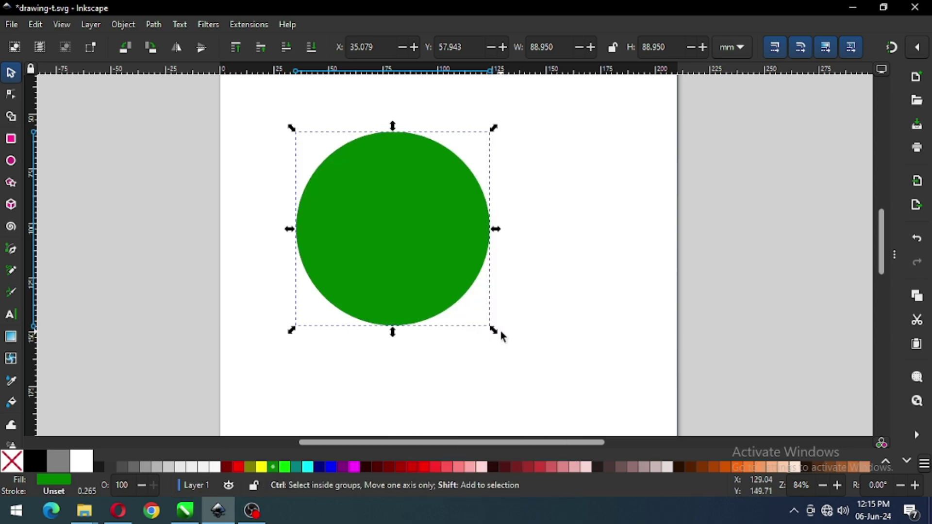
pyautogui.moveTo(493, 329); pyautogui.dragTo(488, 325)
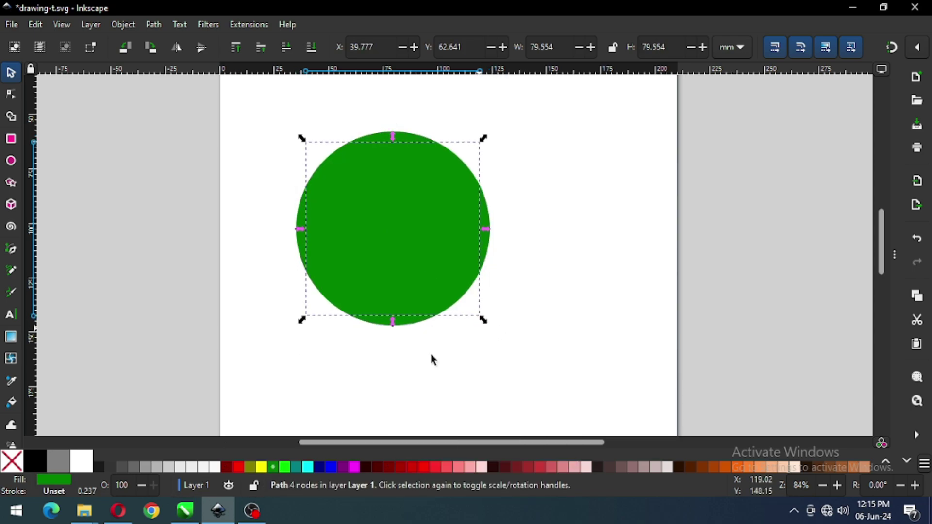
pyautogui.click(287, 470)
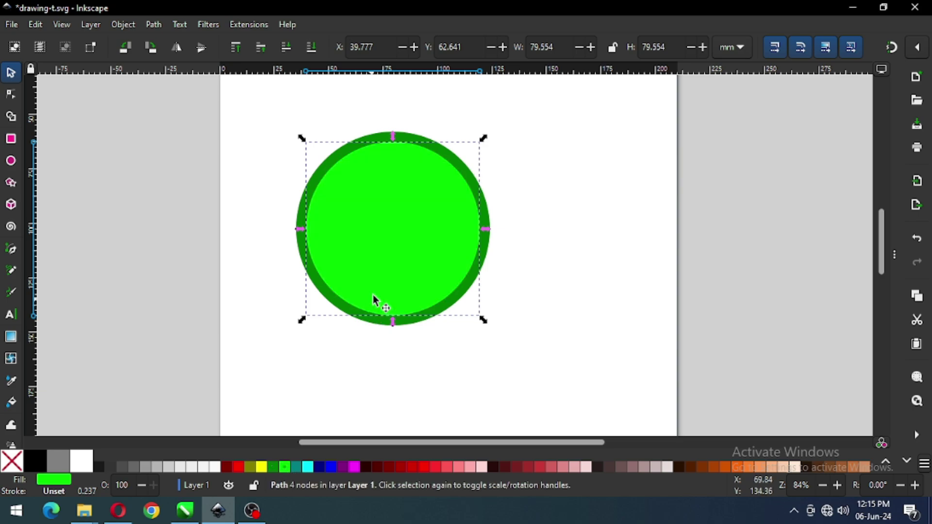
# Add a concentric duplicate of the lime circle, scaled to about 73 mm and filled navy blue.
pyautogui.rightClick(426, 269)
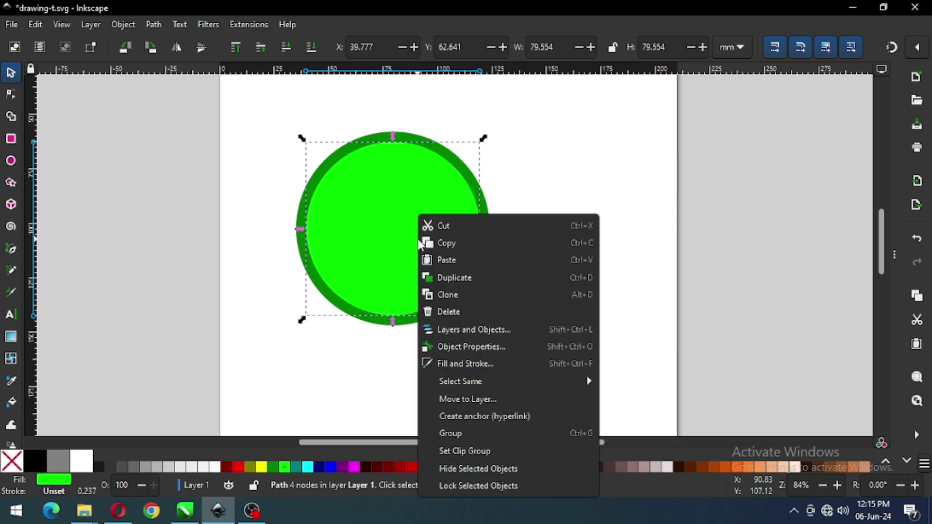
pyautogui.click(452, 277)
pyautogui.moveTo(486, 322); pyautogui.dragTo(474, 313)
pyautogui.click(319, 467)
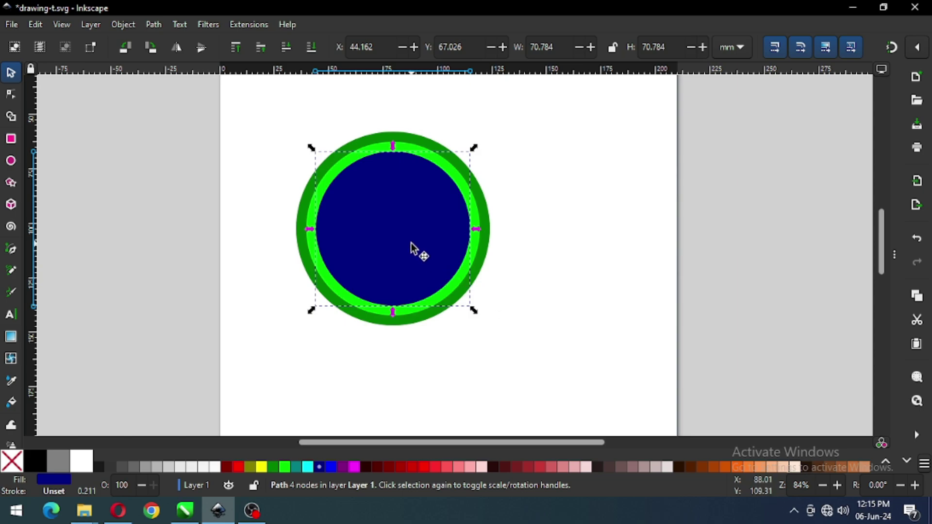
pyautogui.moveTo(475, 310); pyautogui.dragTo(481, 316)
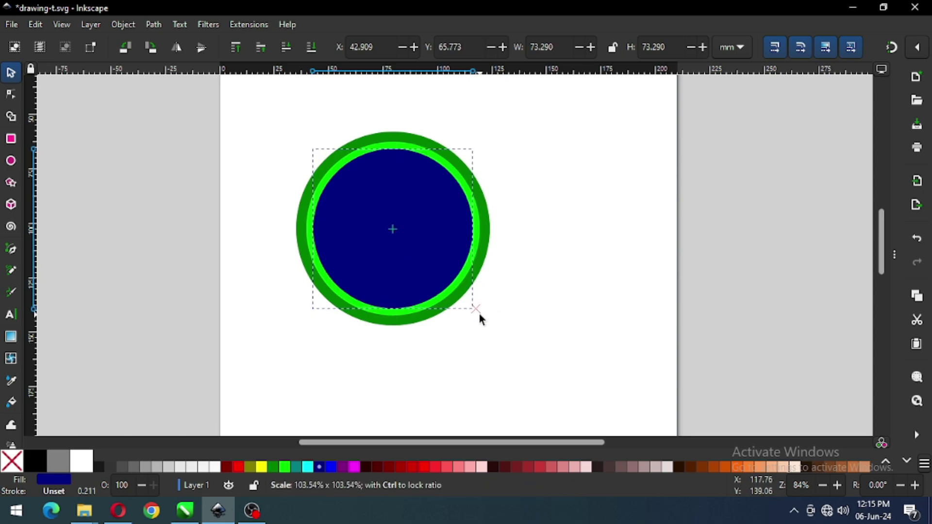
# Scale the lime and navy circles up slightly together about their centre, to about 80.2 mm overall.
pyautogui.keyDown('shift'); pyautogui.click(414, 147); pyautogui.keyUp('shift')
pyautogui.click(416, 151)
pyautogui.keyDown('shift'); pyautogui.click(417, 184); pyautogui.keyUp('shift')
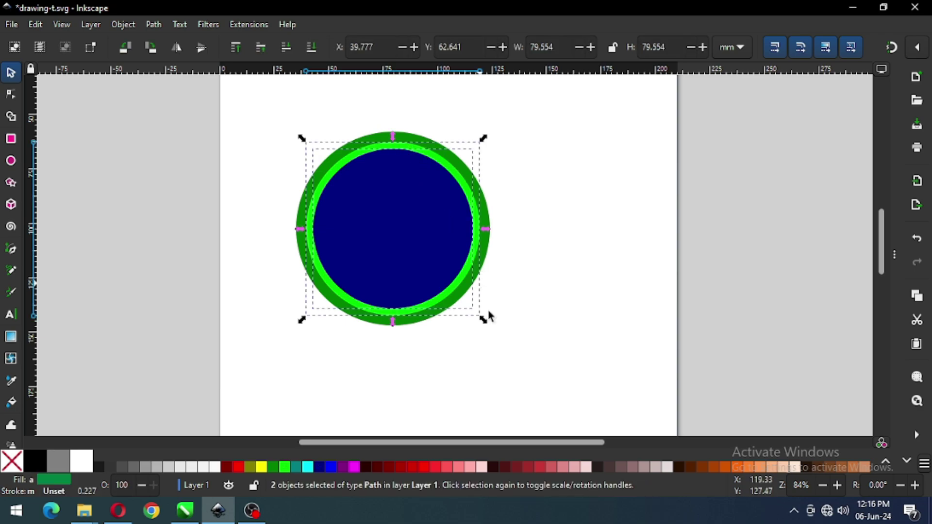
pyautogui.moveTo(487, 324); pyautogui.dragTo(493, 325)
pyautogui.click(497, 312)
# Duplicate the navy circle as a dark red circle scaled down to about 23 mm about the same centre.
pyautogui.click(411, 261)
pyautogui.rightClick(411, 261)
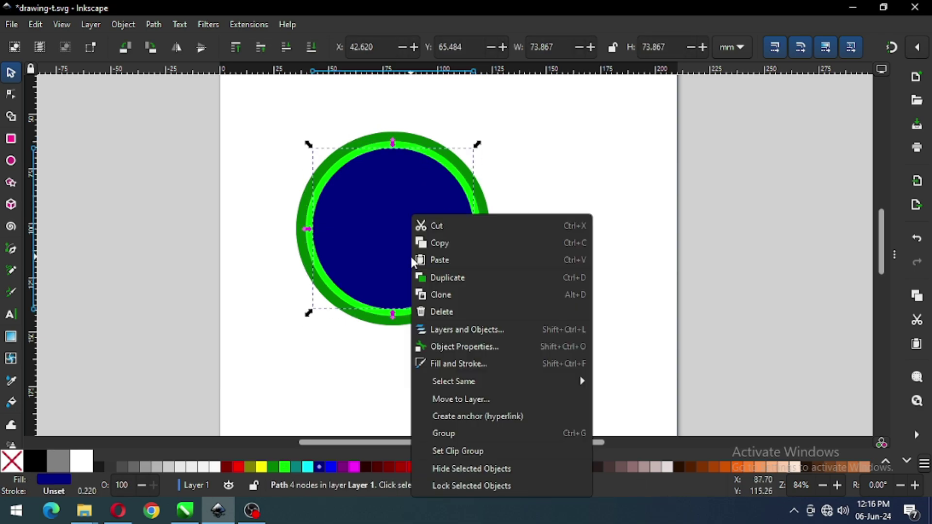
pyautogui.click(457, 279)
pyautogui.click(390, 467)
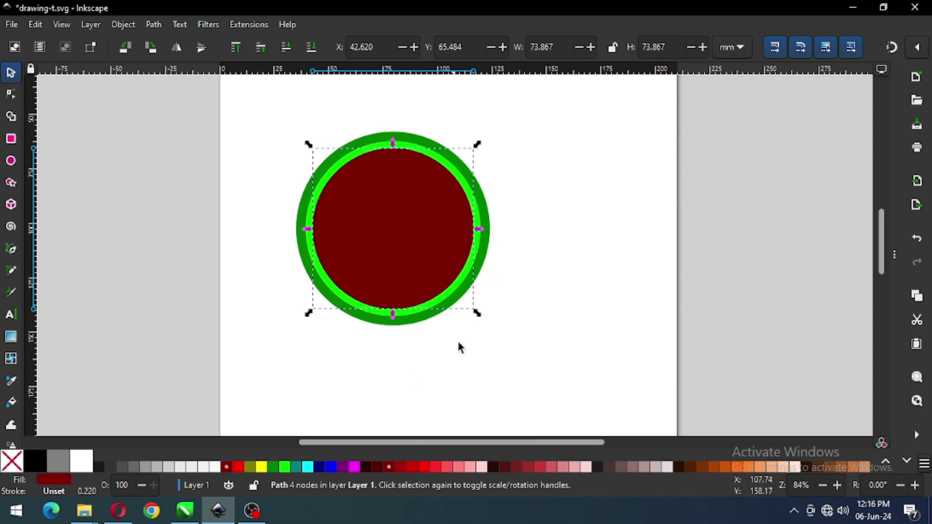
pyautogui.moveTo(477, 314); pyautogui.dragTo(424, 268)
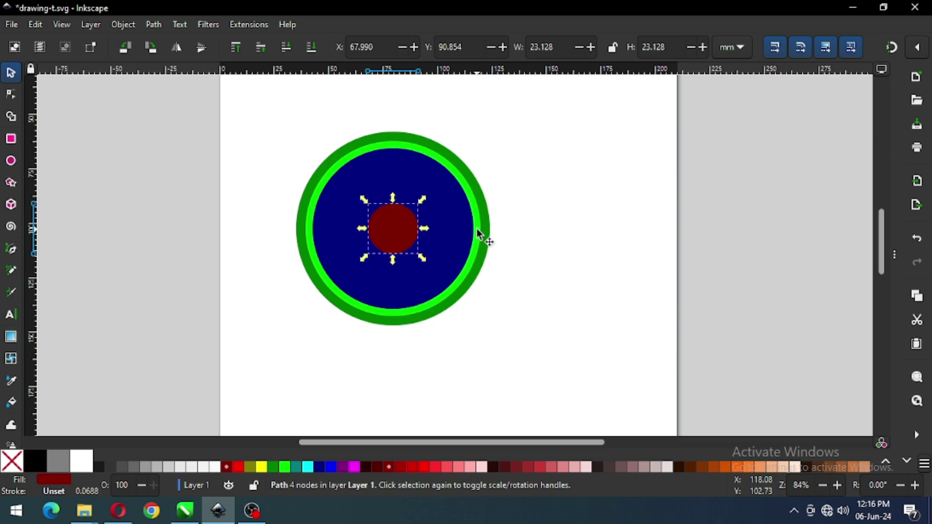
# Move the lime circle about 1.7 mm to the right inside the outer green circle.
pyautogui.press('z')
pyautogui.moveTo(256, 120); pyautogui.dragTo(561, 352)
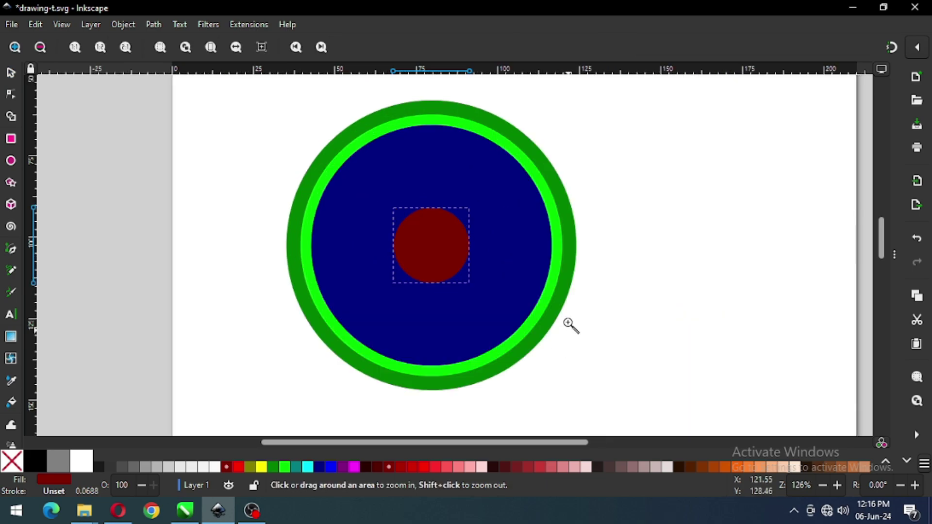
pyautogui.click(11, 73)
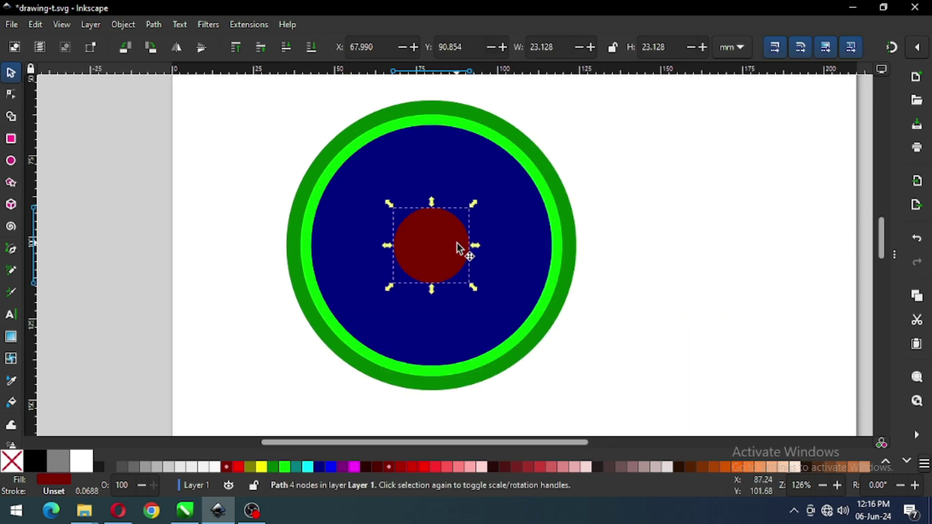
pyautogui.click(557, 245)
pyautogui.click(561, 241)
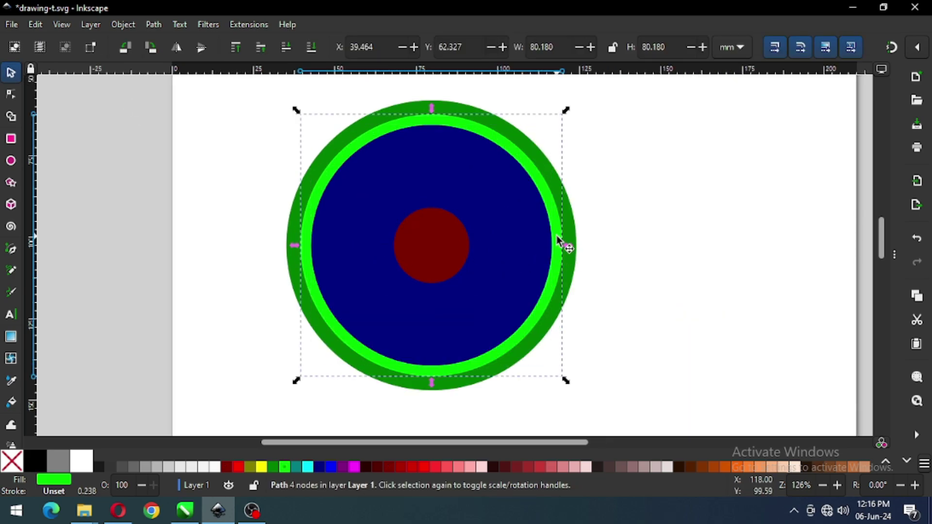
pyautogui.moveTo(560, 239); pyautogui.dragTo(565, 237)
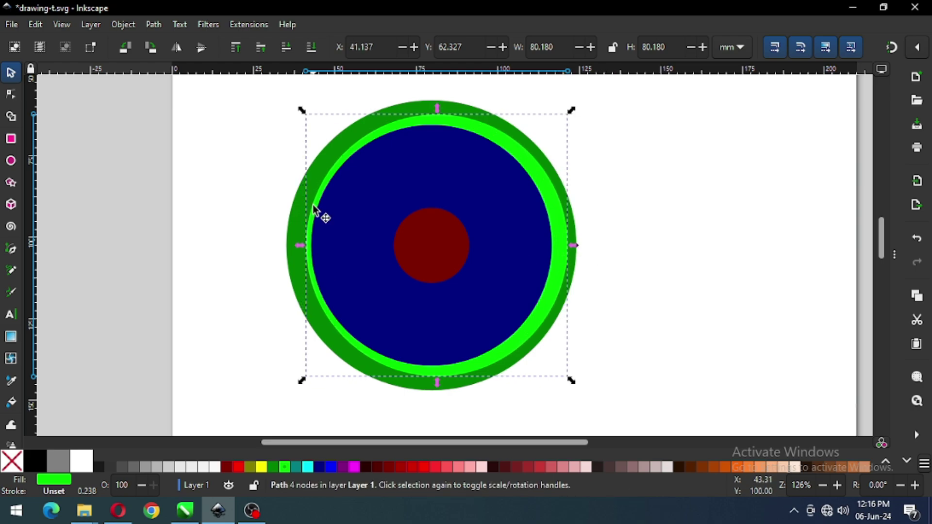
# Move the navy circle about 3 mm right and the outer green circle about 0.8 mm left.
pyautogui.click(360, 255)
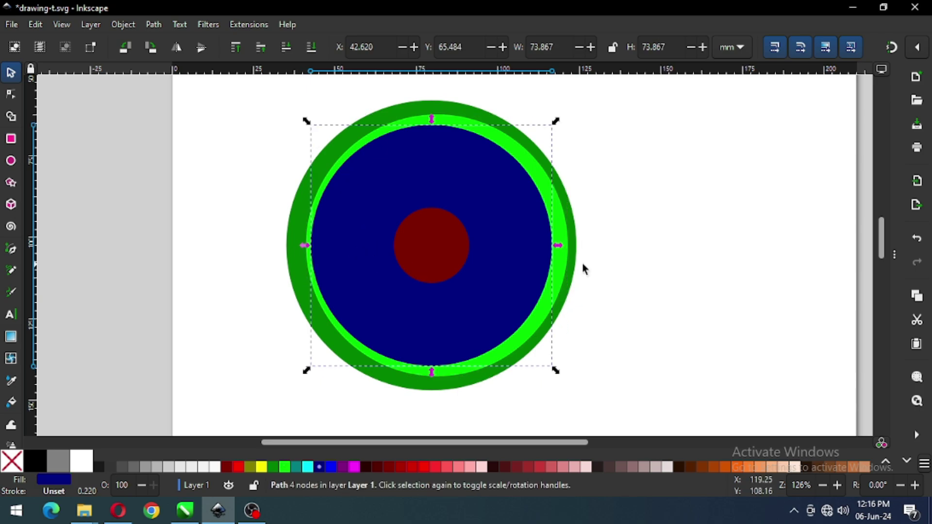
pyautogui.moveTo(536, 251); pyautogui.dragTo(540, 249)
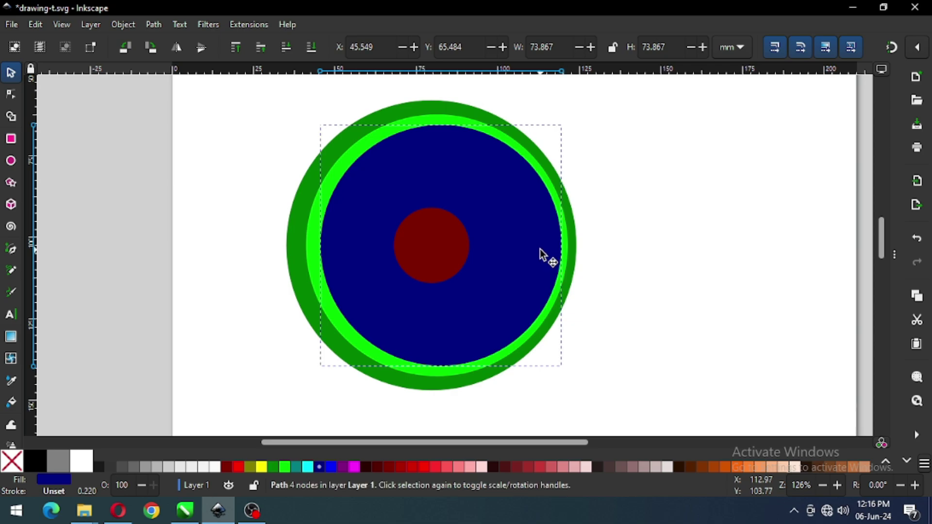
pyautogui.click(472, 384)
pyautogui.moveTo(469, 383); pyautogui.dragTo(467, 385)
pyautogui.click(702, 279)
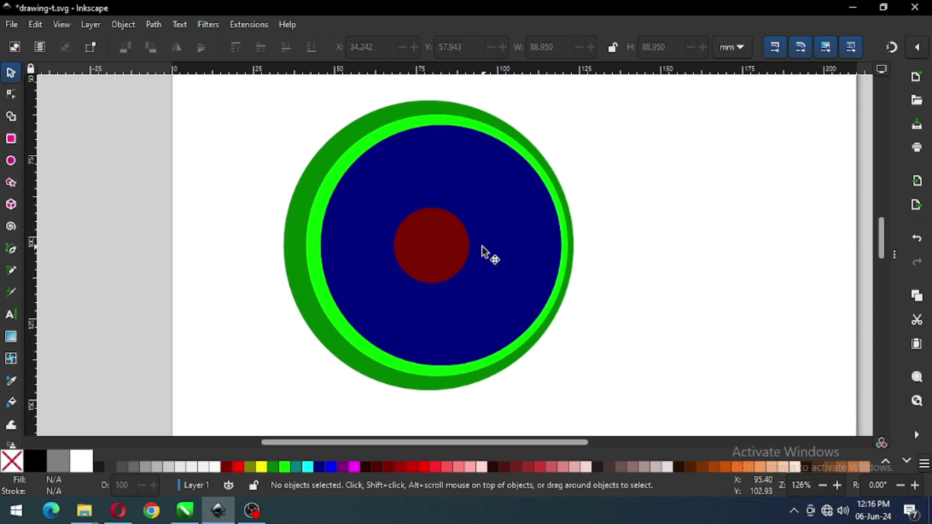
# Offset the dark red circle about 9 mm right, scaled down to about 20.6 mm, and save the drawing.
pyautogui.click(440, 249)
pyautogui.moveTo(431, 247); pyautogui.dragTo(457, 246)
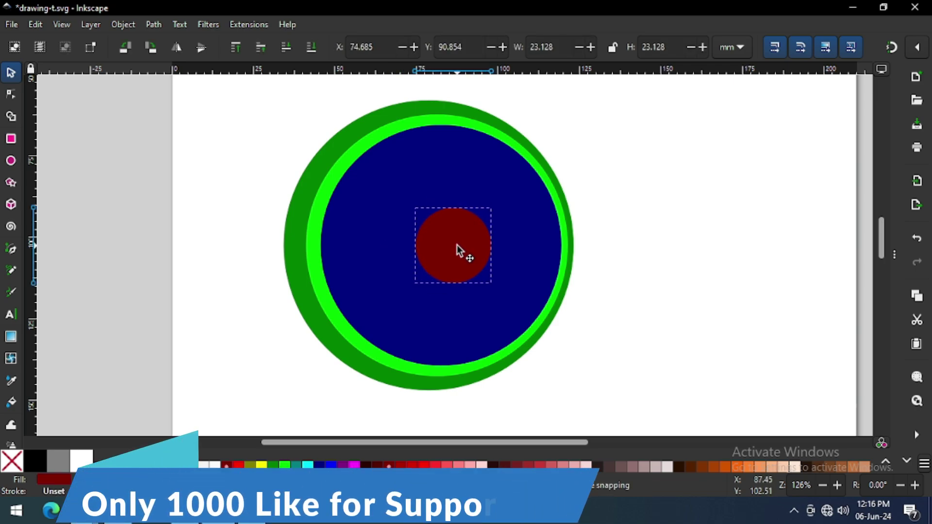
pyautogui.moveTo(456, 245); pyautogui.dragTo(458, 245)
pyautogui.moveTo(495, 288); pyautogui.dragTo(493, 285)
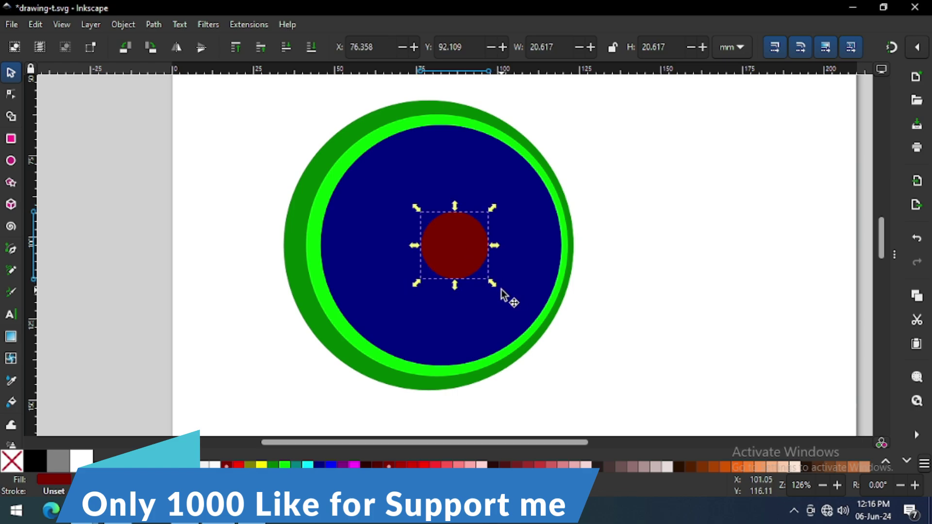
pyautogui.moveTo(463, 245); pyautogui.dragTo(471, 246)
pyautogui.click(635, 278)
pyautogui.hotkey('ctrl', 's')
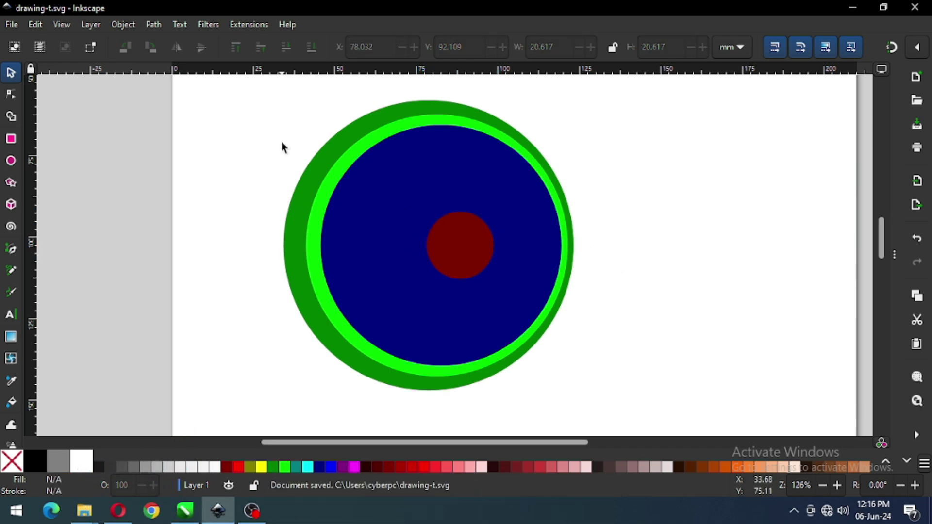
# Select all four circles and place a horizontal guide through the centre of the selection.
pyautogui.moveTo(229, 87); pyautogui.dragTo(613, 391)
pyautogui.click(477, 313)
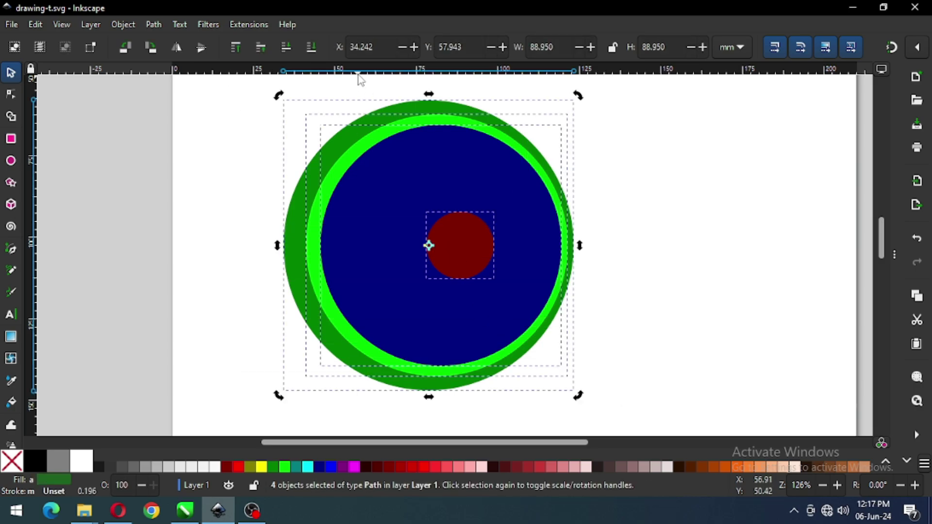
pyautogui.moveTo(378, 72); pyautogui.dragTo(430, 246)
pyautogui.click(665, 319)
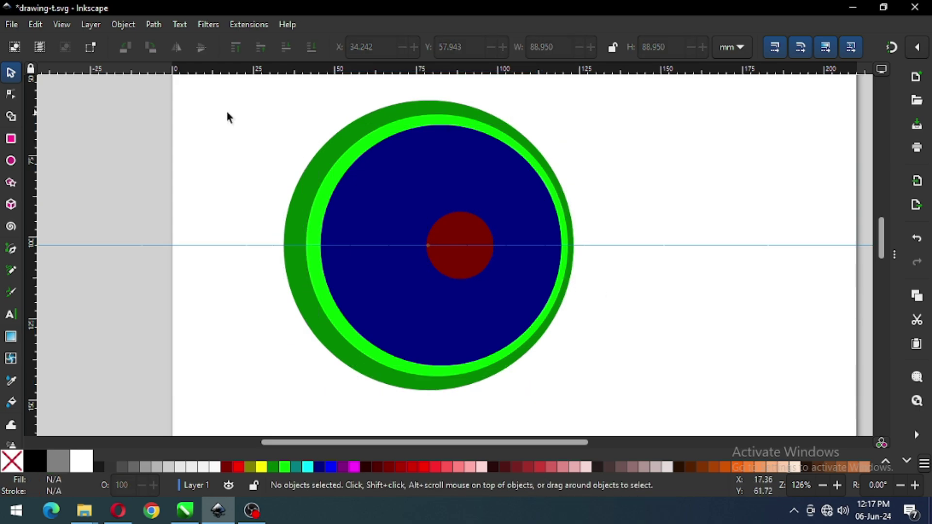
# Draw a rectangle about 135 by 48.5 mm covering the circles above the guide, and add a purple duplicate on top.
pyautogui.click(11, 139)
pyautogui.moveTo(211, 87); pyautogui.dragTo(653, 244)
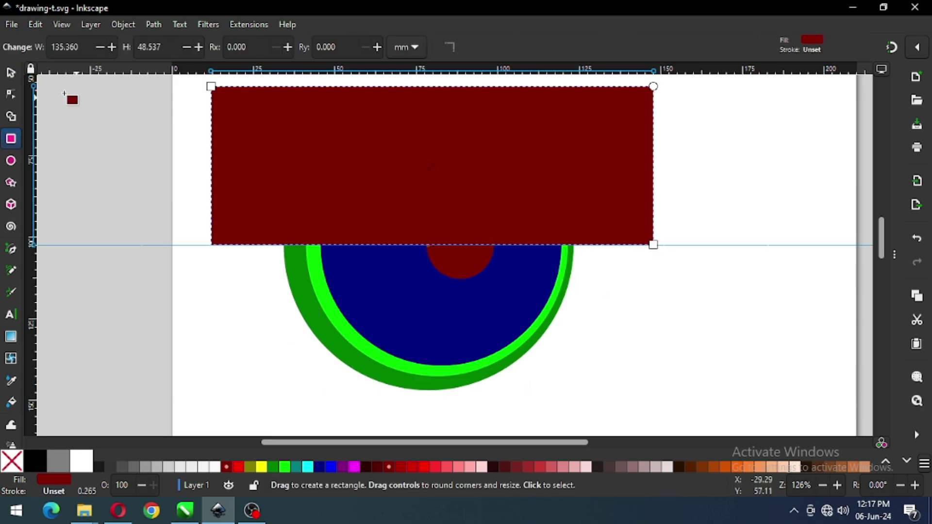
pyautogui.press('s')
pyautogui.rightClick(243, 139)
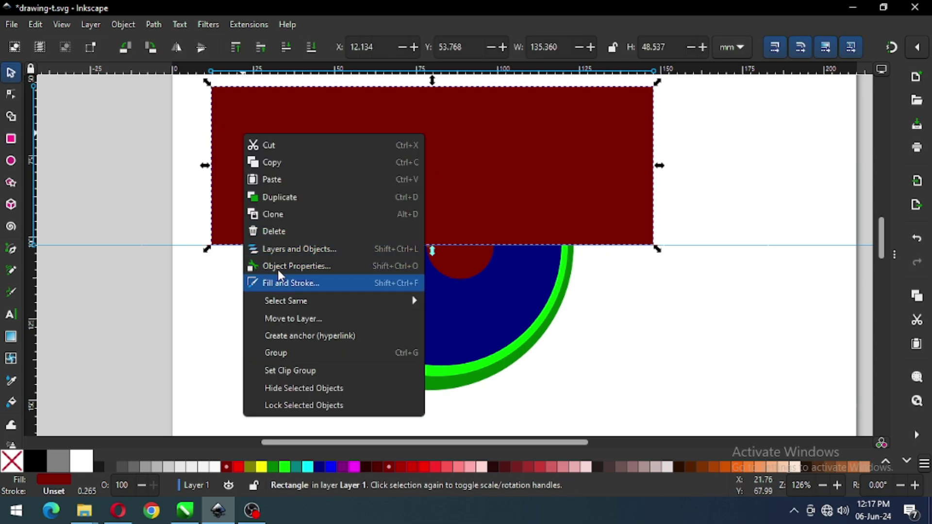
pyautogui.click(292, 202)
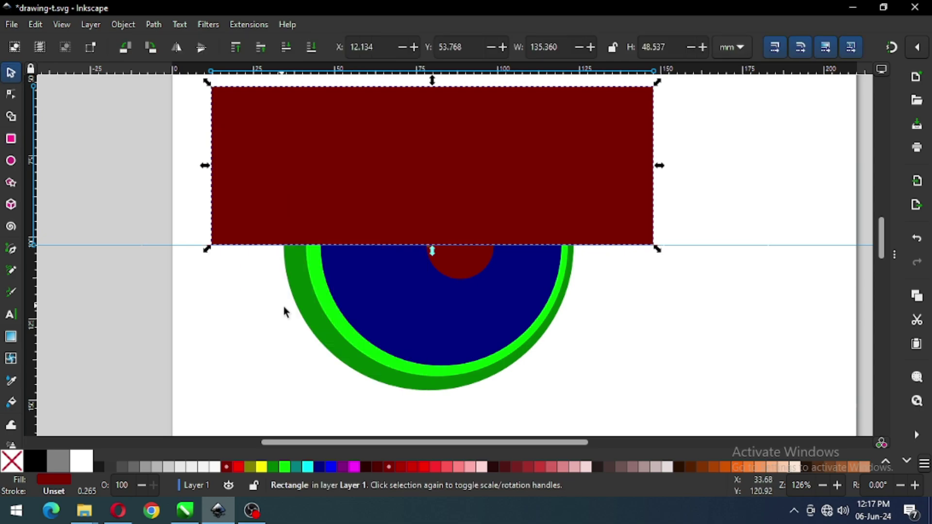
pyautogui.click(342, 468)
# Cut off the upper half of the outer green circle by subtracting the purple rectangle with Difference.
pyautogui.keyDown('shift'); pyautogui.click(323, 337); pyautogui.keyUp('shift')
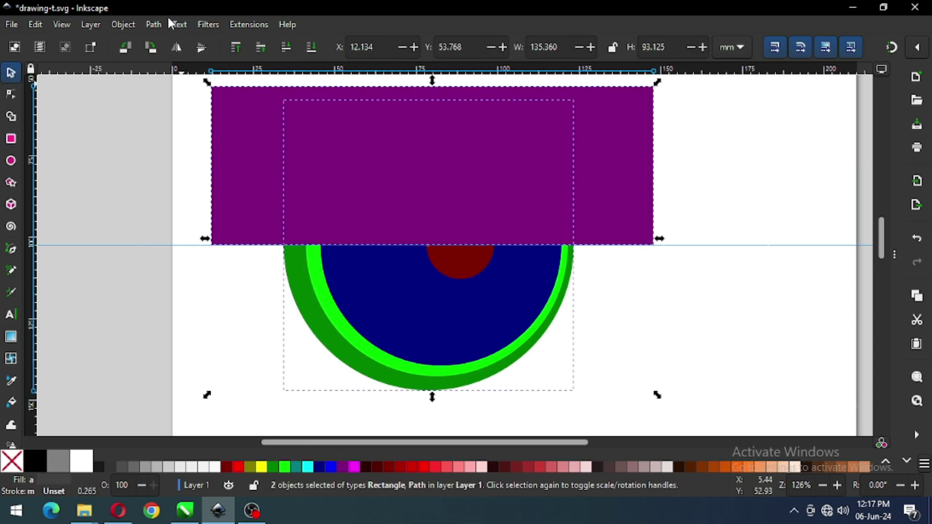
pyautogui.click(154, 25)
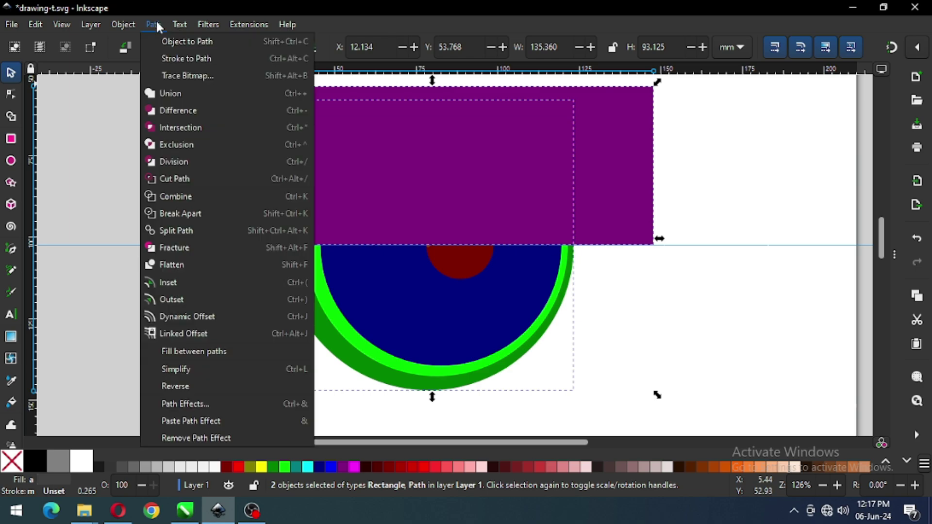
pyautogui.click(161, 111)
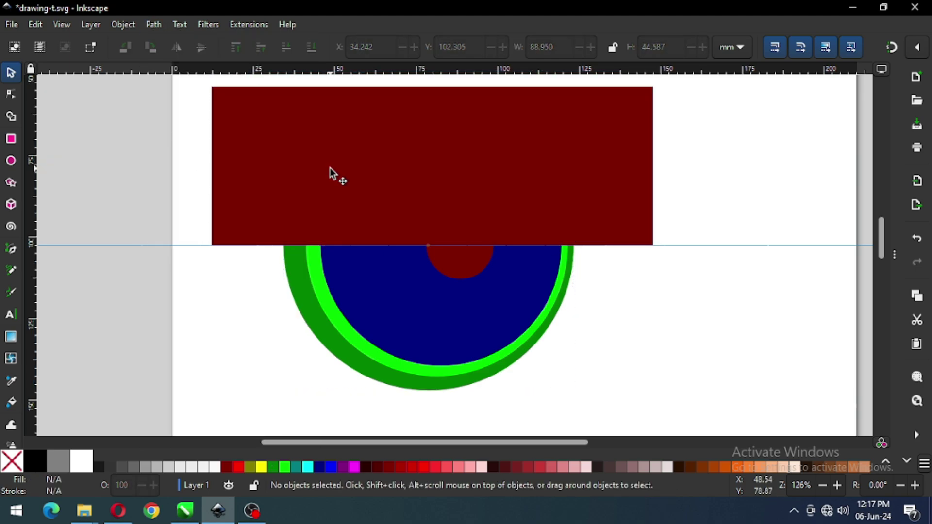
# Cut off the upper half of the navy circle by subtracting the dark red rectangle with Difference.
pyautogui.click(330, 173)
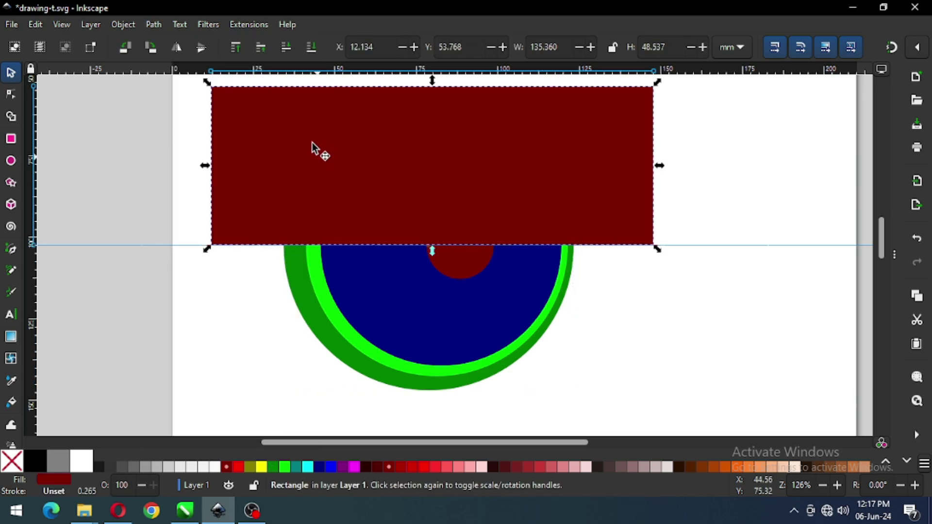
pyautogui.keyDown('shift'); pyautogui.click(385, 299); pyautogui.keyUp('shift')
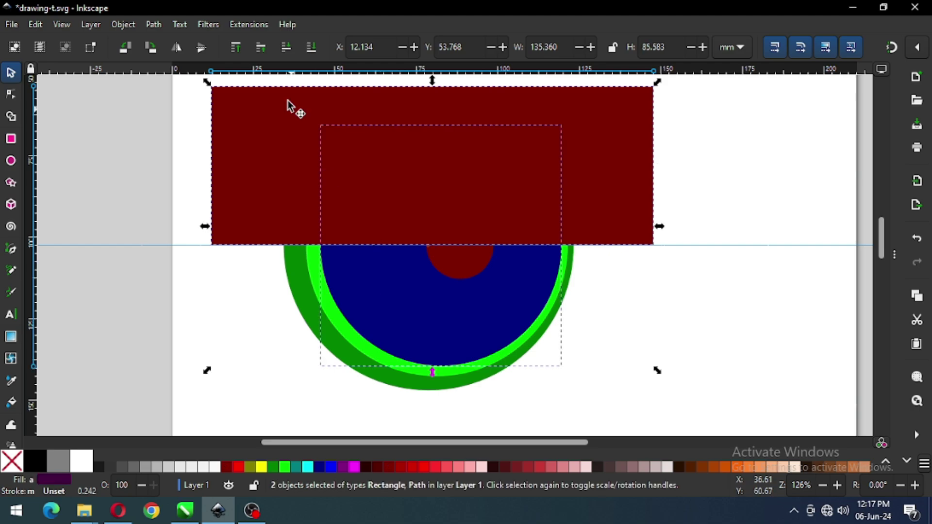
pyautogui.click(154, 25)
pyautogui.click(164, 110)
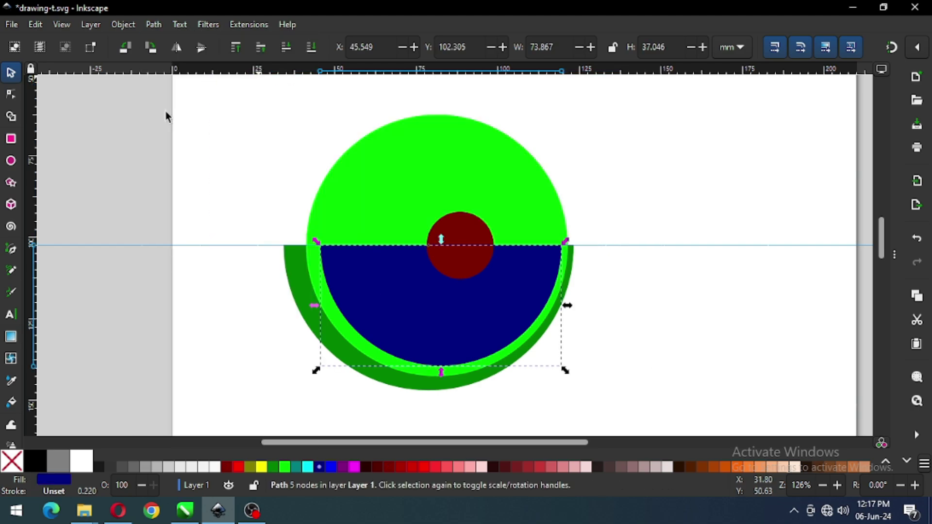
# Save the drawing and subtract the bright green circle from the dark green half disc with Difference, leaving a crescent.
pyautogui.click(643, 309)
pyautogui.hotkey('ctrl', 's')
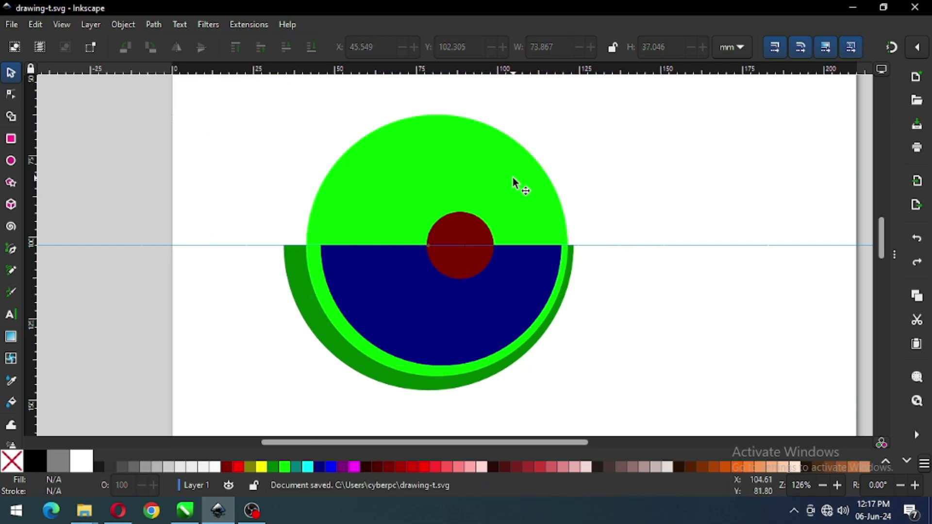
pyautogui.click(512, 177)
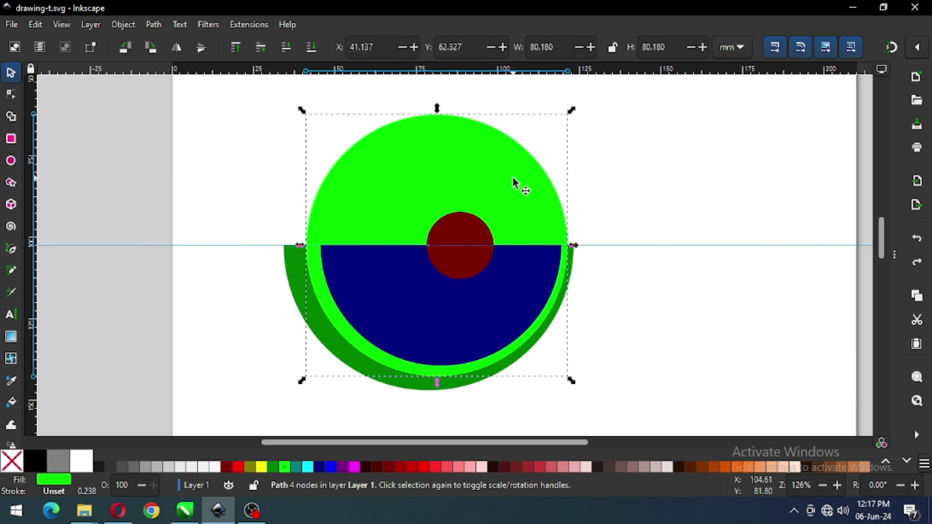
pyautogui.keyDown('shift'); pyautogui.click(296, 266); pyautogui.keyUp('shift')
pyautogui.click(156, 23)
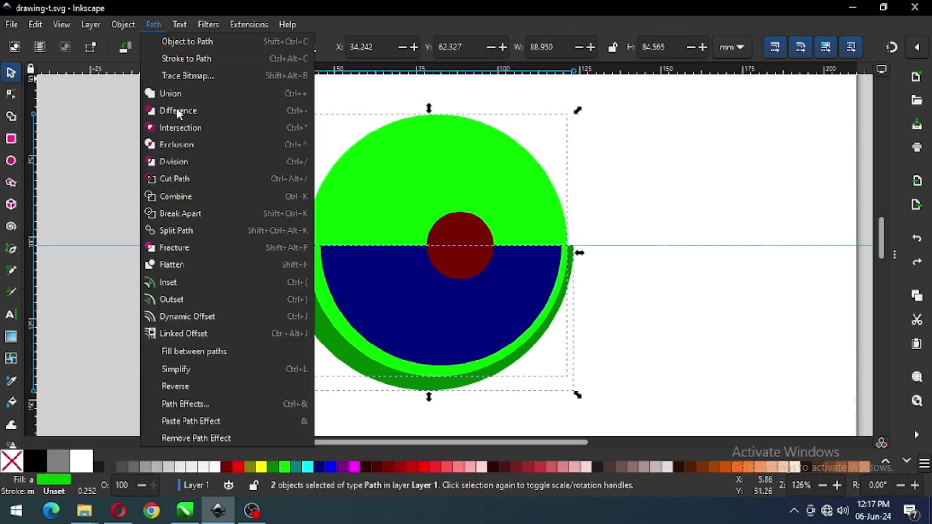
pyautogui.click(179, 110)
pyautogui.click(582, 141)
# Subtract the dark red circle from the navy half disc with Difference and save the drawing.
pyautogui.click(453, 241)
pyautogui.keyDown('shift'); pyautogui.click(389, 298); pyautogui.keyUp('shift')
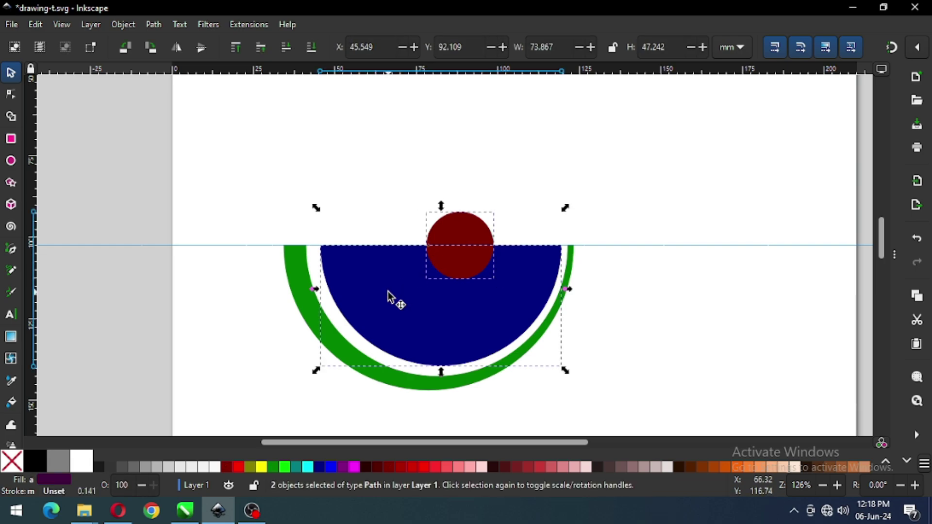
pyautogui.click(153, 30)
pyautogui.click(170, 110)
pyautogui.click(553, 162)
pyautogui.hotkey('ctrl', 's')
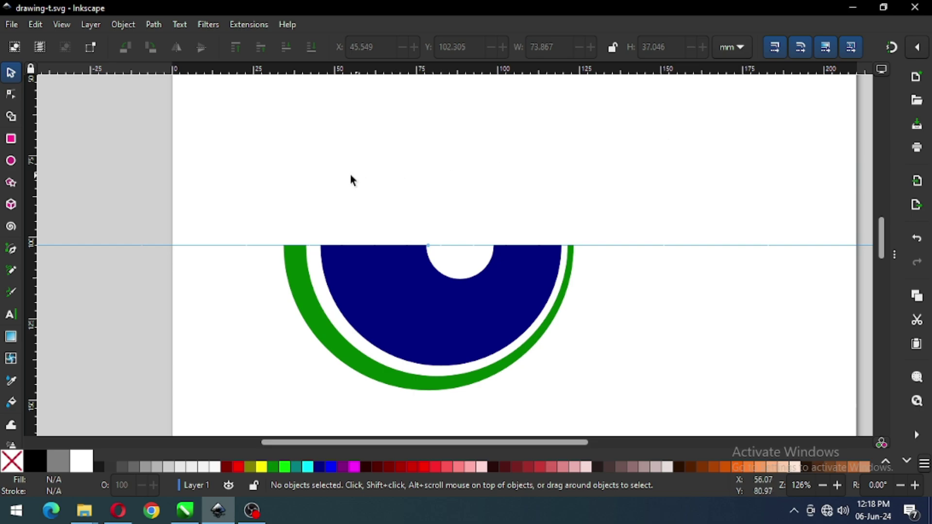
# Skew the green crescent and navy shape together vertically, raising their left ends to an overall height of about 50.6 mm, and save.
pyautogui.moveTo(226, 168); pyautogui.dragTo(612, 407)
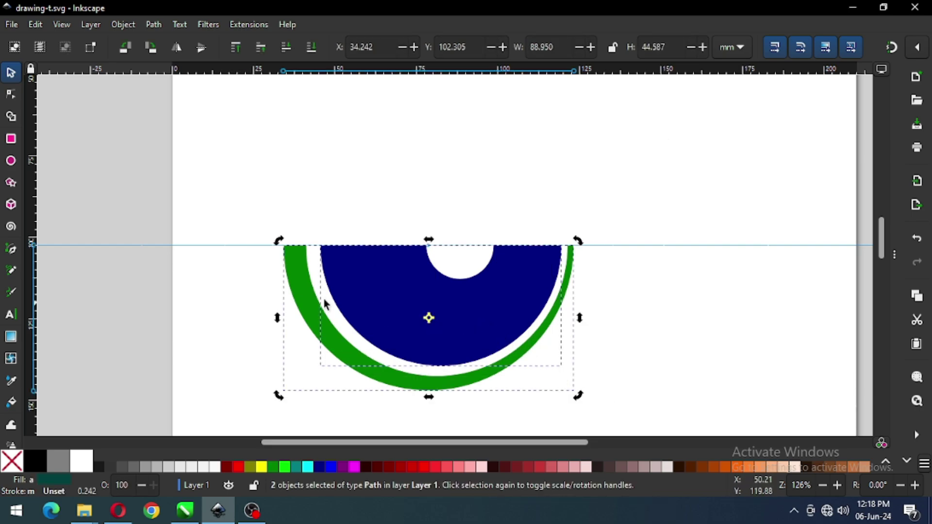
pyautogui.moveTo(279, 320); pyautogui.dragTo(280, 306)
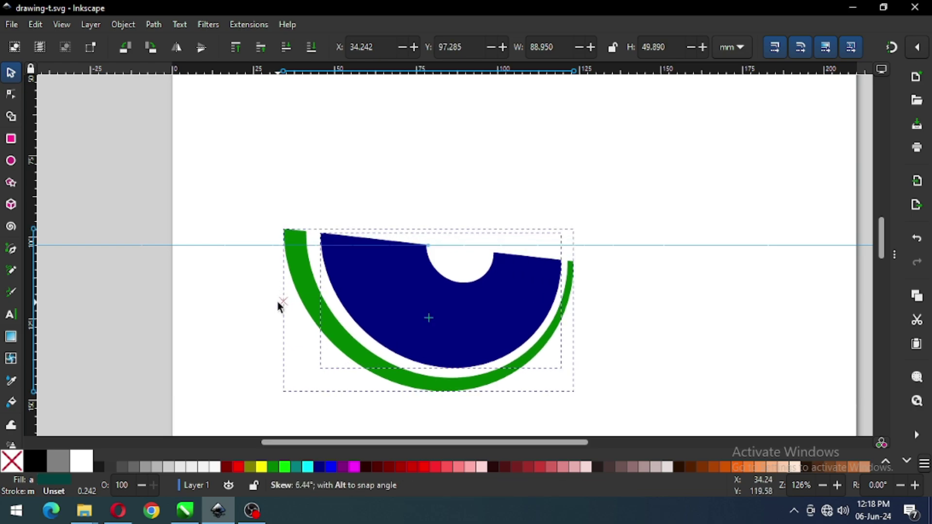
pyautogui.moveTo(281, 307); pyautogui.dragTo(279, 301)
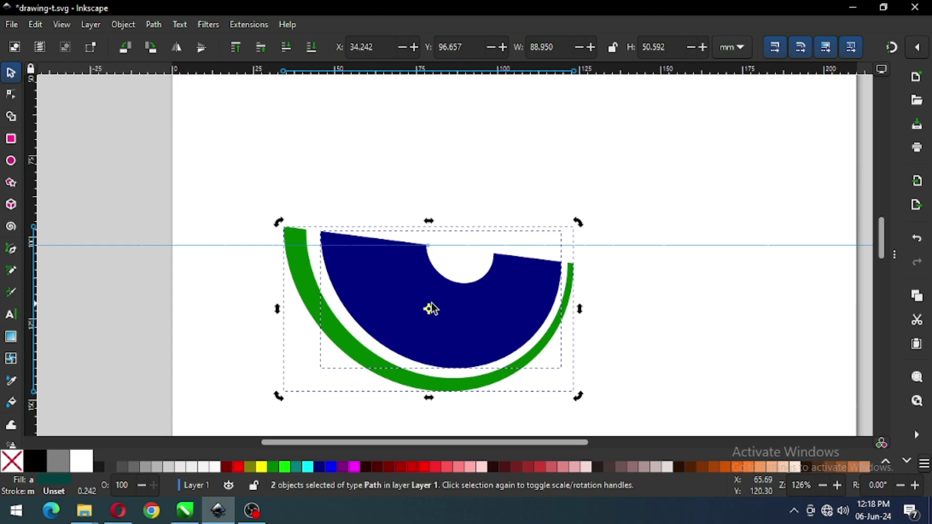
pyautogui.click(651, 309)
pyautogui.press('z')
pyautogui.moveTo(230, 201); pyautogui.dragTo(559, 377)
pyautogui.hotkey('ctrl', 's')
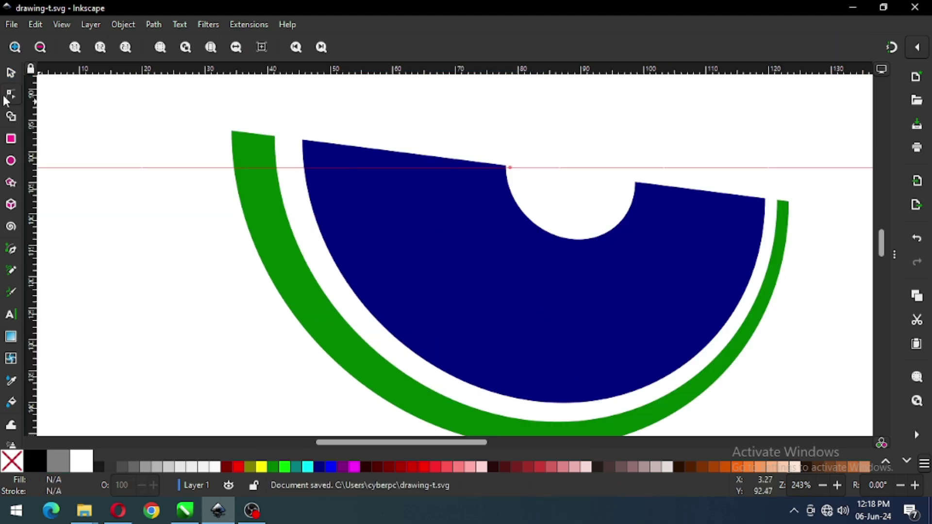
# Move the outer corner node at the green crescent's wide left end outward and down to widen that tip, and save.
pyautogui.click(10, 96)
pyautogui.click(236, 140)
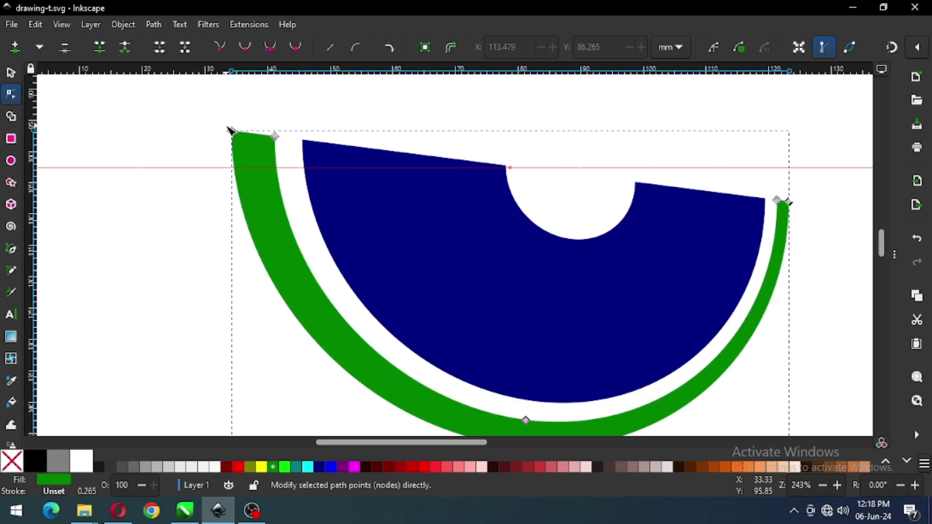
pyautogui.click(224, 126)
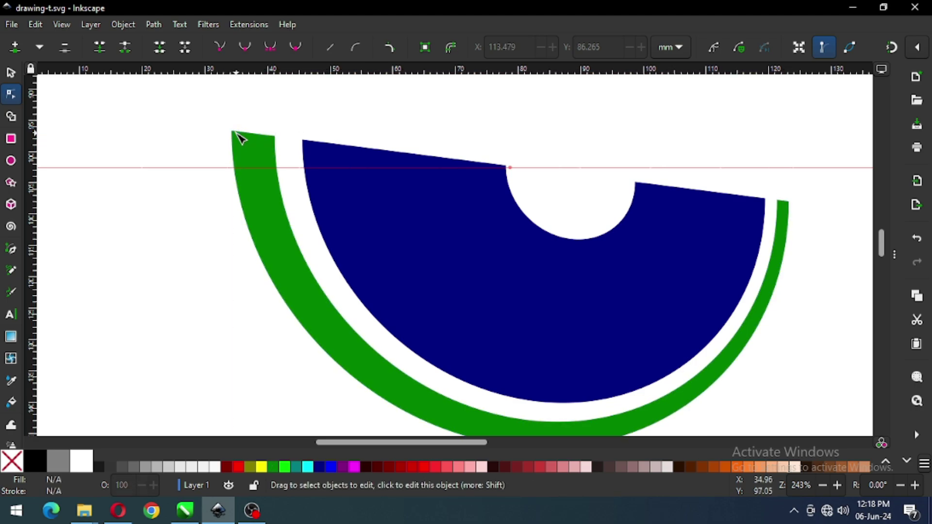
pyautogui.click(237, 135)
pyautogui.click(236, 134)
pyautogui.moveTo(237, 135); pyautogui.dragTo(216, 167)
pyautogui.moveTo(207, 239); pyautogui.dragTo(217, 242)
pyautogui.click(262, 350)
pyautogui.click(11, 73)
pyautogui.click(222, 150)
pyautogui.hotkey('ctrl', 's')
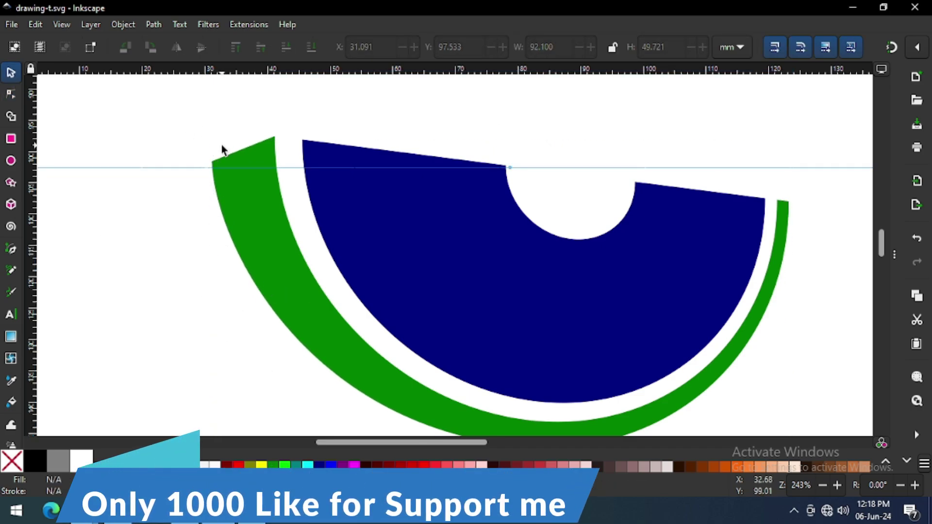
# Insert extra nodes along the outer edge of the green crescent, on both its left and right sides.
pyautogui.press('-')
pyautogui.press('-')
pyautogui.press('-')
pyautogui.press('z')
pyautogui.moveTo(334, 147)
pyautogui.mouseDown()
pyautogui.moveTo(718, 320)
pyautogui.moveTo(759, 353)
pyautogui.mouseUp()
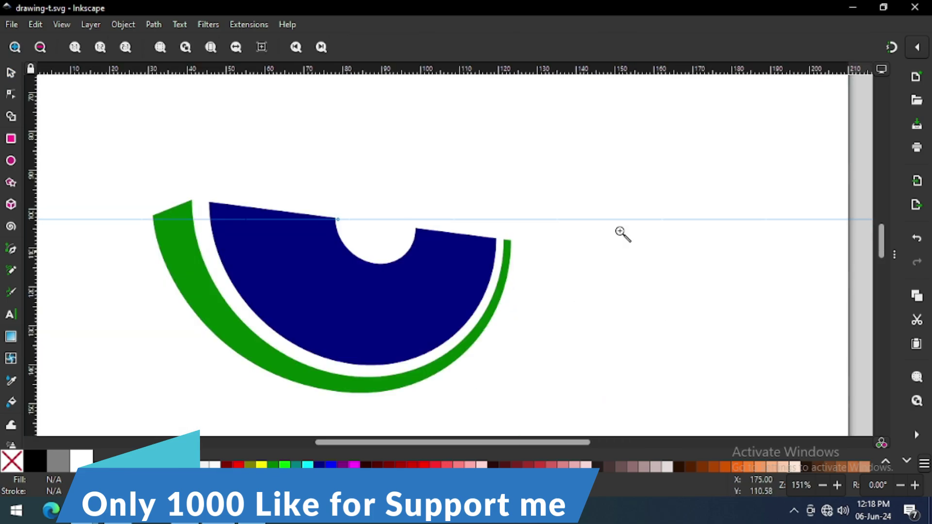
pyautogui.click(10, 93)
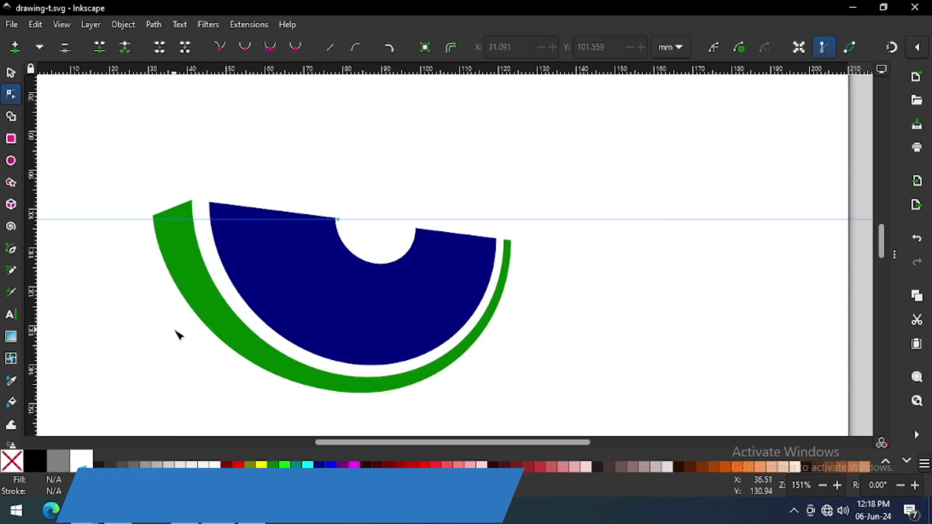
pyautogui.click(209, 321)
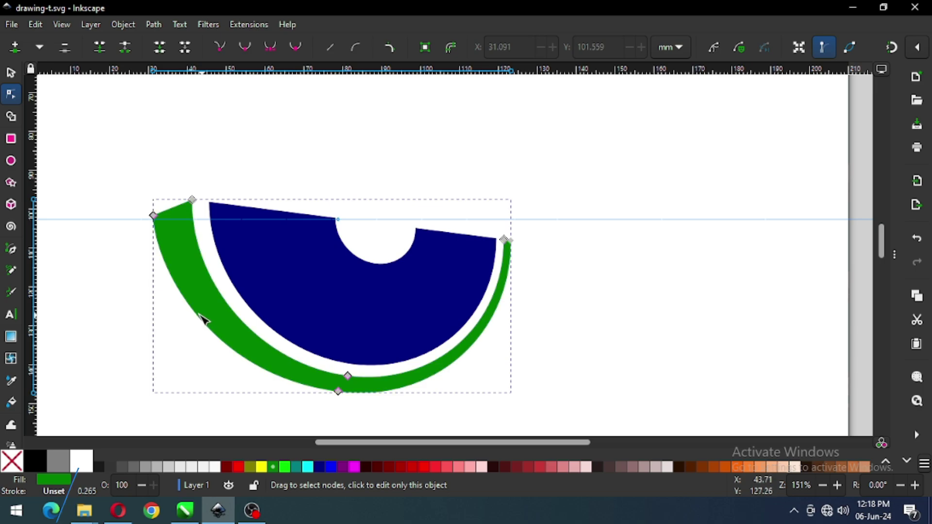
pyautogui.doubleClick(176, 278)
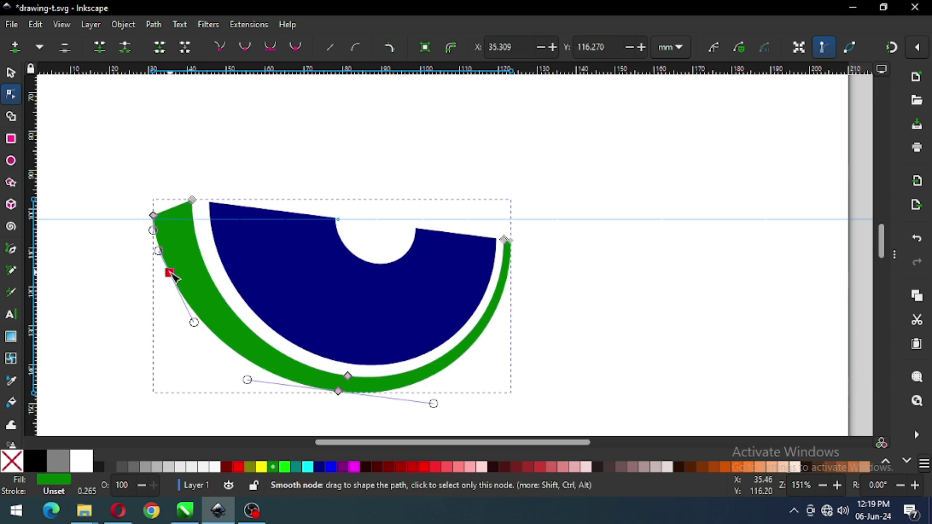
pyautogui.doubleClick(267, 373)
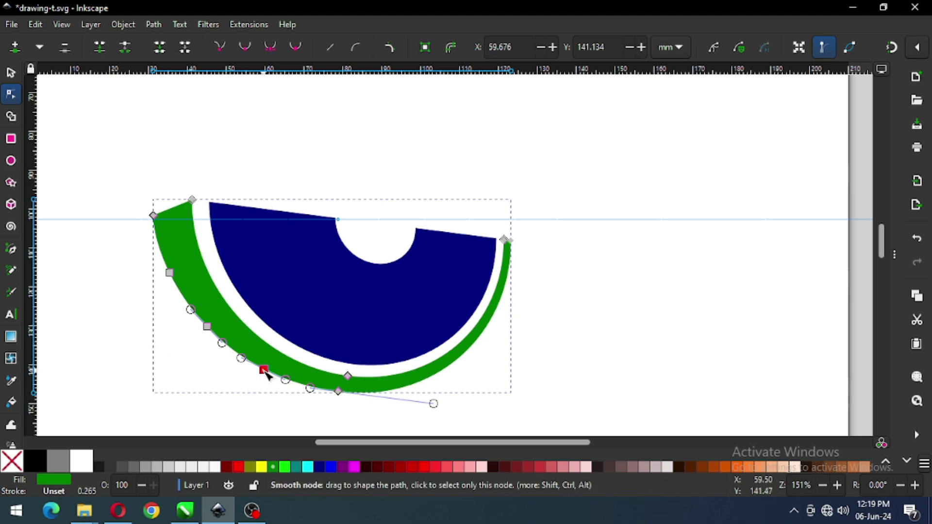
pyautogui.doubleClick(440, 373)
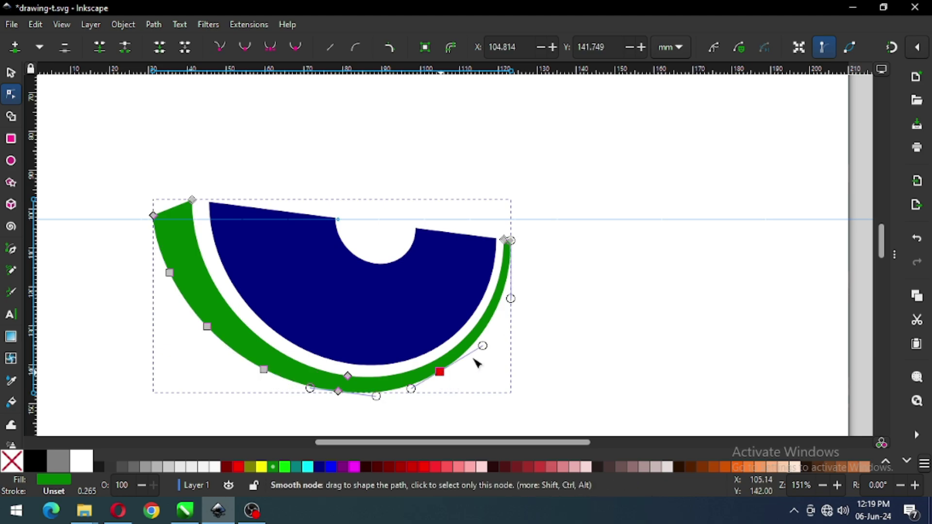
pyautogui.doubleClick(492, 318)
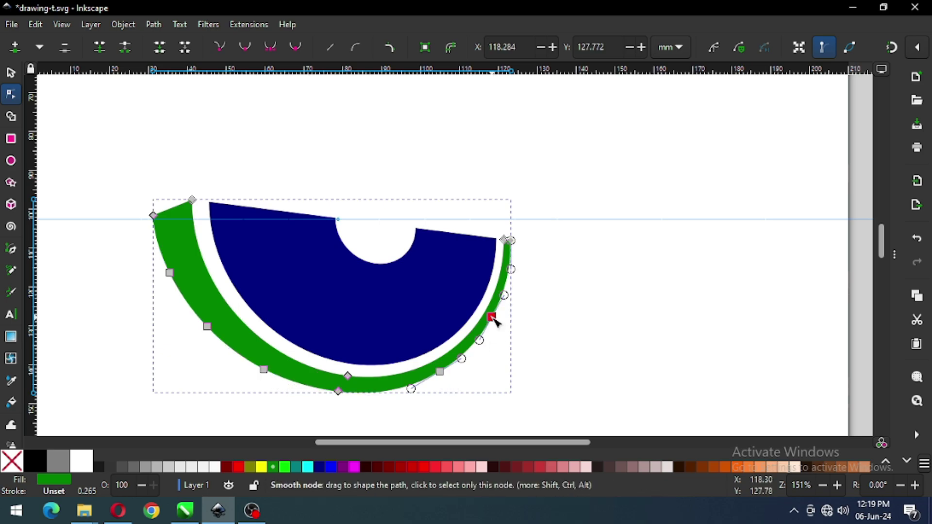
# Insert extra nodes along the inner edge of the green crescent.
pyautogui.doubleClick(472, 330)
pyautogui.doubleClick(413, 370)
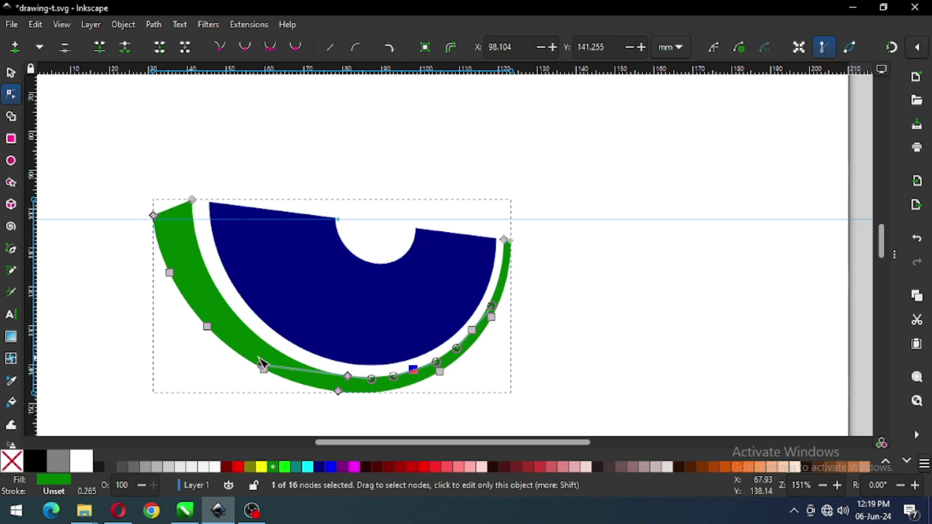
pyautogui.doubleClick(214, 282)
# Add and shift nodes on the lower-left outer edge of the green crescent to make that contour wavy.
pyautogui.press('z')
pyautogui.moveTo(121, 199); pyautogui.dragTo(535, 401)
pyautogui.click(18, 97)
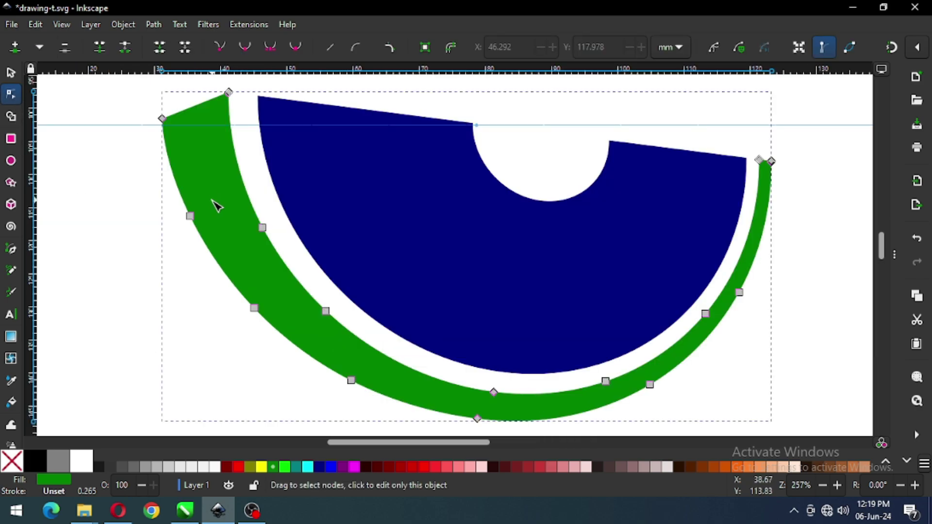
pyautogui.click(196, 227)
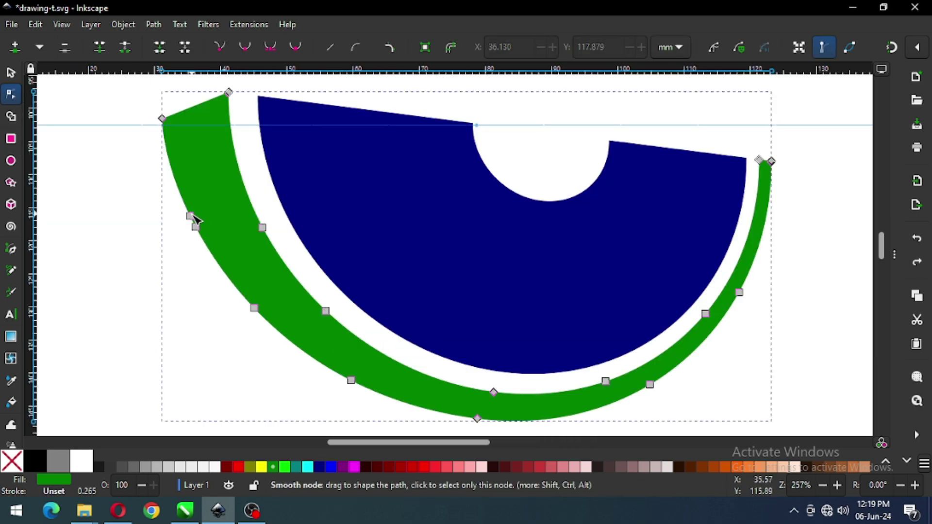
pyautogui.moveTo(191, 219); pyautogui.dragTo(199, 243)
pyautogui.click(202, 239)
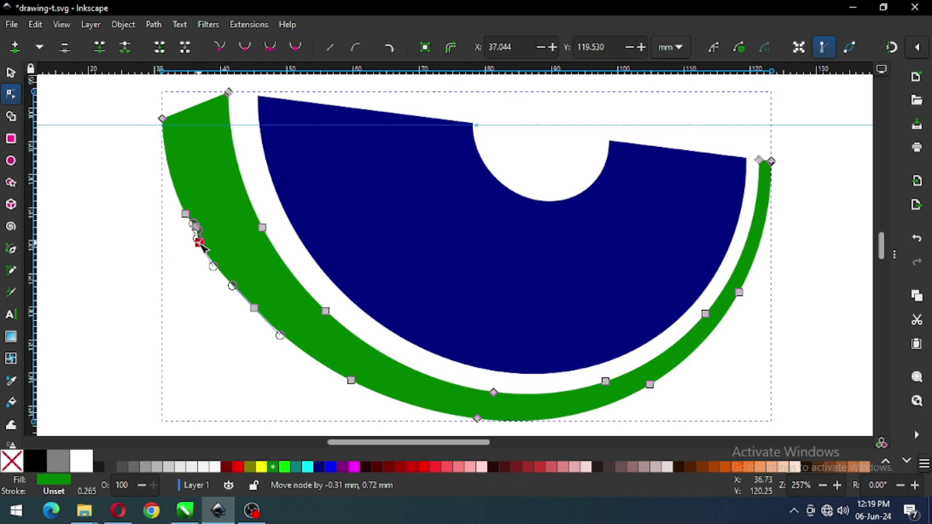
pyautogui.doubleClick(242, 296)
pyautogui.moveTo(242, 296); pyautogui.dragTo(246, 291)
pyautogui.doubleClick(294, 344)
pyautogui.moveTo(294, 344); pyautogui.dragTo(294, 348)
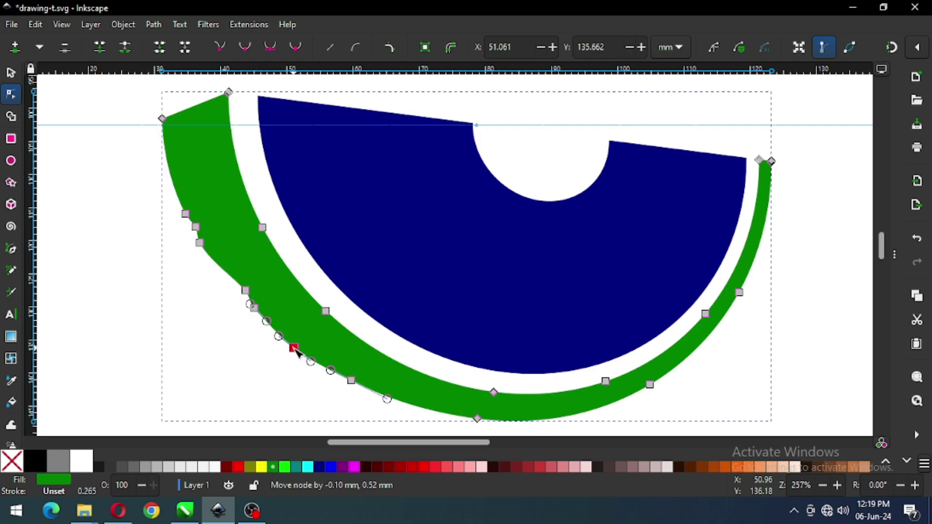
# Add and nudge nodes along the bottom and right outer edge of the green crescent to continue the uneven contour.
pyautogui.doubleClick(403, 396)
pyautogui.moveTo(403, 396); pyautogui.dragTo(403, 397)
pyautogui.doubleClick(418, 404)
pyautogui.doubleClick(618, 396)
pyautogui.moveTo(618, 397); pyautogui.dragTo(618, 396)
pyautogui.doubleClick(711, 335)
pyautogui.moveTo(713, 335); pyautogui.dragTo(712, 332)
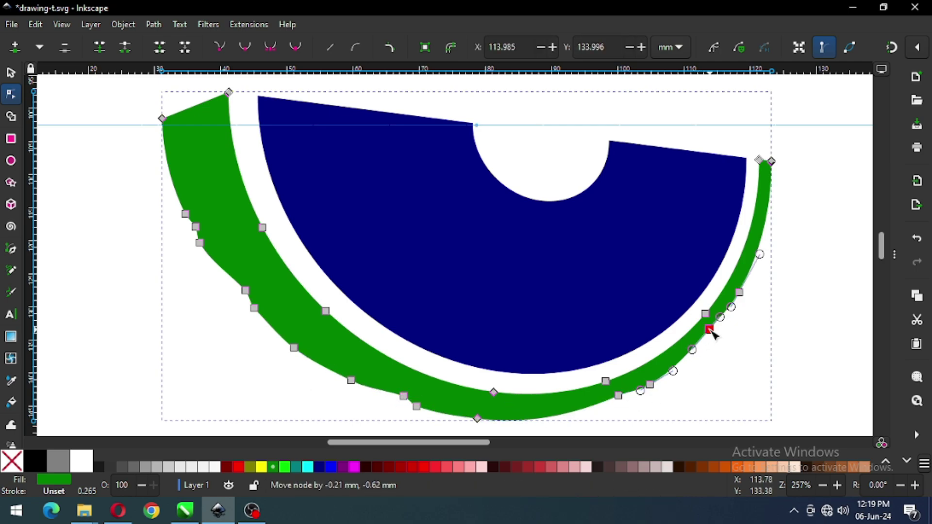
pyautogui.moveTo(759, 227)
pyautogui.mouseDown()
pyautogui.moveTo(774, 223)
pyautogui.moveTo(752, 235)
pyautogui.mouseUp()
# Add and nudge nodes on the bottom and right inner edge of the green crescent, and save the drawing.
pyautogui.click(651, 371)
pyautogui.click(537, 398)
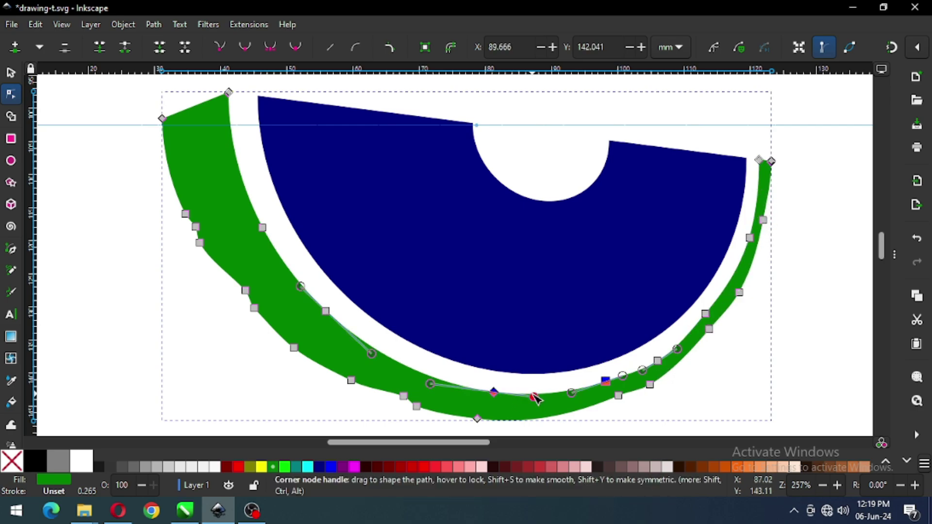
pyautogui.doubleClick(542, 394)
pyautogui.moveTo(543, 393); pyautogui.dragTo(544, 398)
pyautogui.hotkey('ctrl', 's')
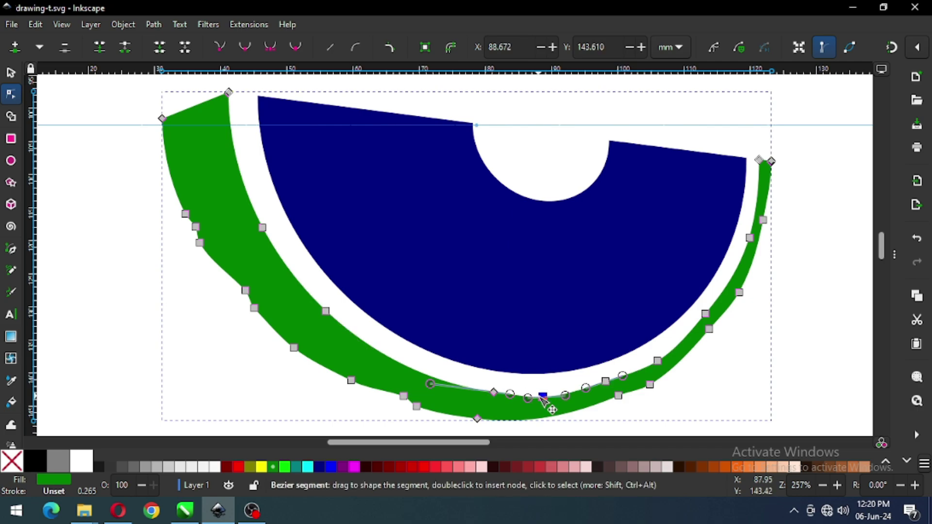
# Add and shift pairs of nodes on the upper-left inner edge of the green crescent to form small bumps.
pyautogui.doubleClick(237, 162)
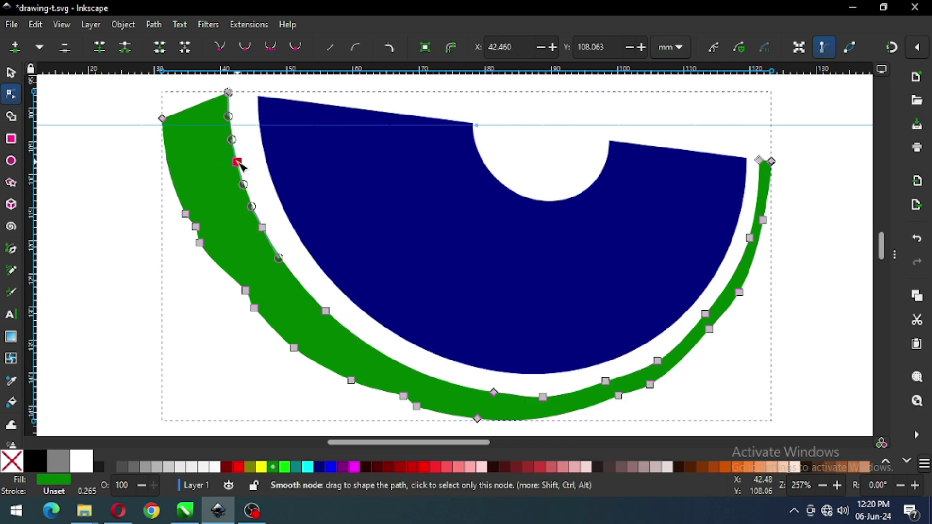
pyautogui.moveTo(237, 162); pyautogui.dragTo(241, 173)
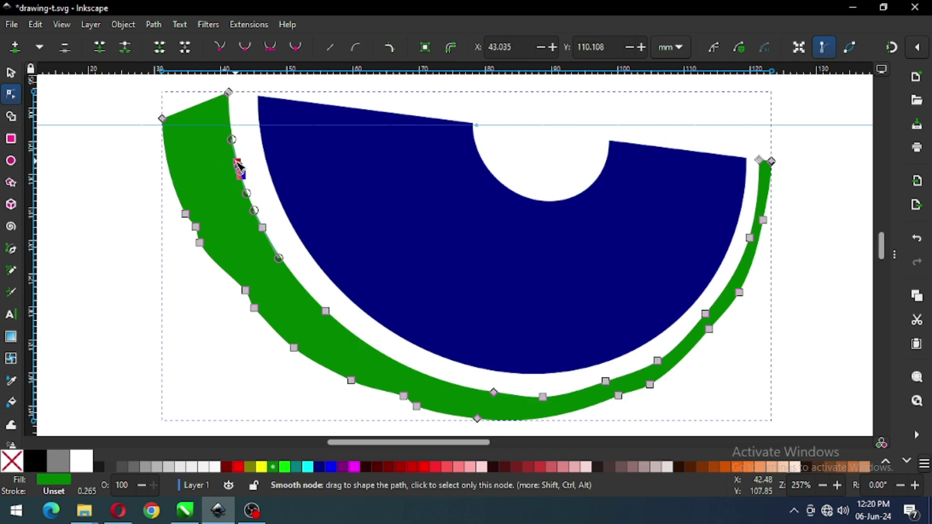
pyautogui.doubleClick(287, 262)
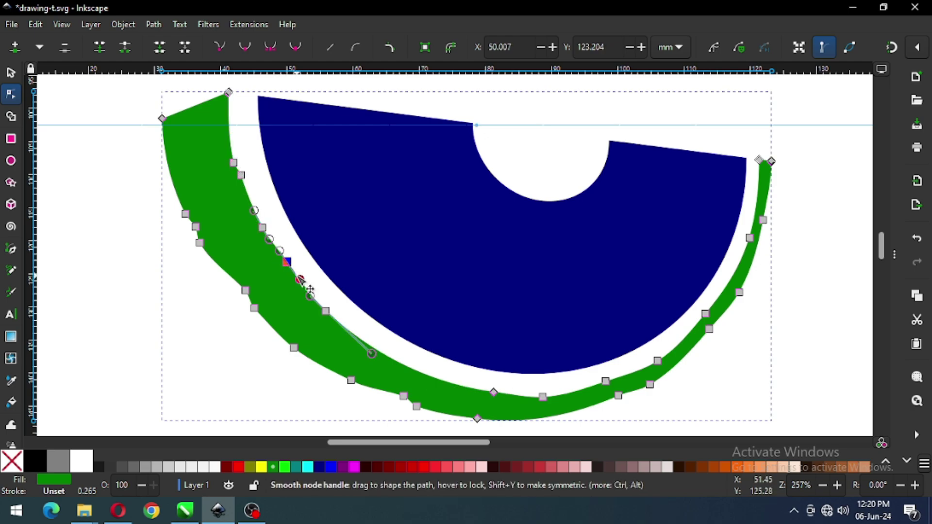
pyautogui.moveTo(288, 264); pyautogui.dragTo(296, 276)
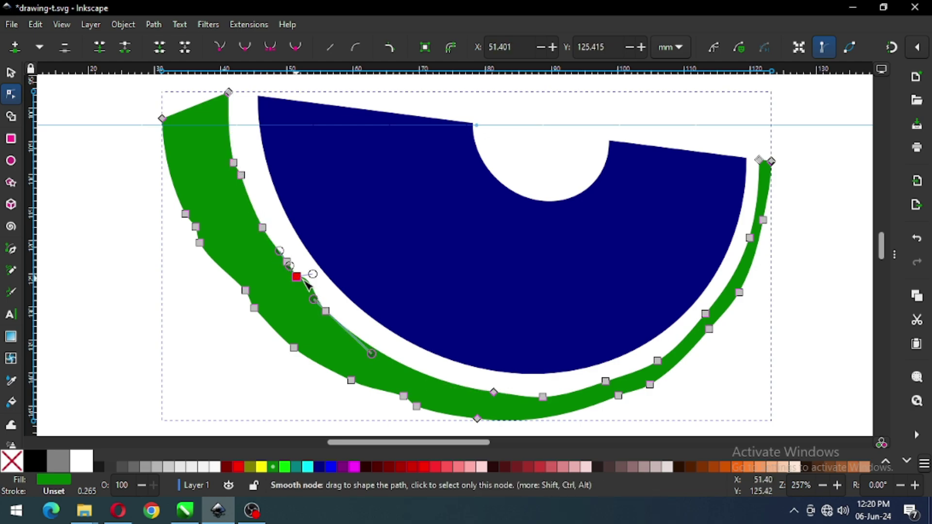
# Add and nudge nodes on the lower inner edge of the green crescent to roughen it, and deselect the shape.
pyautogui.doubleClick(422, 373)
pyautogui.moveTo(424, 376); pyautogui.dragTo(423, 374)
pyautogui.doubleClick(406, 367)
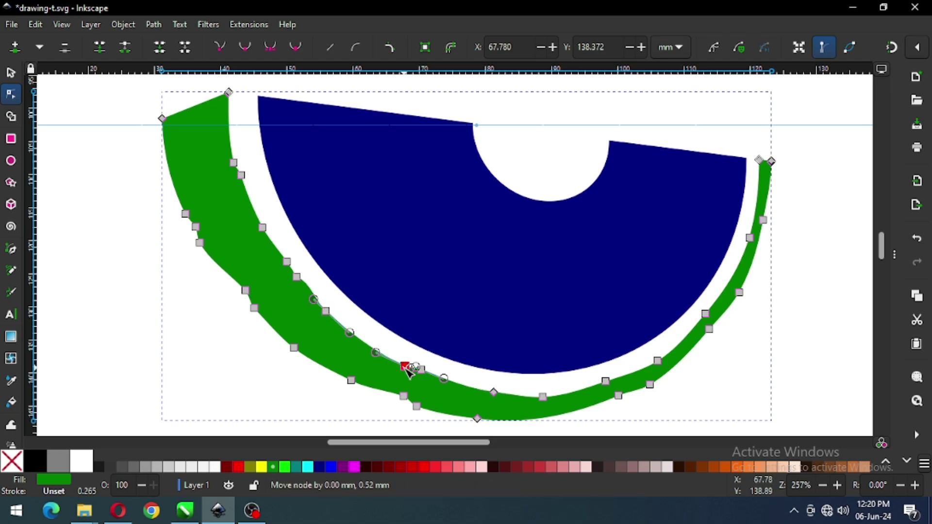
pyautogui.doubleClick(463, 386)
pyautogui.moveTo(464, 390); pyautogui.dragTo(463, 393)
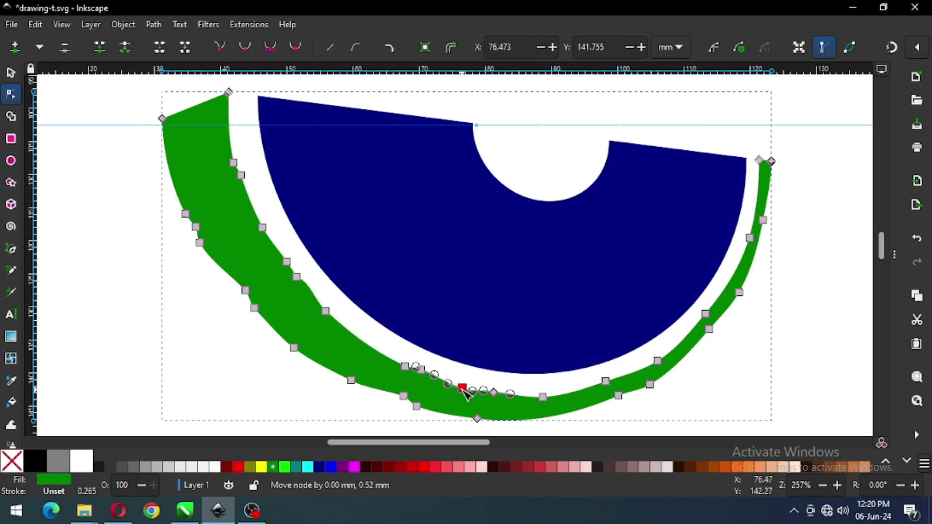
pyautogui.click(777, 369)
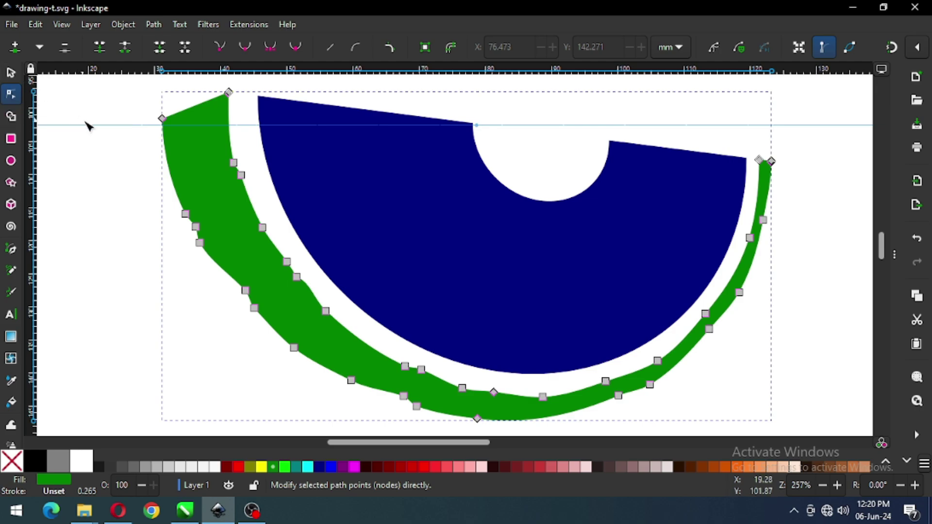
pyautogui.click(12, 73)
pyautogui.click(109, 179)
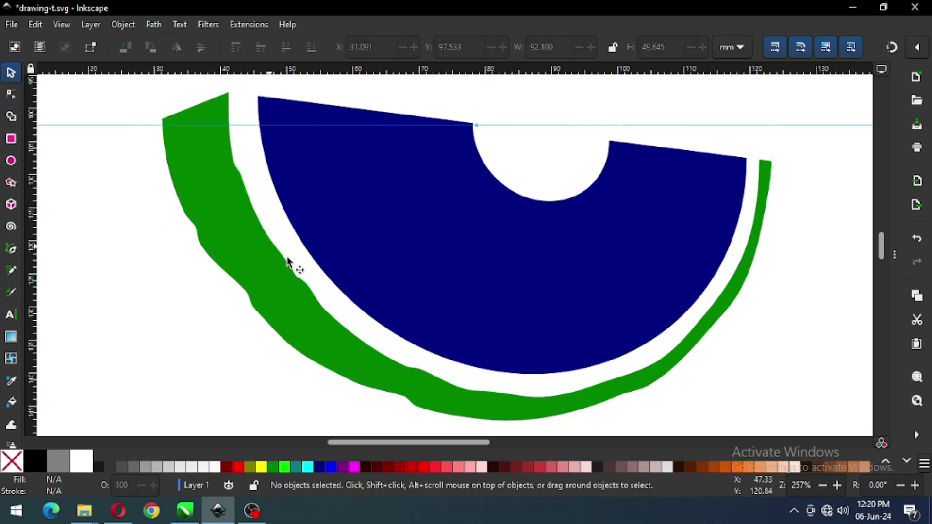
# Simplify the green crescent's path and save the drawing.
pyautogui.click(287, 297)
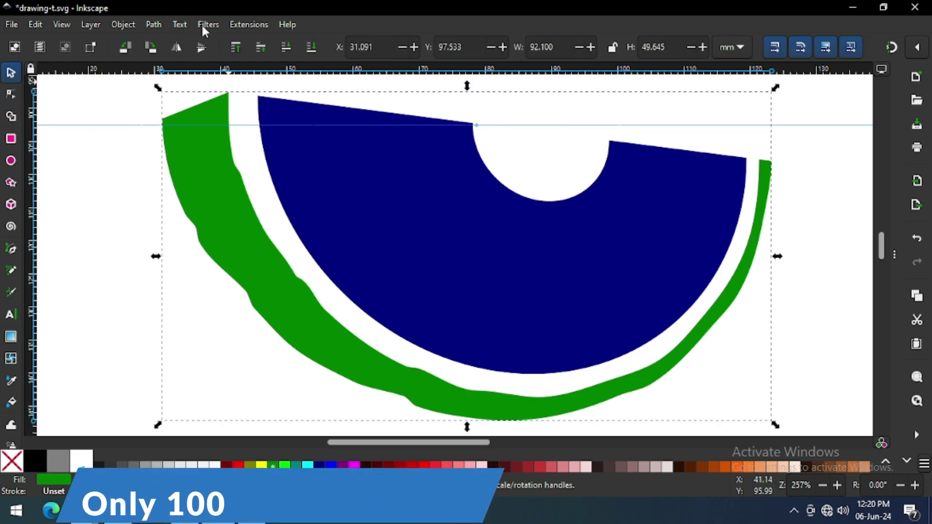
pyautogui.click(154, 25)
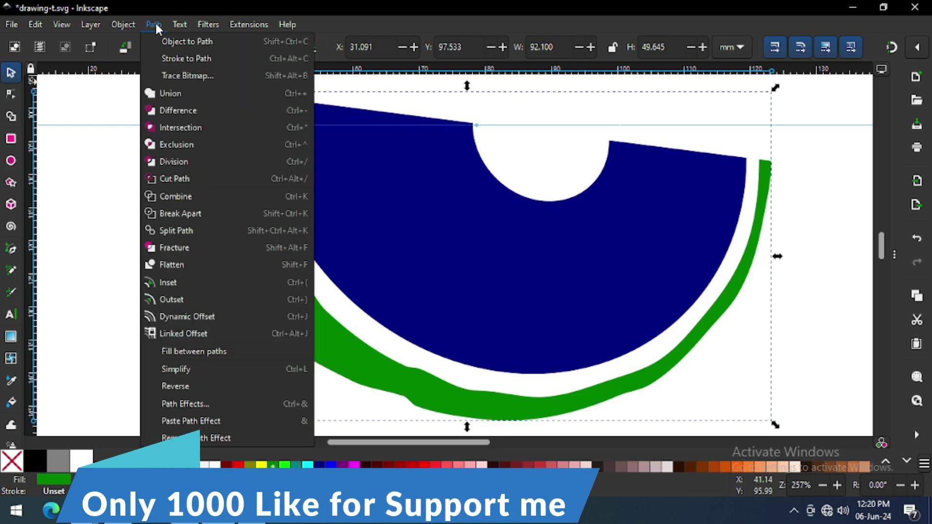
pyautogui.click(186, 368)
pyautogui.click(746, 341)
pyautogui.hotkey('ctrl', 's')
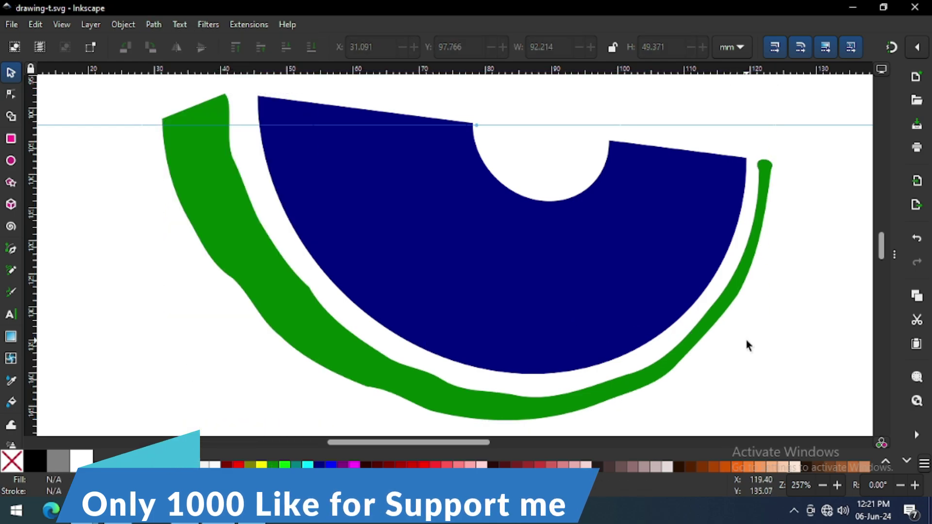
# Add a corner node on the left of the crescent's rounded right tip and pull in the neighbouring handle to flatten that side.
pyautogui.moveTo(732, 141); pyautogui.dragTo(814, 203)
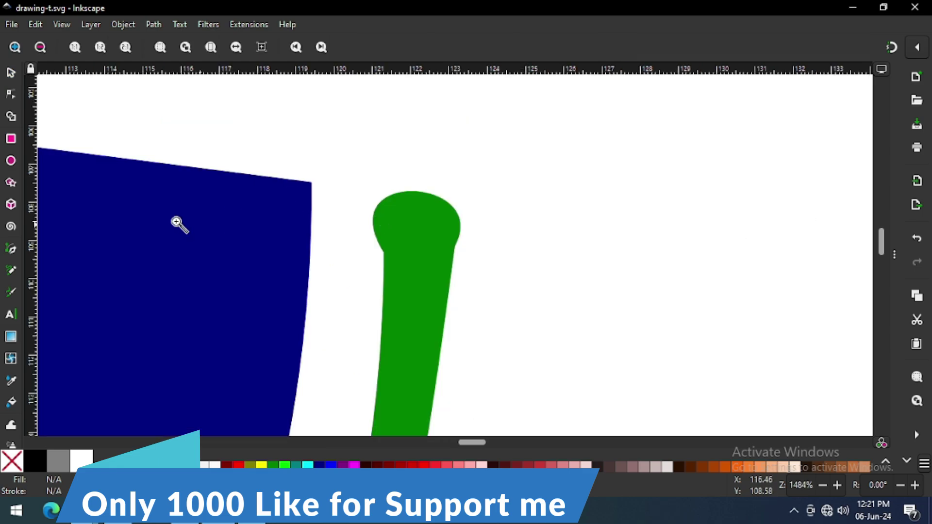
pyautogui.click(16, 97)
pyautogui.click(413, 242)
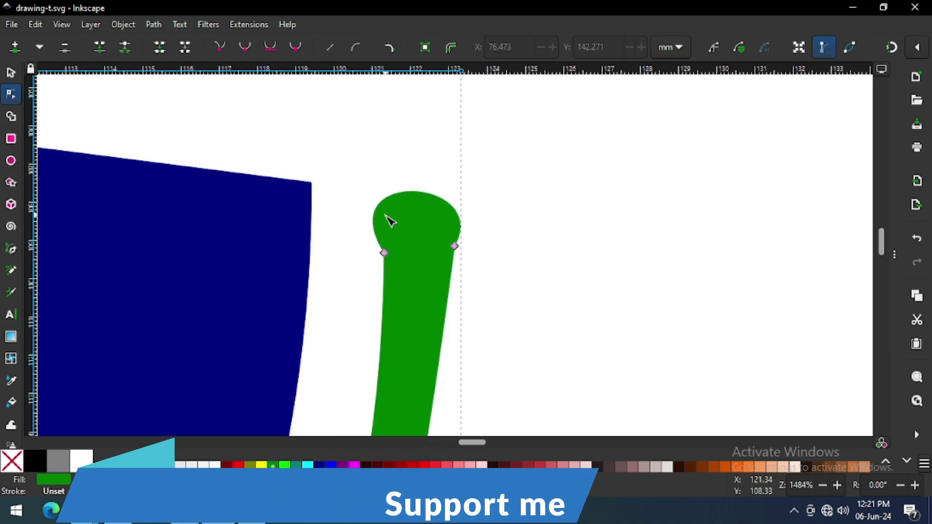
pyautogui.click(388, 199)
pyautogui.doubleClick(388, 198)
pyautogui.moveTo(388, 199); pyautogui.dragTo(390, 192)
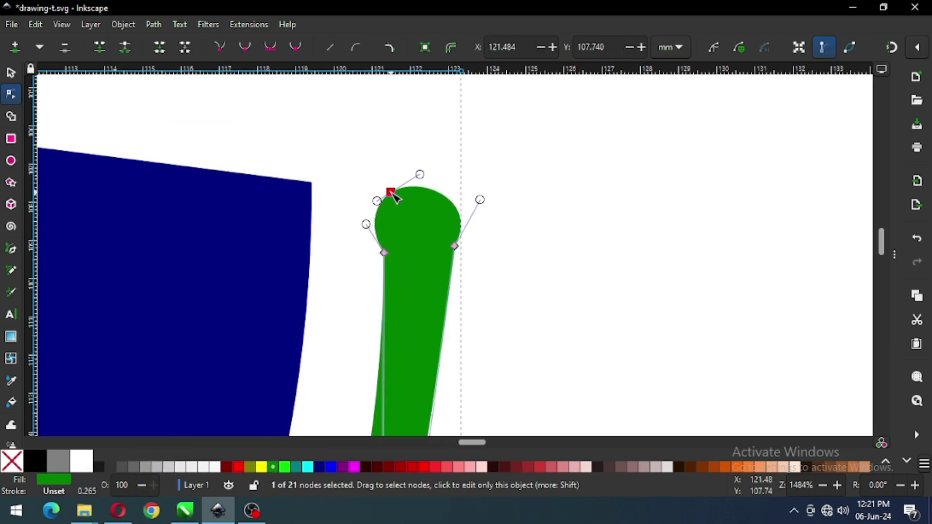
pyautogui.click(223, 50)
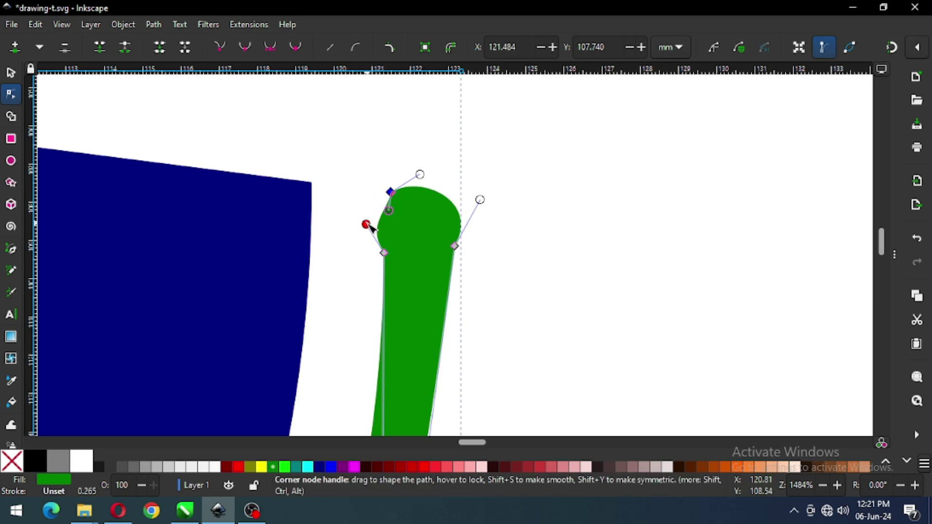
pyautogui.moveTo(368, 226); pyautogui.dragTo(385, 225)
# Add a corner node on the right of the crescent's right tip and adjust the left side's handle to even out the end.
pyautogui.doubleClick(454, 202)
pyautogui.moveTo(454, 202)
pyautogui.mouseDown()
pyautogui.moveTo(453, 209)
pyautogui.moveTo(456, 197)
pyautogui.mouseUp()
pyautogui.click(220, 47)
pyautogui.click(489, 235)
pyautogui.click(452, 200)
pyautogui.click(391, 192)
pyautogui.moveTo(389, 202); pyautogui.dragTo(386, 208)
pyautogui.click(527, 258)
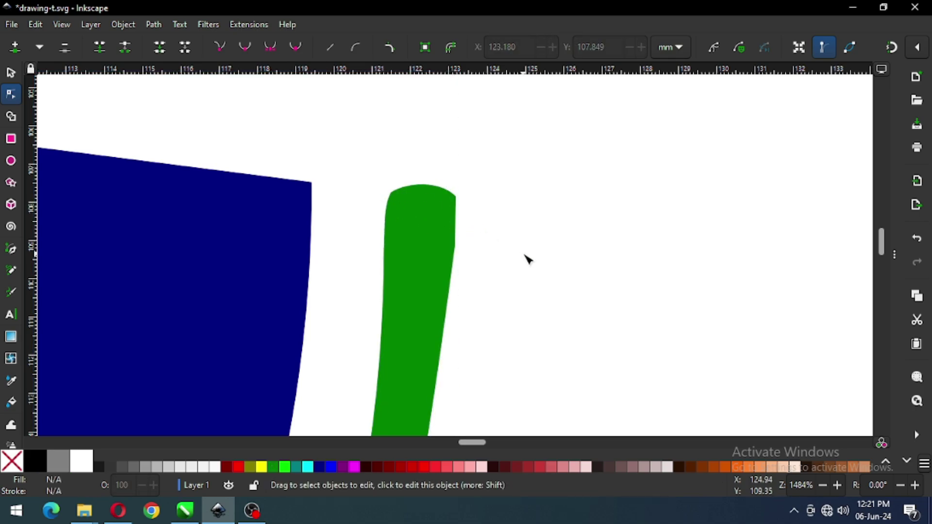
# Save the drawing with the reshaped crescent tip.
pyautogui.press('-')
pyautogui.press('-')
pyautogui.press('-')
pyautogui.press('-')
pyautogui.press('-')
pyautogui.press('-')
pyautogui.press('-')
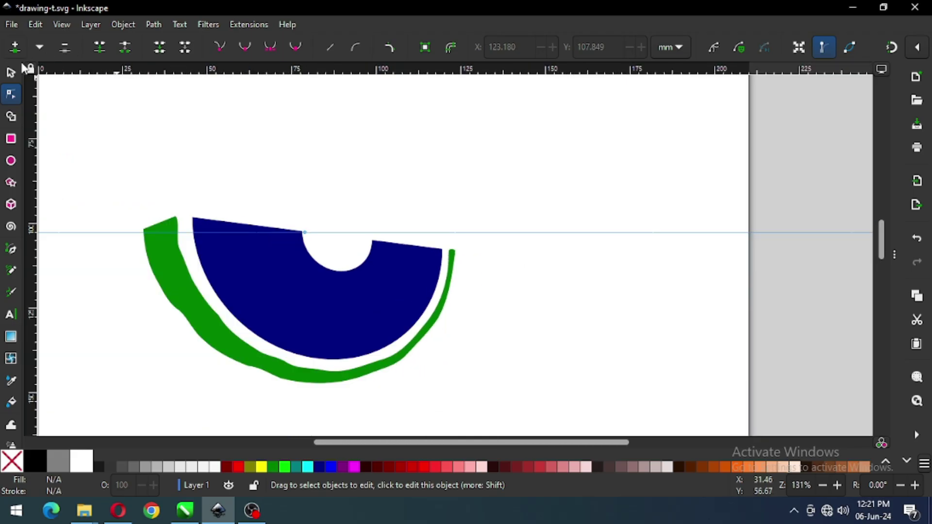
pyautogui.click(11, 73)
pyautogui.hotkey('ctrl', 's')
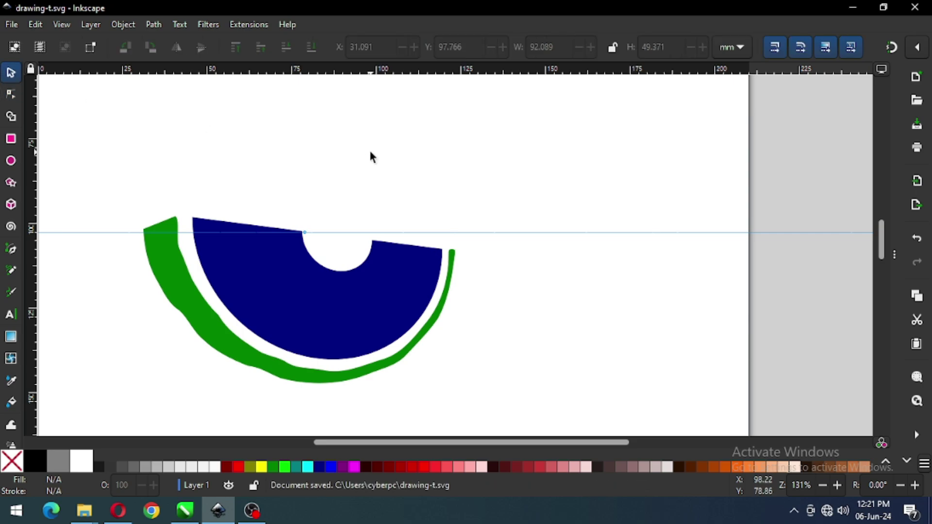
# Add the text "FRESH" in Impact above the navy half disc, enlarge it and move it to the right.
pyautogui.click(9, 321)
pyautogui.click(280, 173)
pyautogui.write('FRESH')
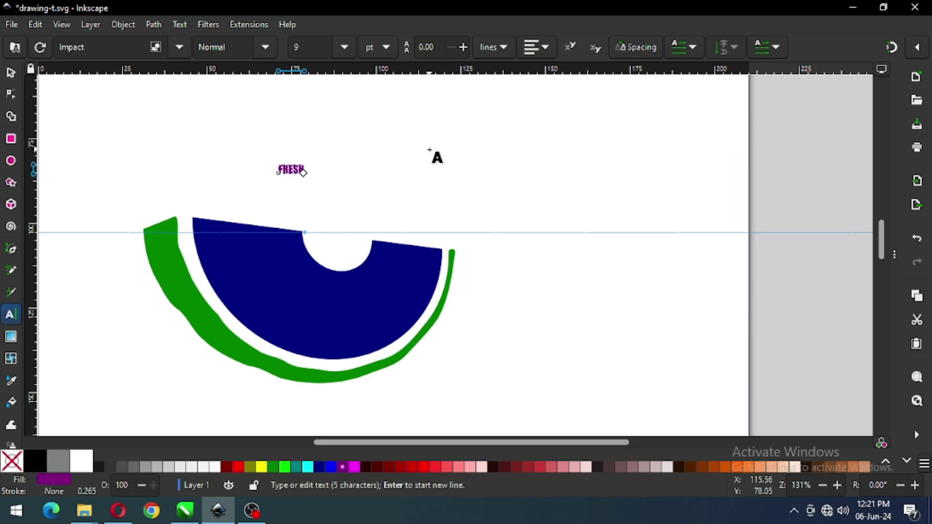
pyautogui.click(11, 72)
pyautogui.moveTo(309, 180); pyautogui.dragTo(361, 208)
pyautogui.moveTo(343, 177); pyautogui.dragTo(570, 165)
# Convert the FRESH text to a path and save the drawing.
pyautogui.click(153, 24)
pyautogui.click(175, 42)
pyautogui.press('z')
pyautogui.moveTo(394, 112); pyautogui.dragTo(626, 251)
pyautogui.hotkey('ctrl', 's')
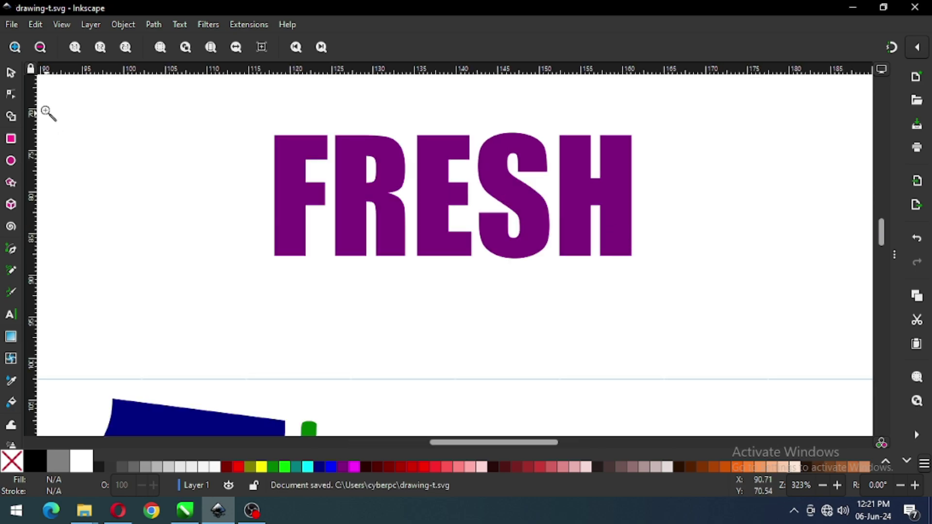
# Stretch the FRESH letters downward by moving their lower nodes, making the word about 18.6 mm high.
pyautogui.click(11, 95)
pyautogui.click(385, 249)
pyautogui.moveTo(684, 302); pyautogui.dragTo(222, 249)
pyautogui.moveTo(635, 258); pyautogui.dragTo(639, 291)
pyautogui.click(11, 73)
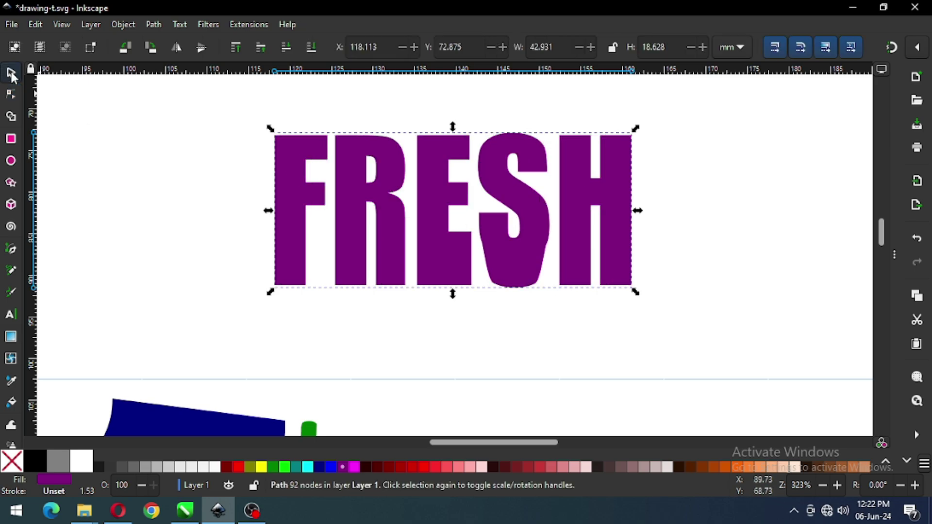
# Simplify the FRESH lettering path and save the drawing.
pyautogui.click(154, 25)
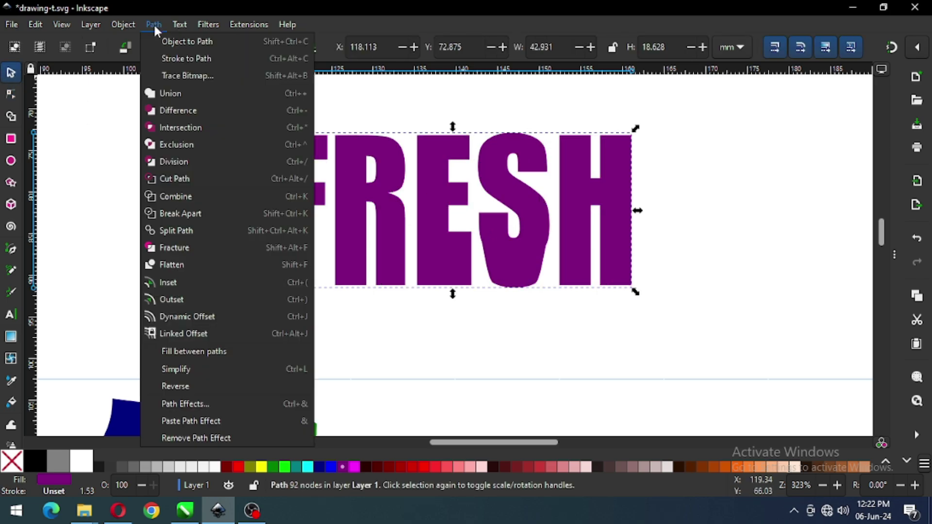
pyautogui.click(176, 369)
pyautogui.click(674, 245)
pyautogui.hotkey('ctrl', 's')
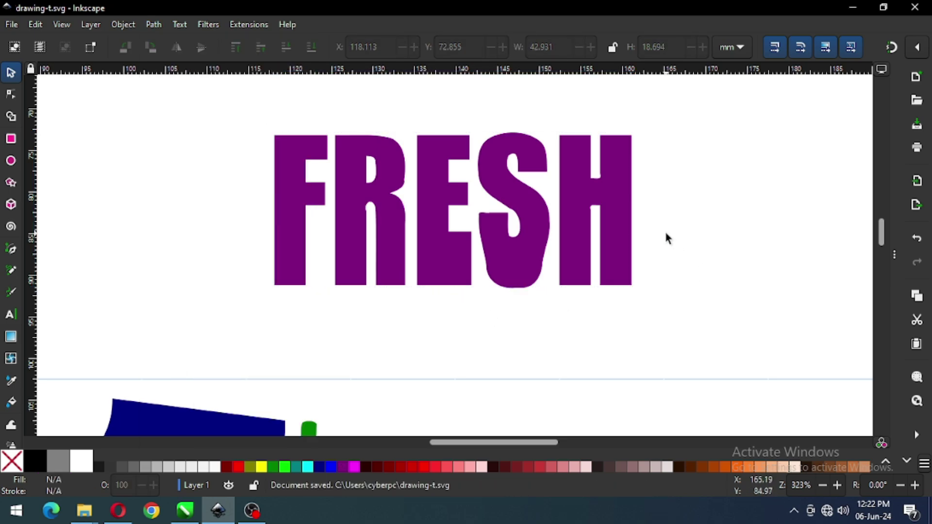
# Move the FRESH lettering onto the navy half disc, enlarge it to about 55 by 24 mm, and save the drawing.
pyautogui.press('-')
pyautogui.press('-')
pyautogui.press('-')
pyautogui.press('-')
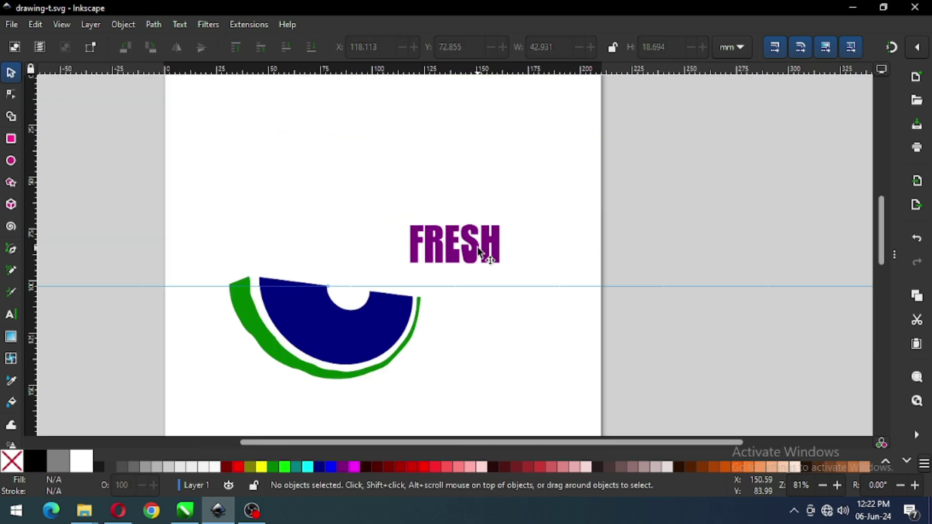
pyautogui.moveTo(478, 250); pyautogui.dragTo(358, 317)
pyautogui.press('z')
pyautogui.moveTo(212, 256); pyautogui.dragTo(462, 395)
pyautogui.click(10, 72)
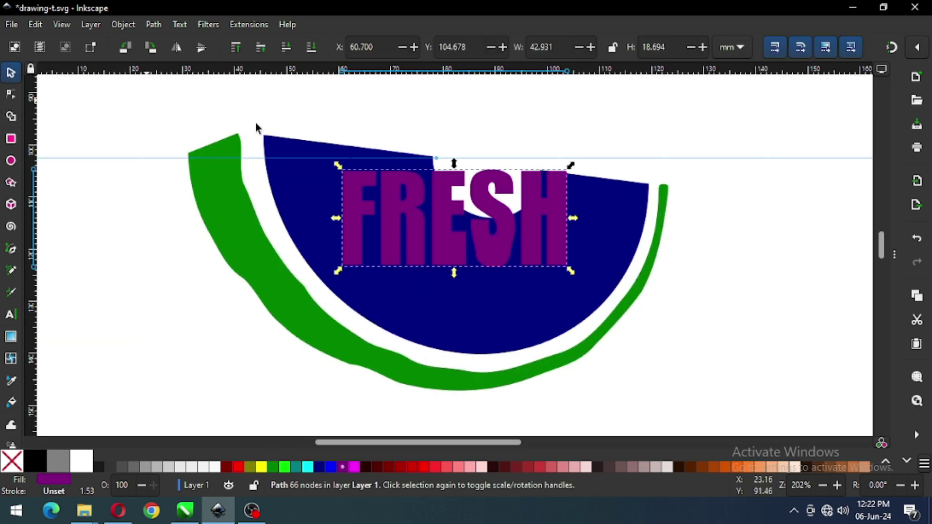
pyautogui.moveTo(406, 188); pyautogui.dragTo(392, 188)
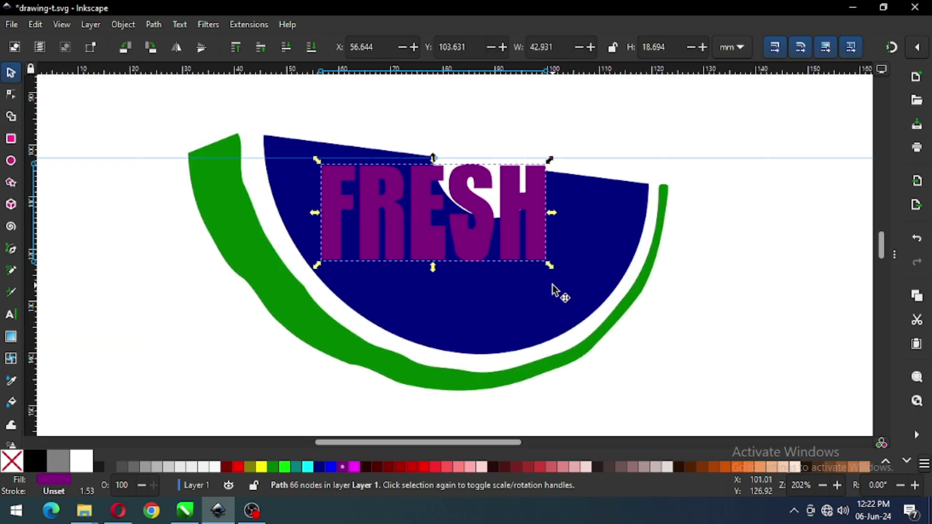
pyautogui.moveTo(552, 268); pyautogui.dragTo(613, 293)
pyautogui.hotkey('ctrl', 's')
# Apply the Envelope Deformation path effect to the FRESH lettering.
pyautogui.click(895, 254)
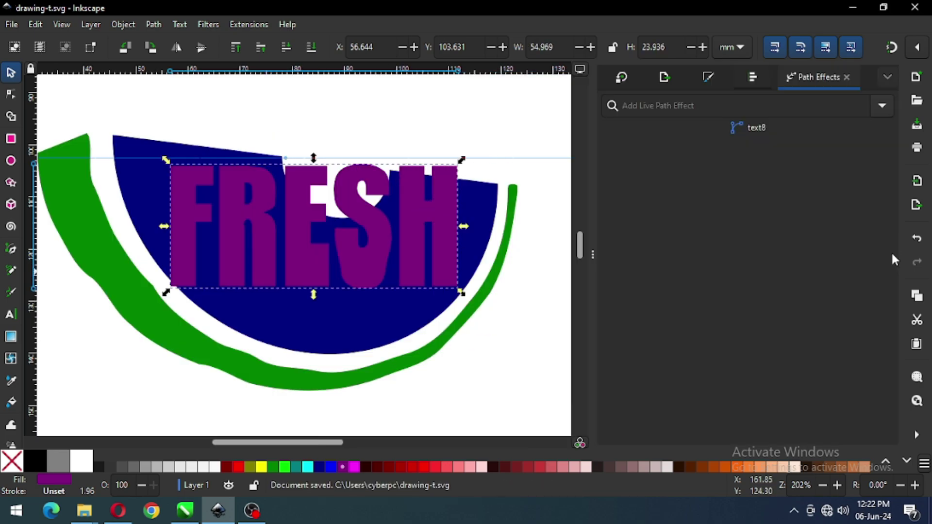
pyautogui.click(152, 25)
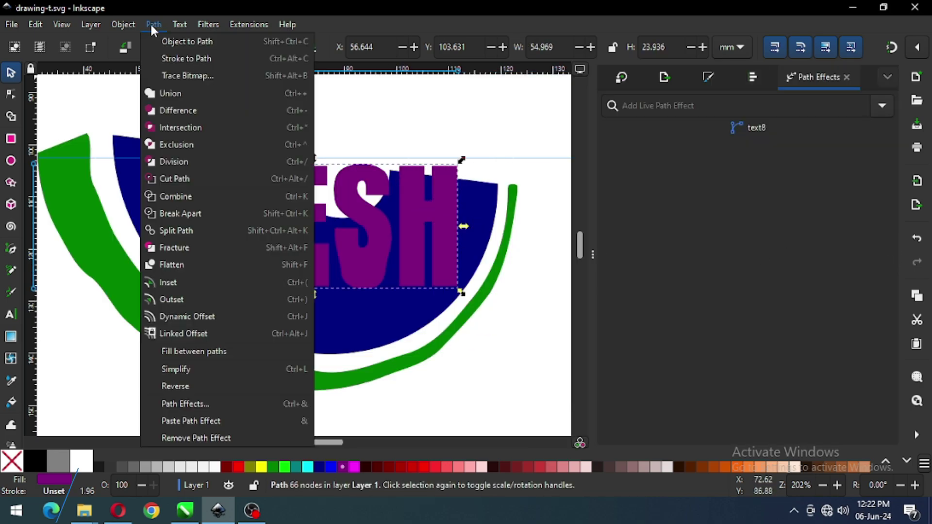
pyautogui.click(200, 403)
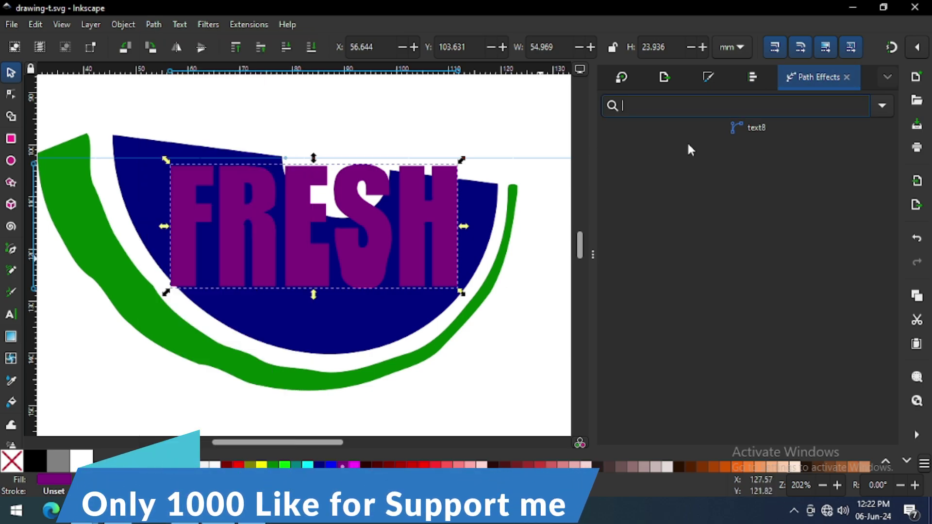
pyautogui.click(883, 106)
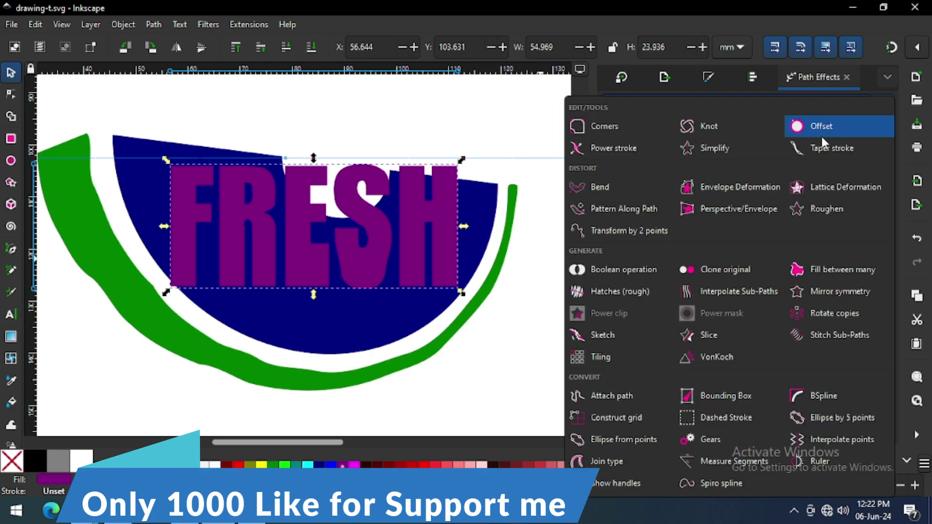
pyautogui.click(720, 186)
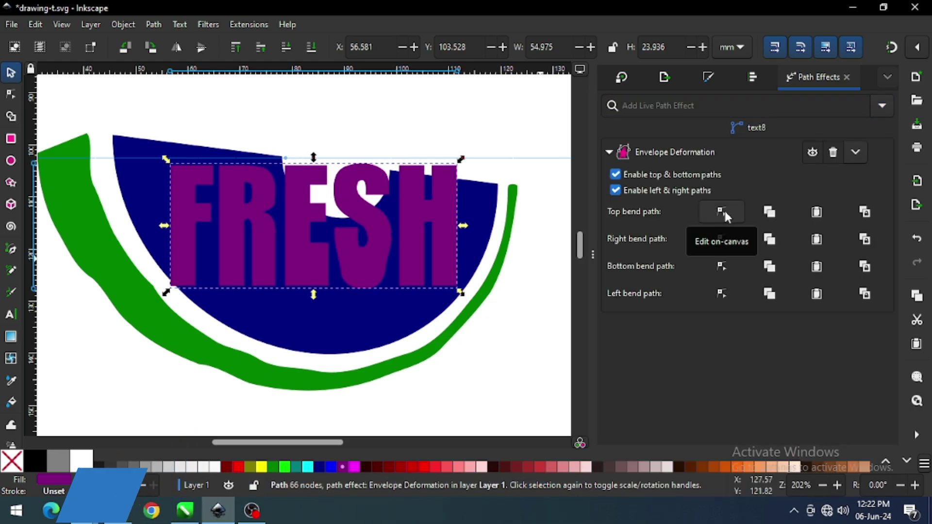
# Fit the top bend path's start to the notch's left corner and lay the left bend path along the navy shape's upper-left edge.
pyautogui.click(723, 211)
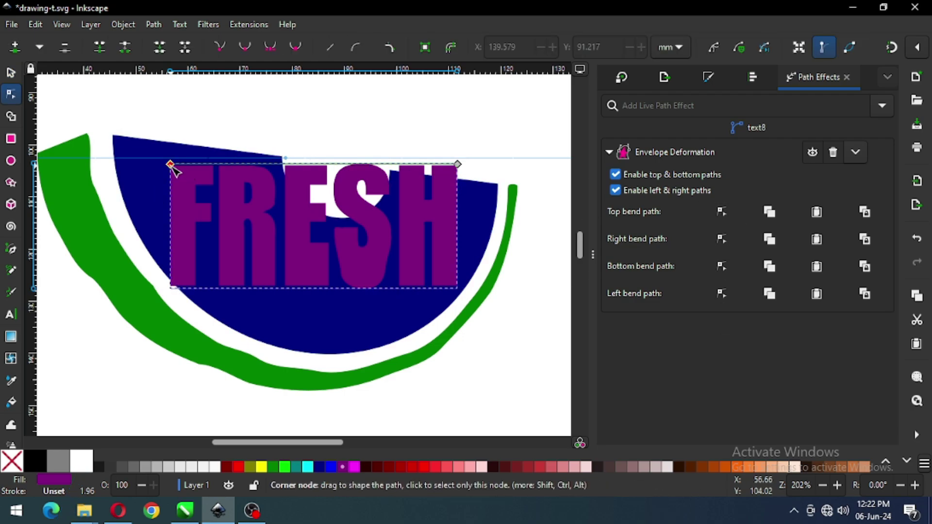
pyautogui.moveTo(171, 165); pyautogui.dragTo(282, 161)
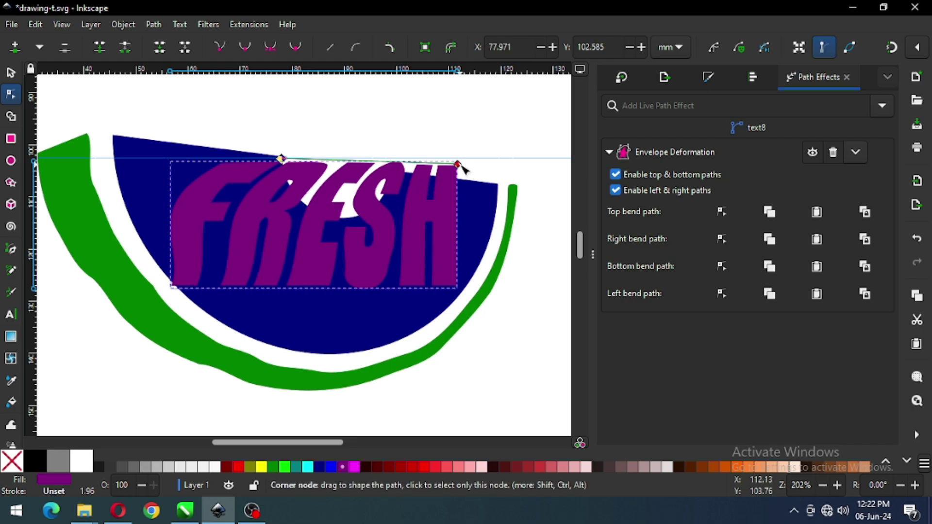
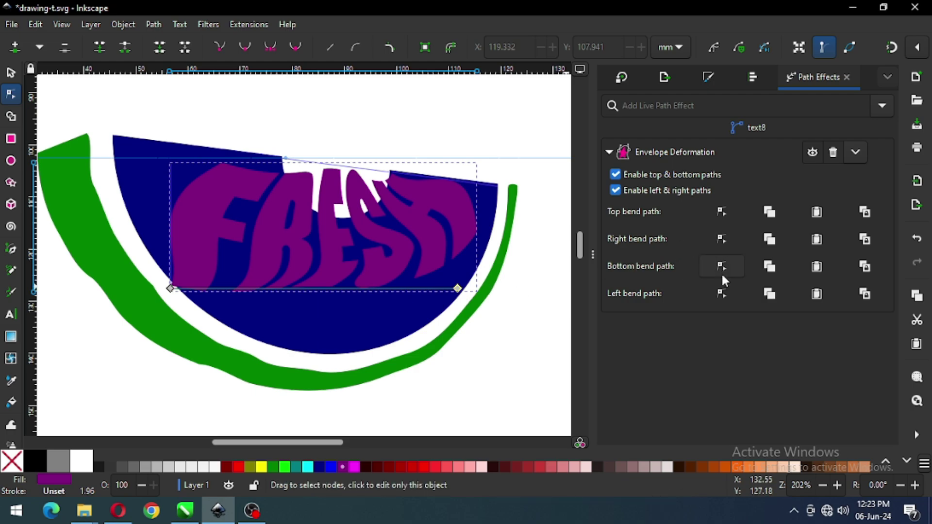
pyautogui.click(722, 292)
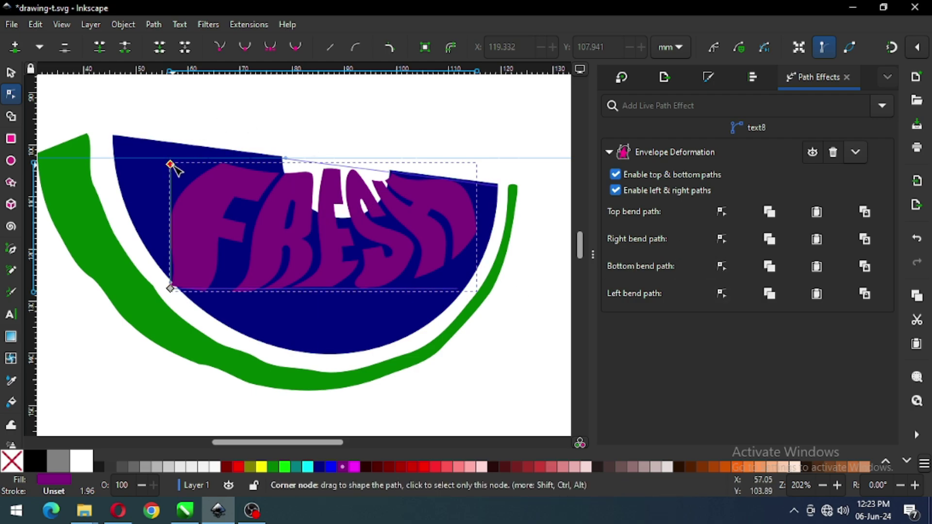
pyautogui.moveTo(171, 165); pyautogui.dragTo(281, 157)
pyautogui.moveTo(170, 289); pyautogui.dragTo(117, 139)
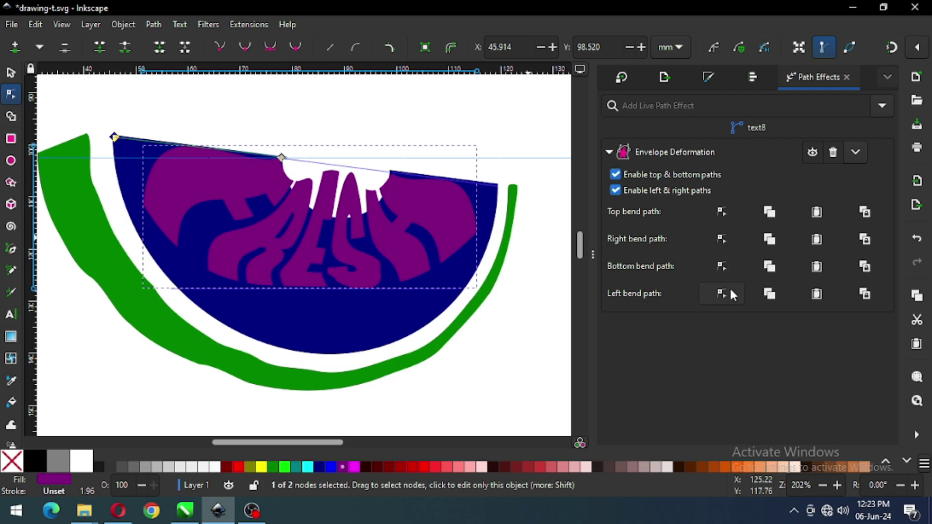
# Place the bottom bend path's ends at the navy shape's outer corners and pull an added middle node down to its bottom edge.
pyautogui.click(723, 265)
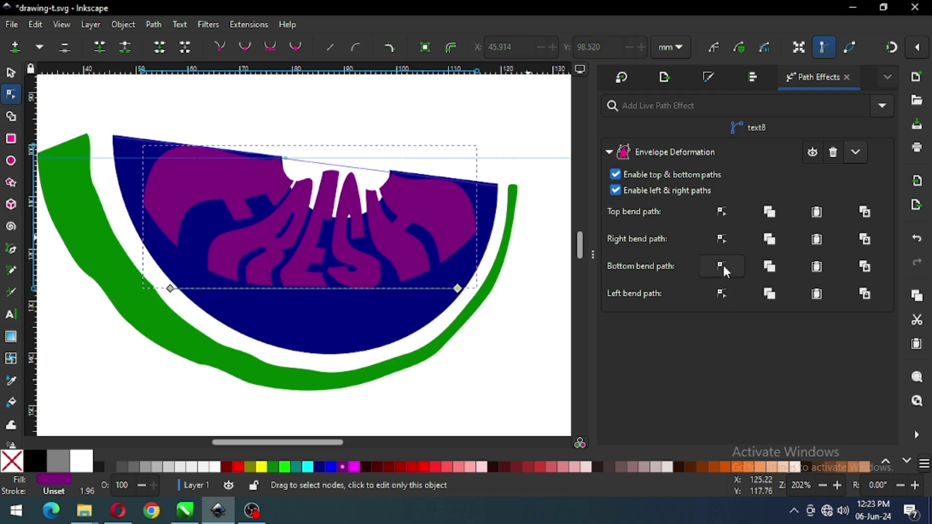
pyautogui.moveTo(170, 289); pyautogui.dragTo(116, 145)
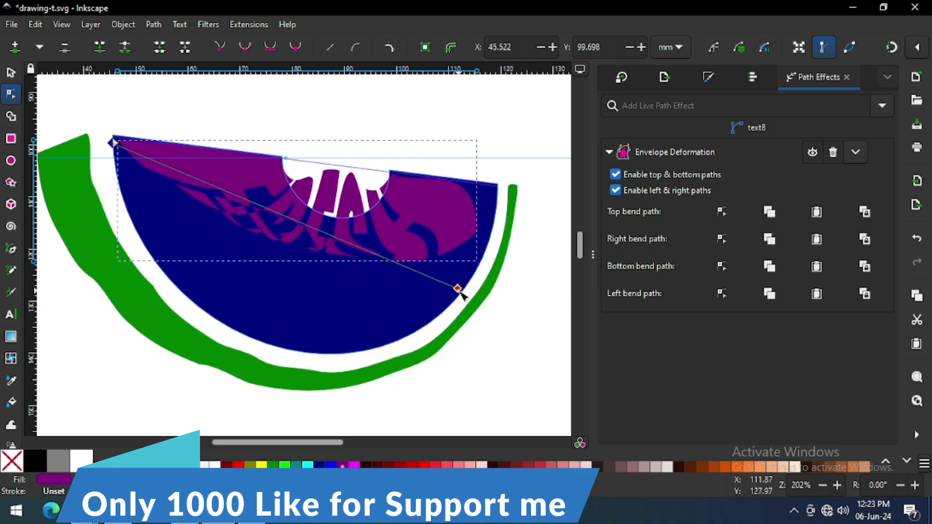
pyautogui.doubleClick(305, 224)
pyautogui.moveTo(305, 224); pyautogui.dragTo(280, 316)
pyautogui.moveTo(458, 290); pyautogui.dragTo(496, 188)
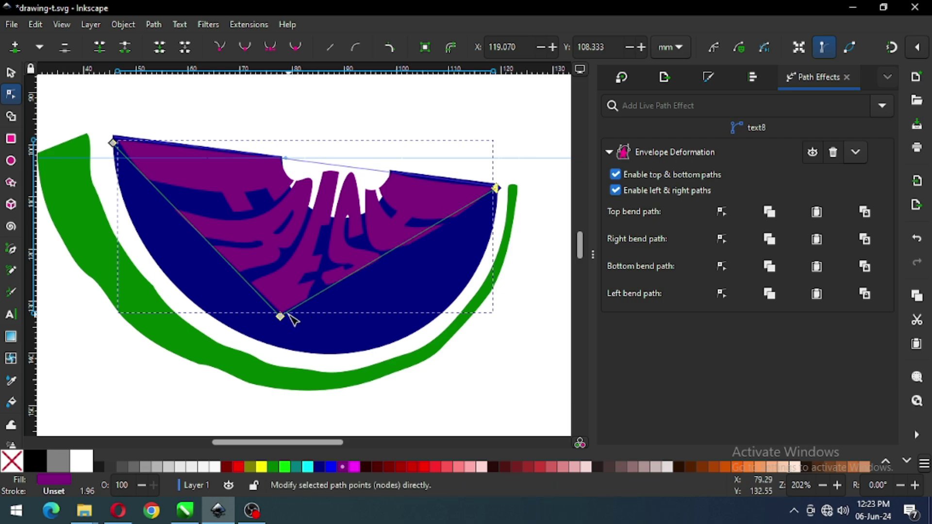
pyautogui.moveTo(283, 322); pyautogui.dragTo(293, 356)
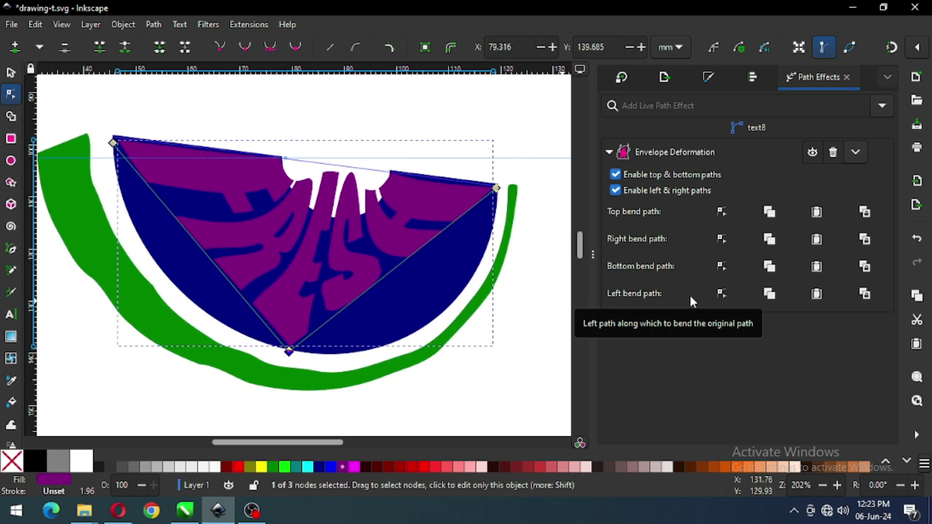
# Smooth the bottom bend path's middle node and lengthen both its handles to follow the navy shape's round lower edge.
pyautogui.click(722, 239)
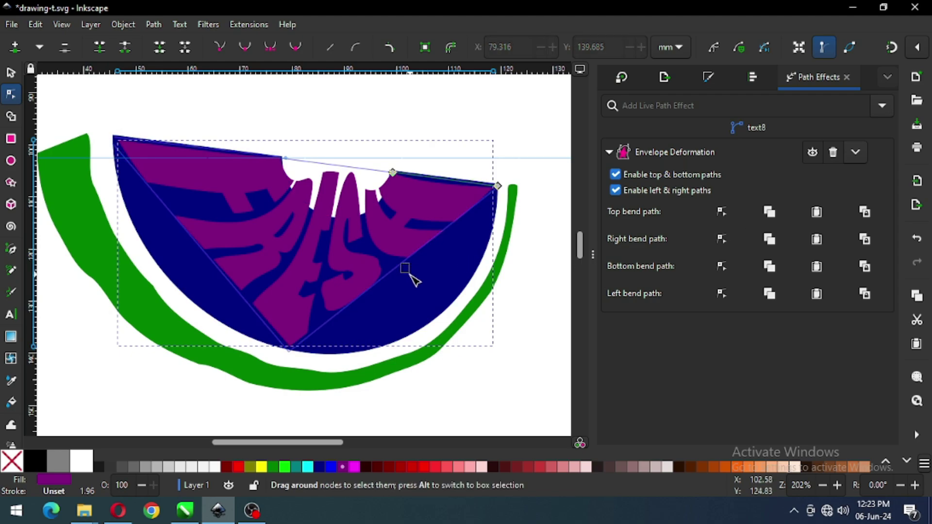
pyautogui.click(403, 258)
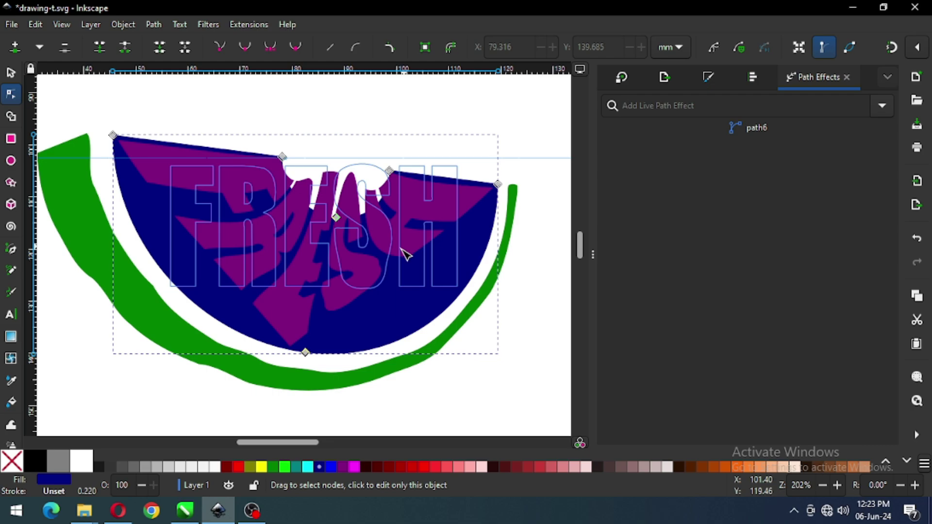
pyautogui.click(333, 302)
pyautogui.click(723, 238)
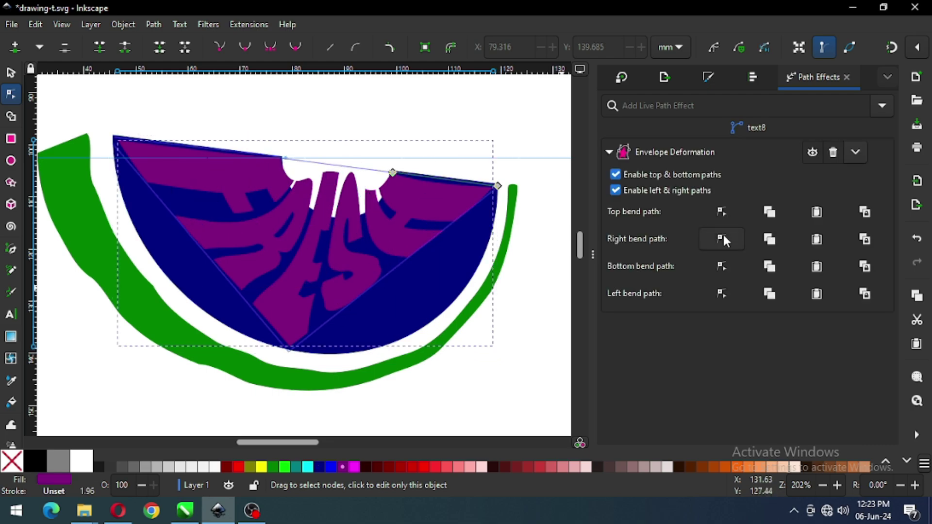
pyautogui.click(724, 267)
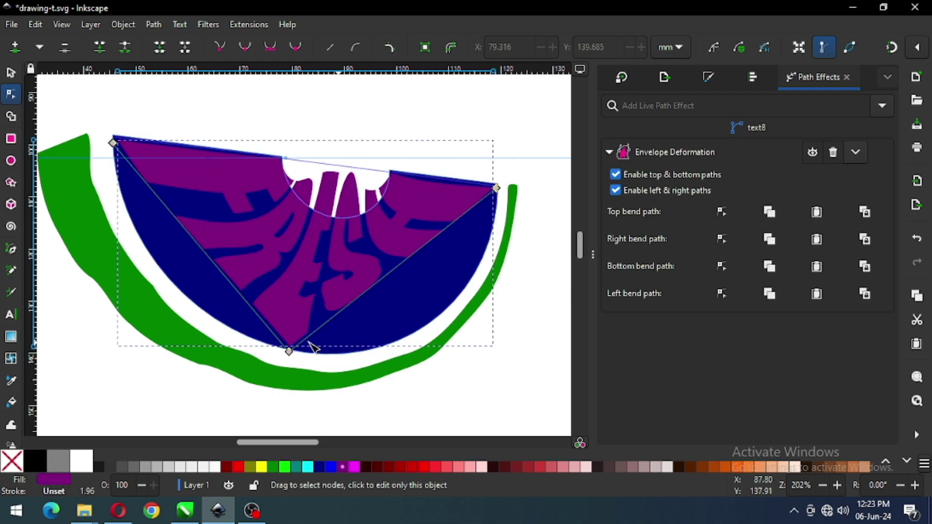
pyautogui.moveTo(224, 333); pyautogui.dragTo(333, 375)
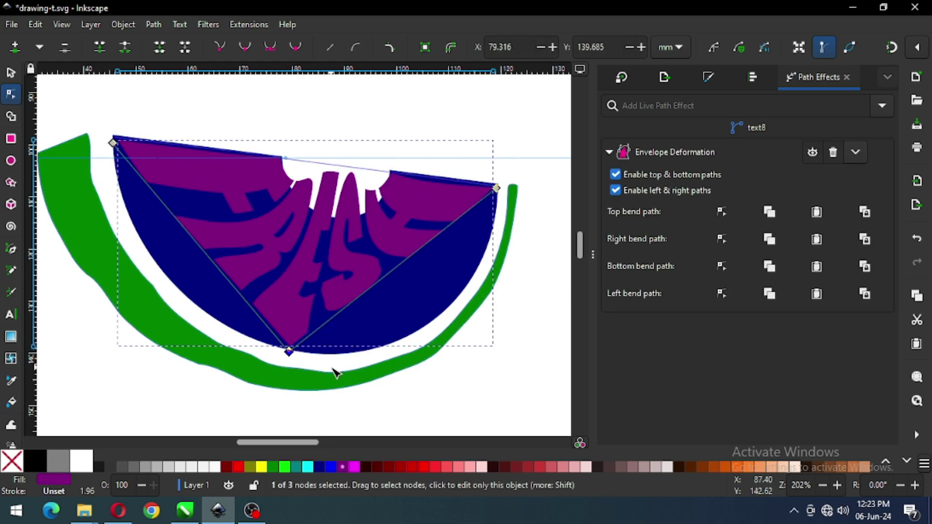
pyautogui.click(245, 46)
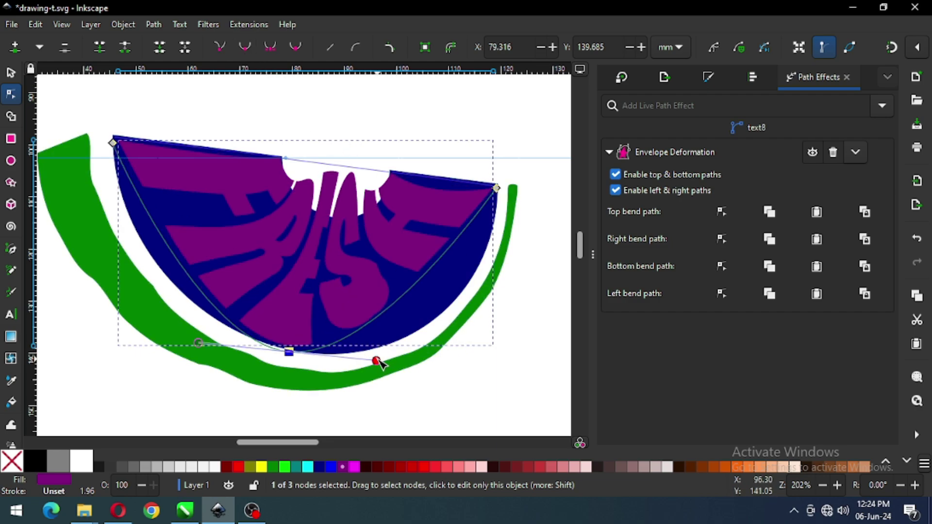
pyautogui.moveTo(378, 361); pyautogui.dragTo(486, 387)
pyautogui.moveTo(202, 340); pyautogui.dragTo(112, 297)
pyautogui.moveTo(474, 413); pyautogui.dragTo(489, 388)
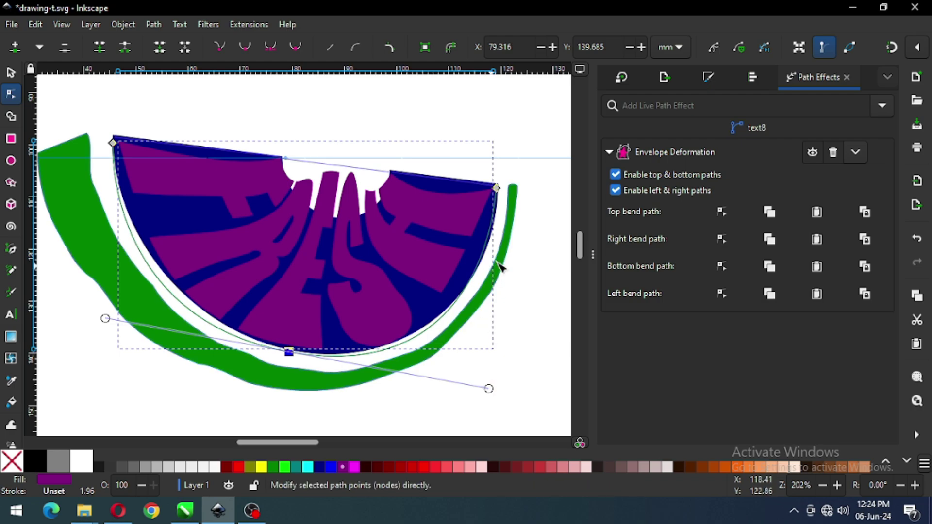
# Move the right bend path's outer end slightly outward past the navy shape's right corner, to about X 120.4, Y 108.1 mm.
pyautogui.click(722, 293)
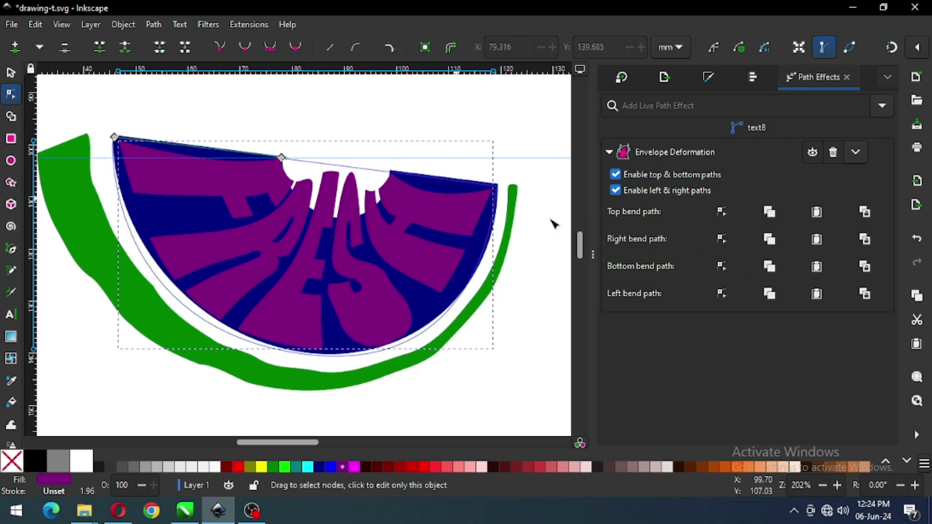
pyautogui.click(722, 267)
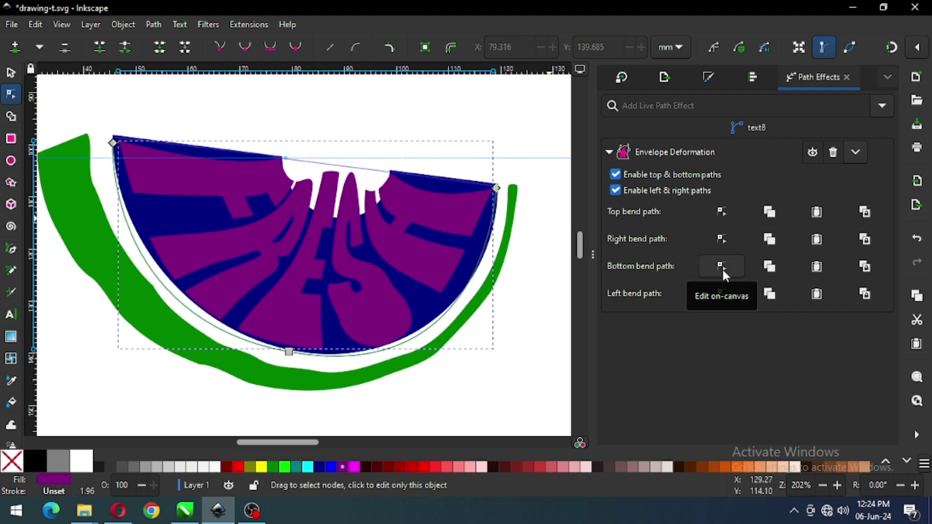
pyautogui.click(723, 293)
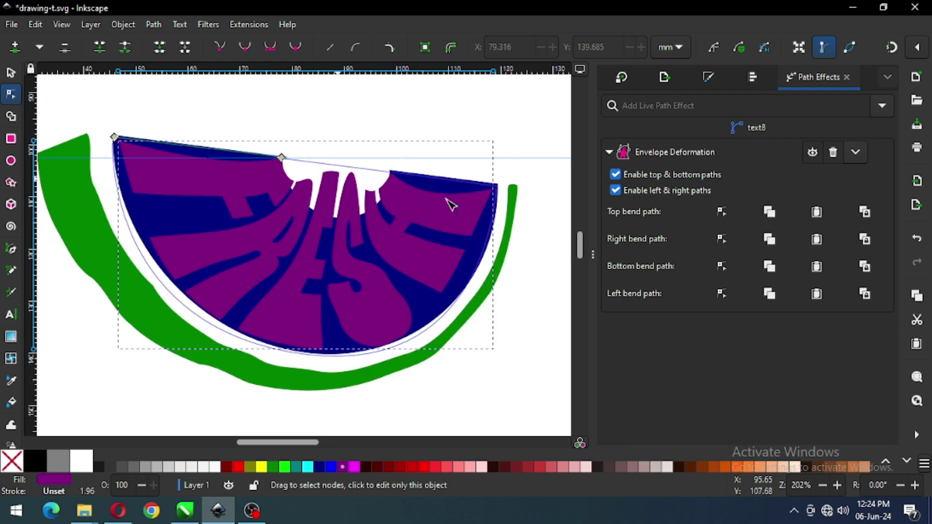
pyautogui.click(722, 266)
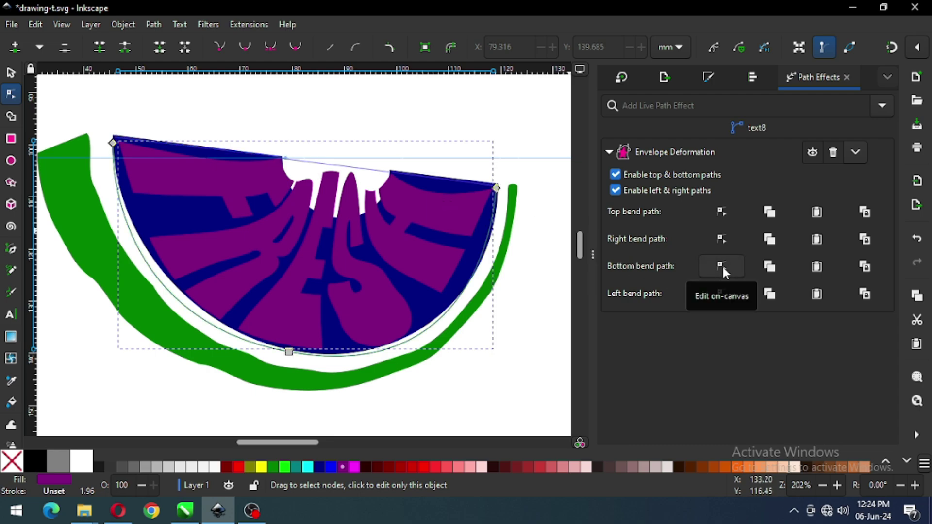
pyautogui.click(722, 239)
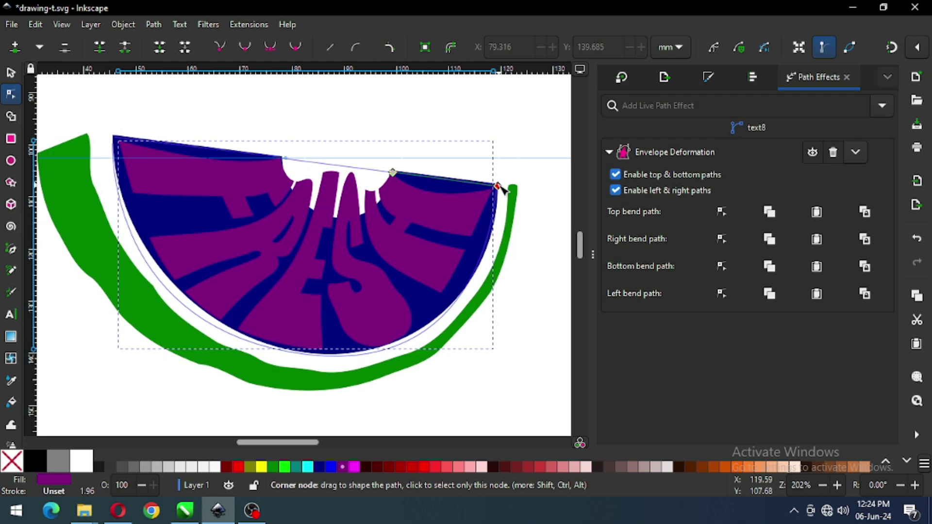
pyautogui.moveTo(501, 187); pyautogui.dragTo(506, 188)
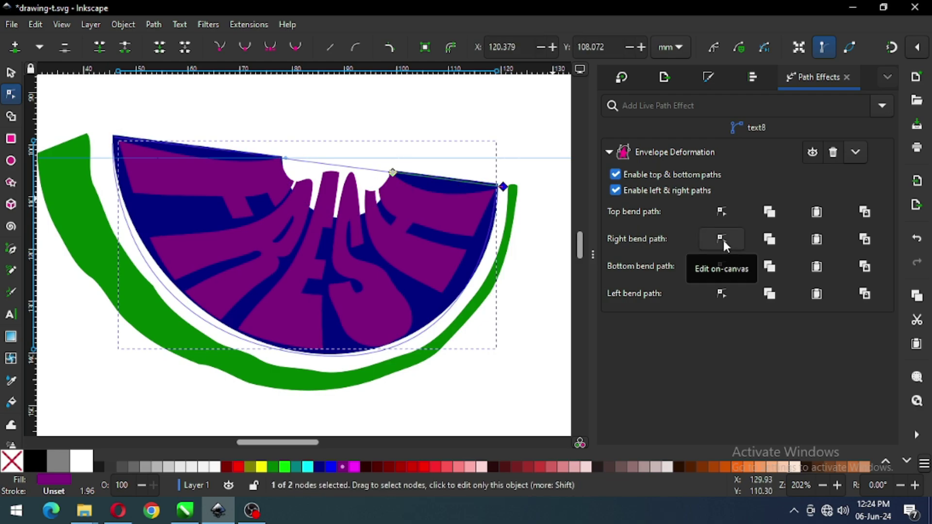
# Curve the top bend path down into the notch and adjust both handles until it follows the semicircular edge.
pyautogui.click(721, 210)
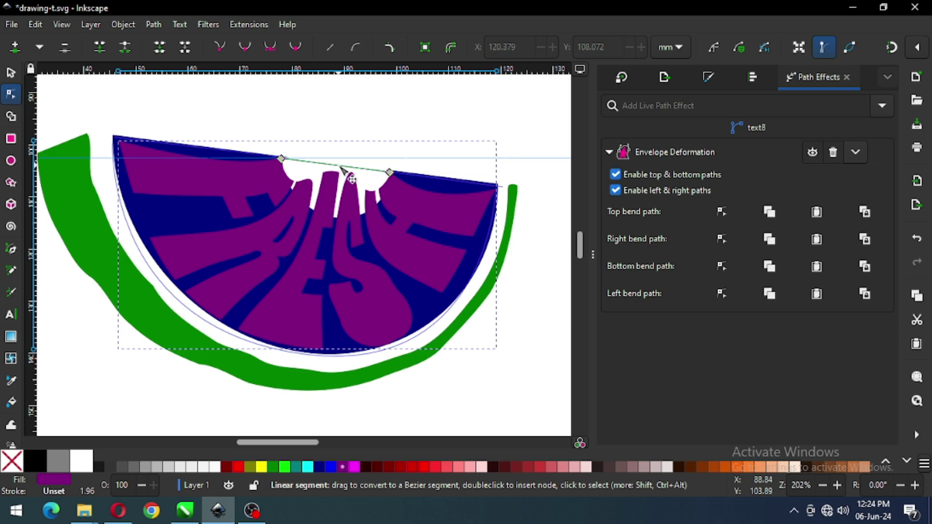
pyautogui.moveTo(341, 168); pyautogui.dragTo(333, 214)
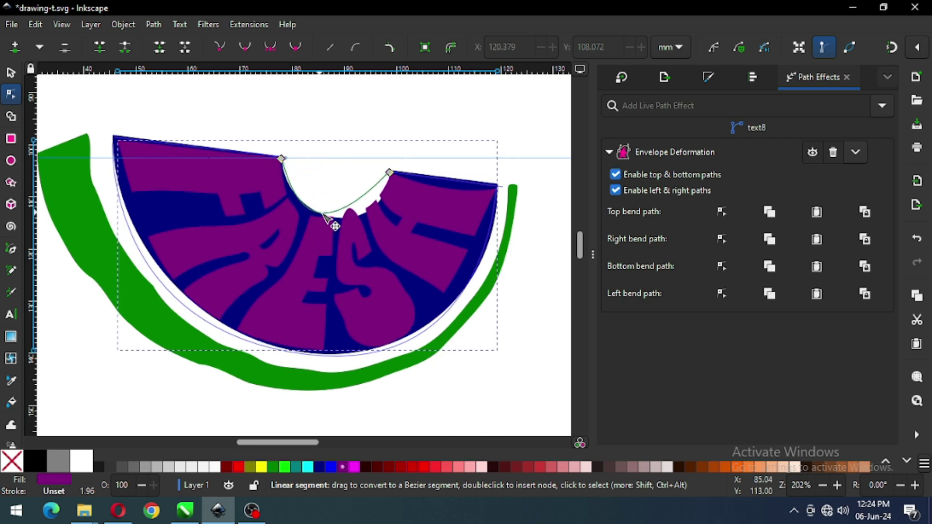
pyautogui.click(390, 173)
pyautogui.moveTo(329, 244); pyautogui.dragTo(383, 249)
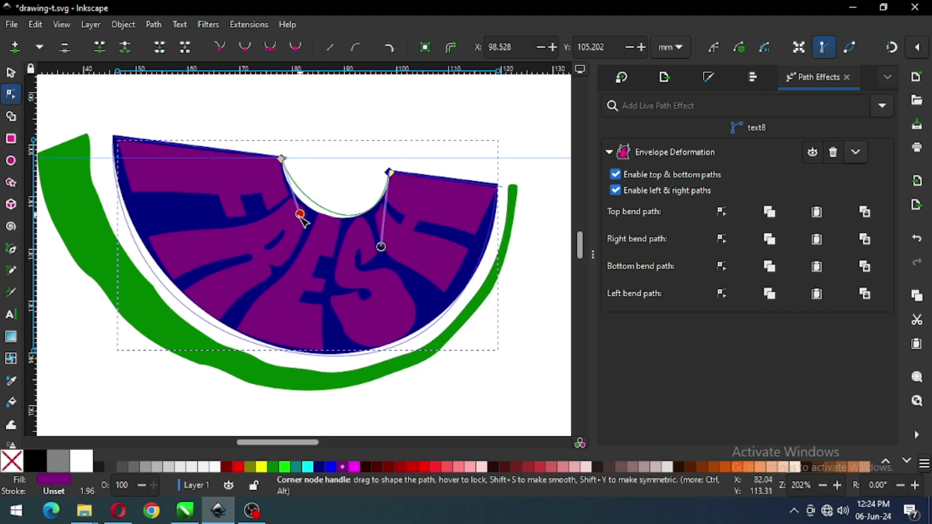
pyautogui.moveTo(300, 213); pyautogui.dragTo(281, 220)
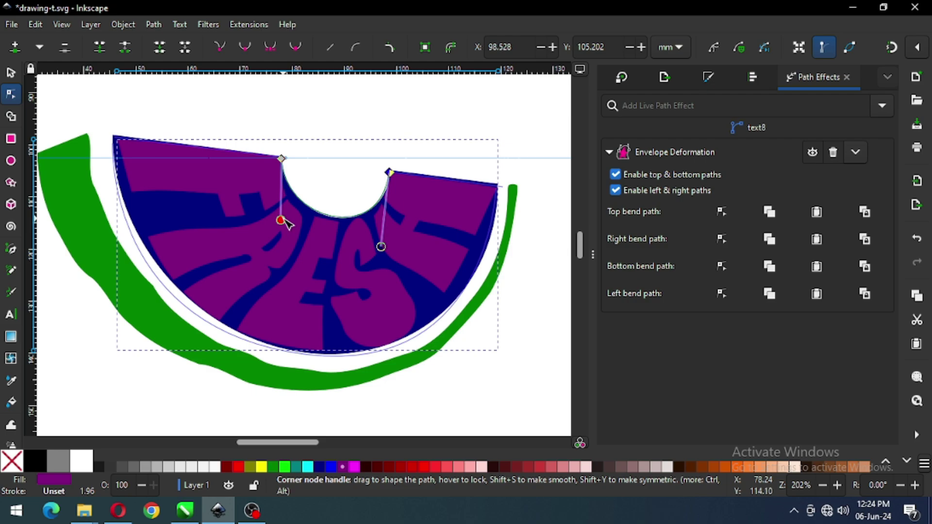
pyautogui.moveTo(286, 224)
pyautogui.mouseDown()
pyautogui.moveTo(276, 212)
pyautogui.moveTo(287, 225)
pyautogui.mouseUp()
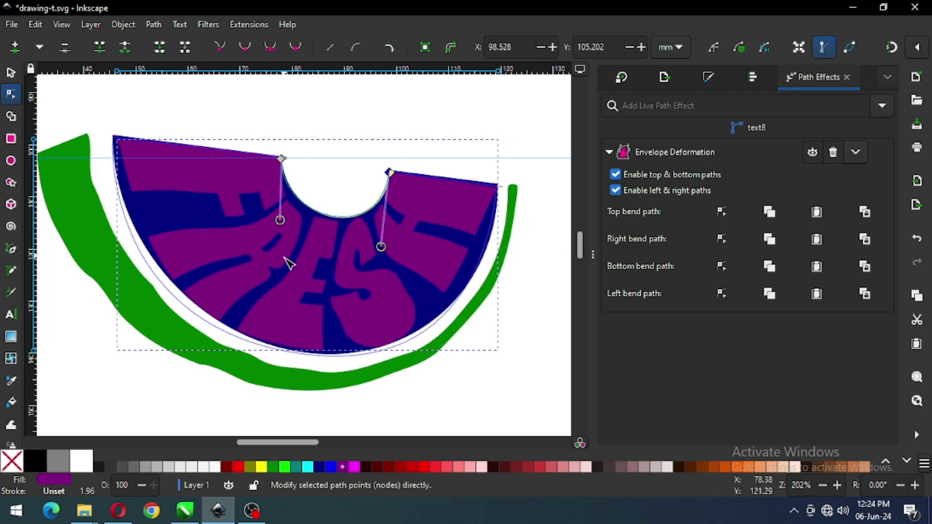
# Extend the bottom bend path's left middle-node handle outward and raise the path's left end to about X 45.3, Y 98.8 mm.
pyautogui.click(722, 267)
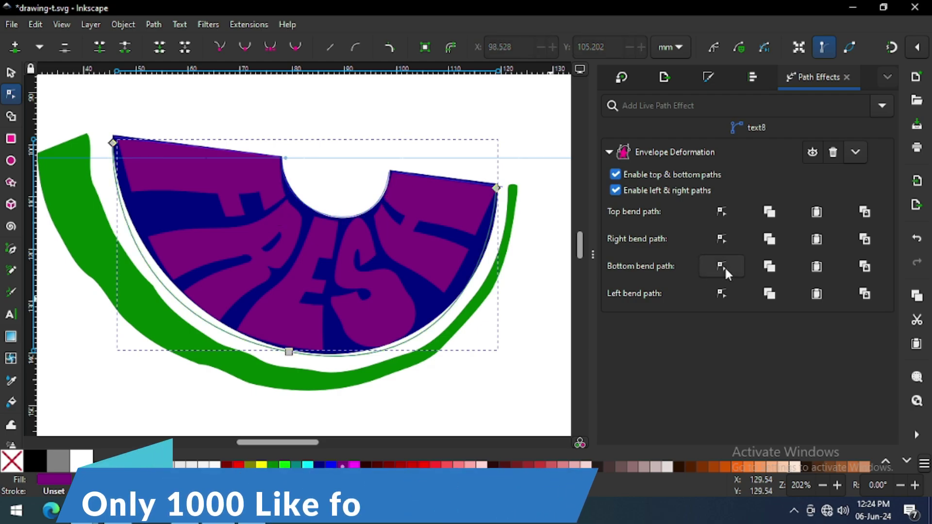
pyautogui.click(290, 352)
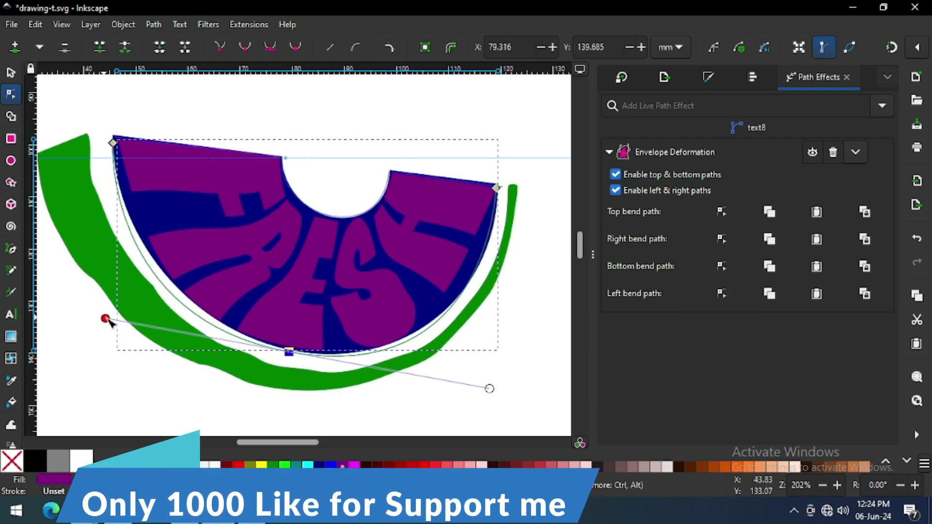
pyautogui.moveTo(106, 319); pyautogui.dragTo(92, 305)
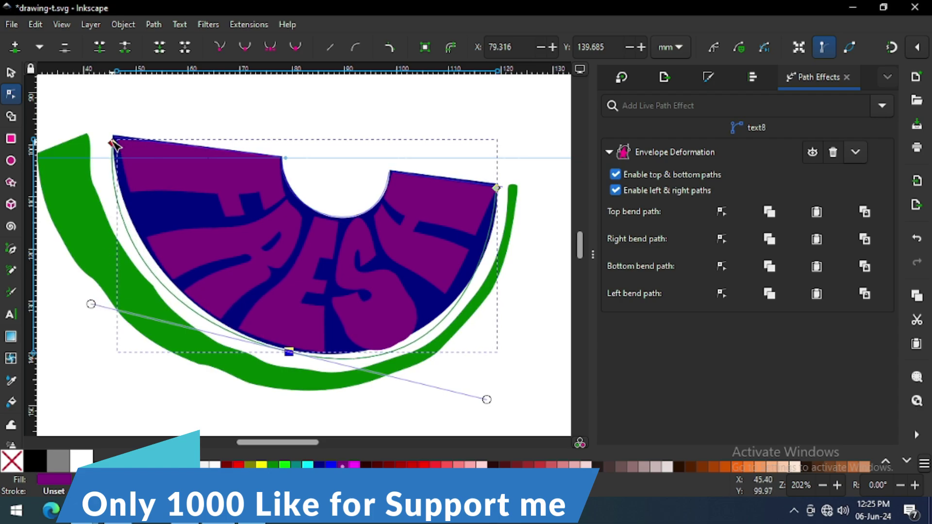
pyautogui.moveTo(115, 145); pyautogui.dragTo(112, 139)
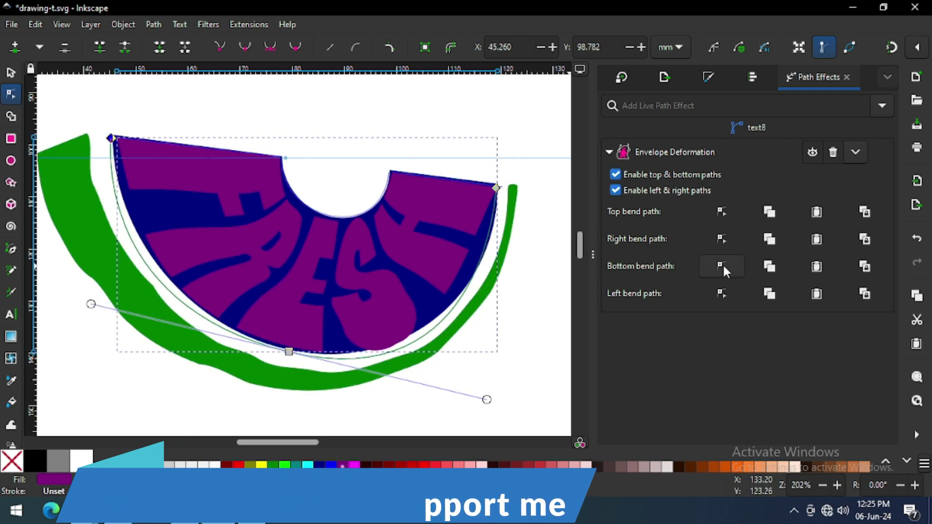
# Shift the left bend path's outer end slightly outward at the navy shape's upper-left corner, to about X 45.3 mm.
pyautogui.click(724, 243)
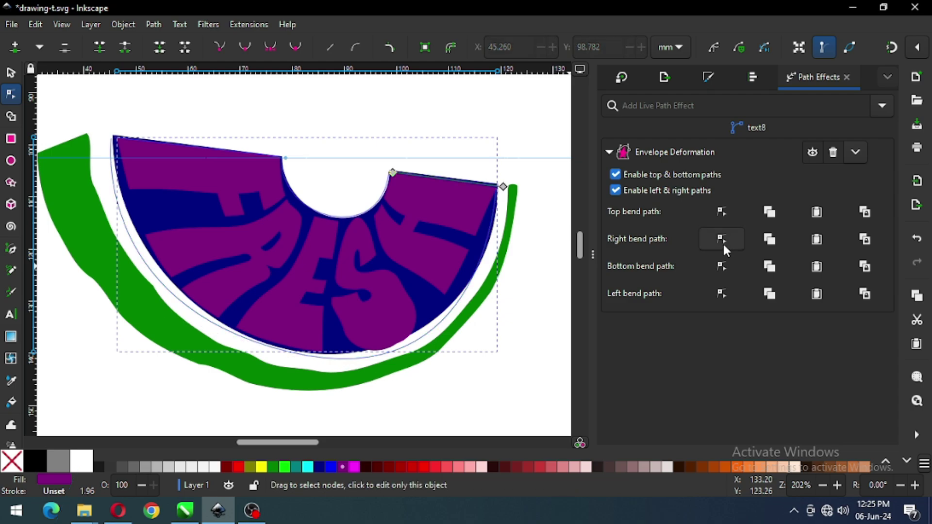
pyautogui.click(724, 293)
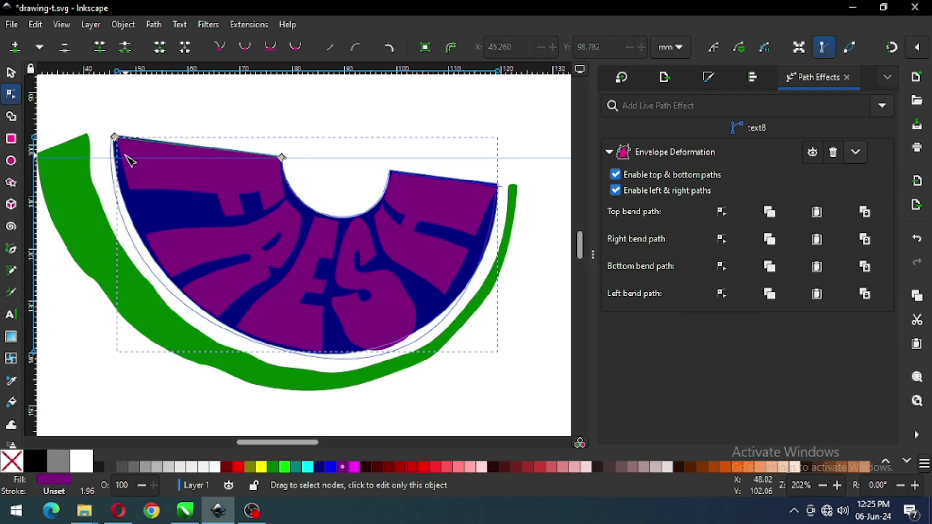
pyautogui.click(116, 138)
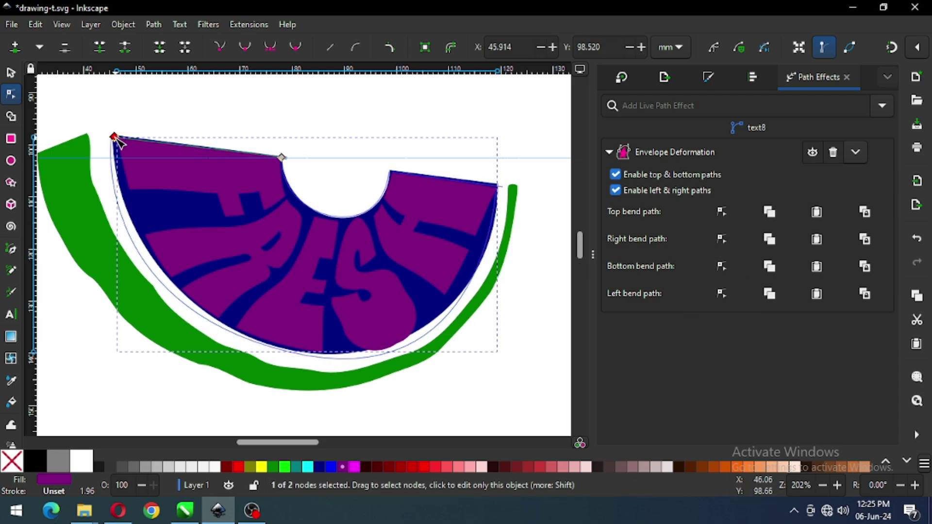
pyautogui.moveTo(116, 139); pyautogui.dragTo(115, 140)
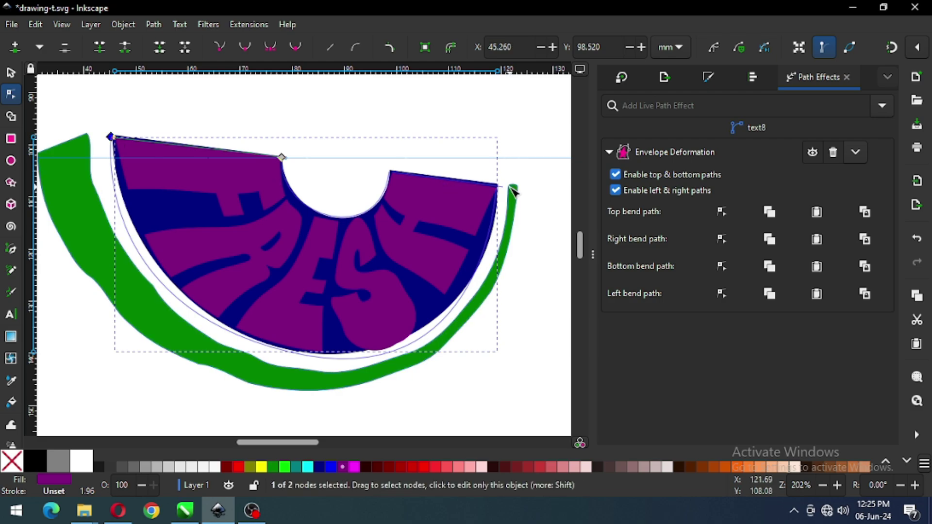
# Fit the bottom bend path's right end to the navy corner, flatten its curve slightly, and pull an added right-side node out onto the green crescent.
pyautogui.click(721, 266)
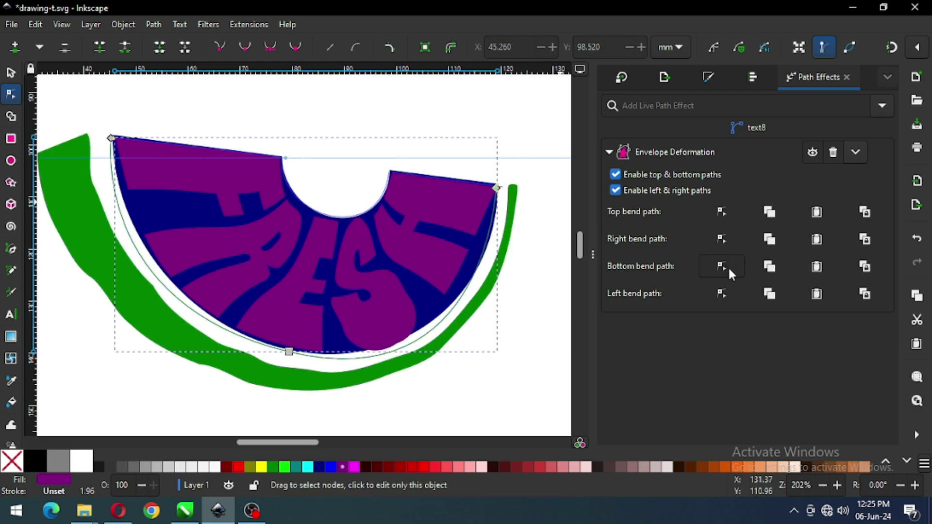
pyautogui.click(497, 189)
pyautogui.moveTo(503, 192); pyautogui.dragTo(506, 191)
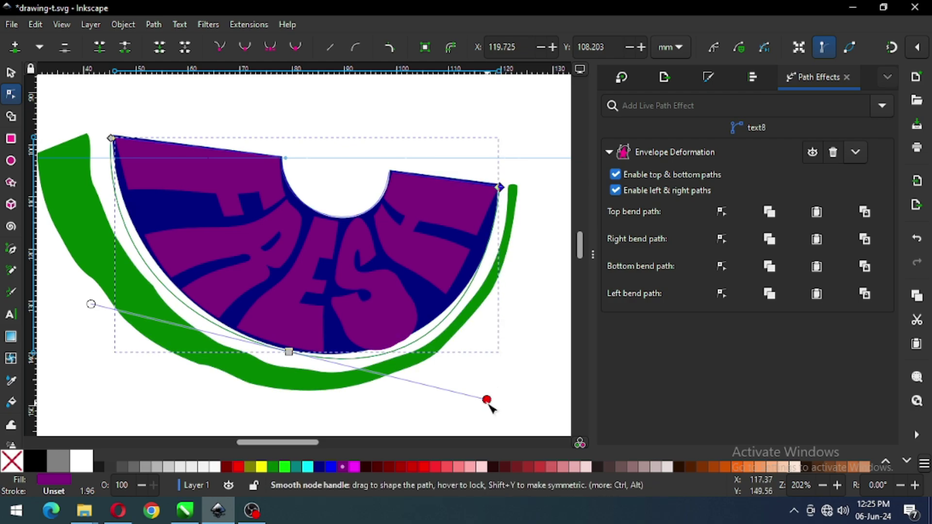
pyautogui.moveTo(487, 400); pyautogui.dragTo(487, 394)
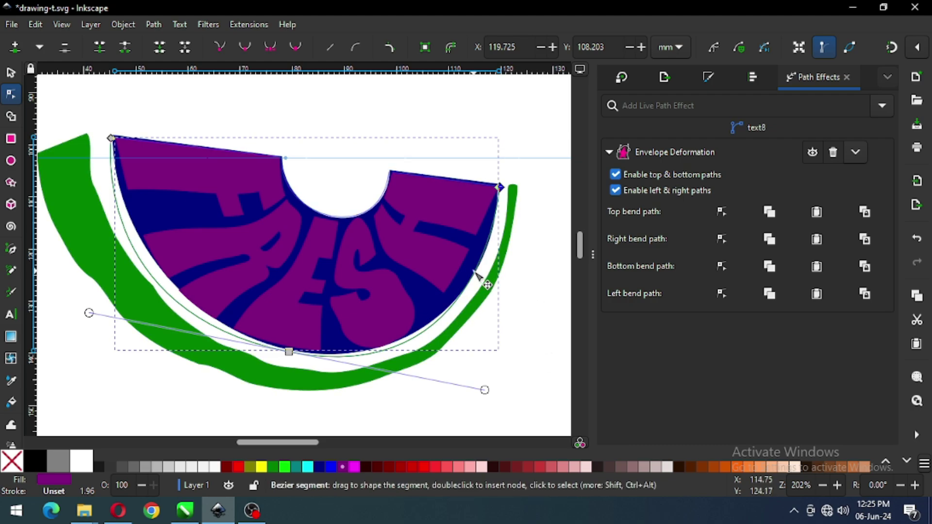
pyautogui.doubleClick(457, 303)
pyautogui.moveTo(461, 303); pyautogui.dragTo(475, 303)
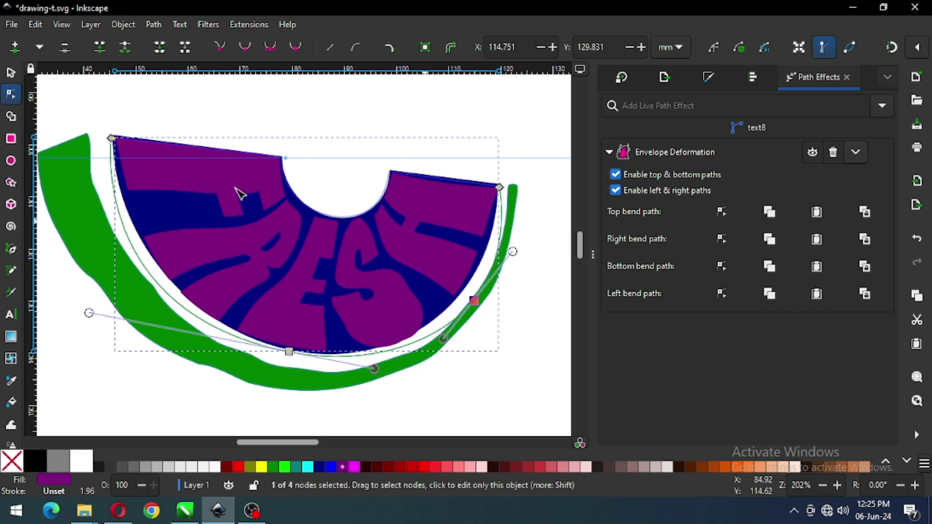
# Convert the envelope-warped FRESH lettering to a plain path.
pyautogui.click(11, 74)
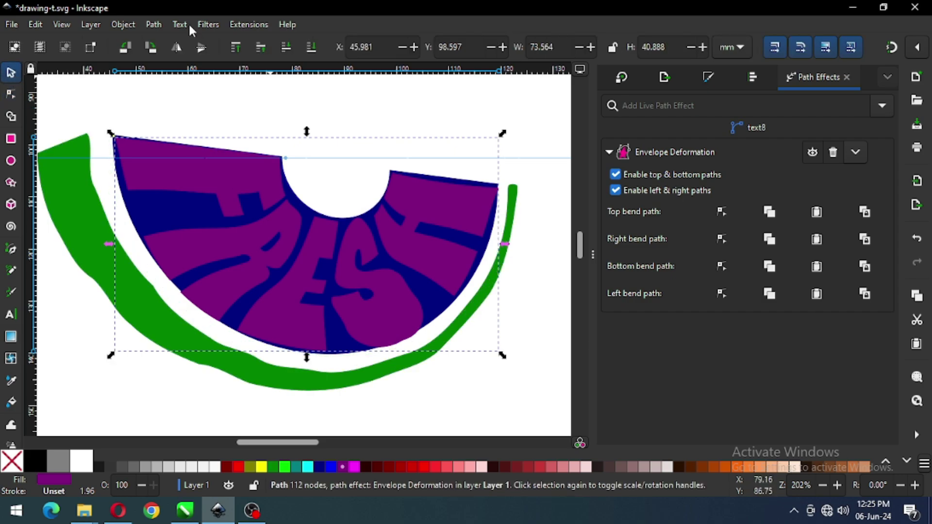
pyautogui.click(154, 25)
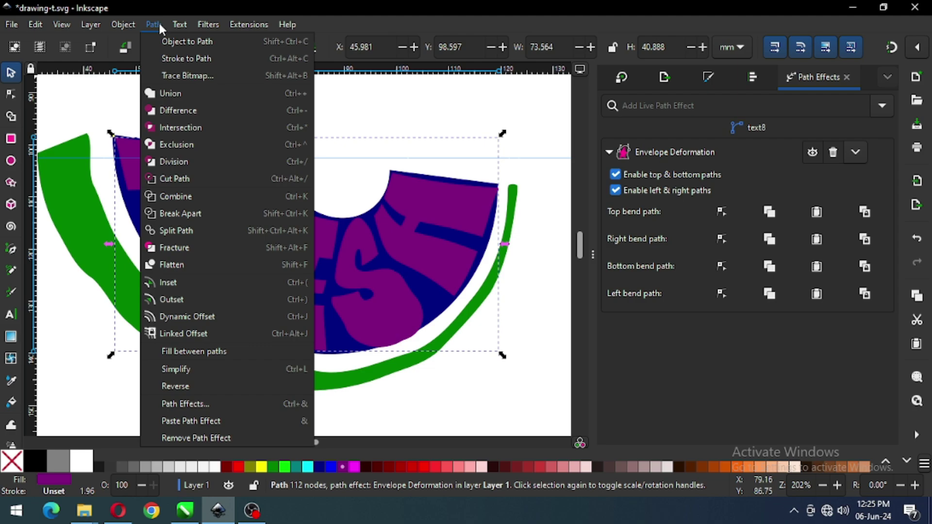
pyautogui.click(176, 42)
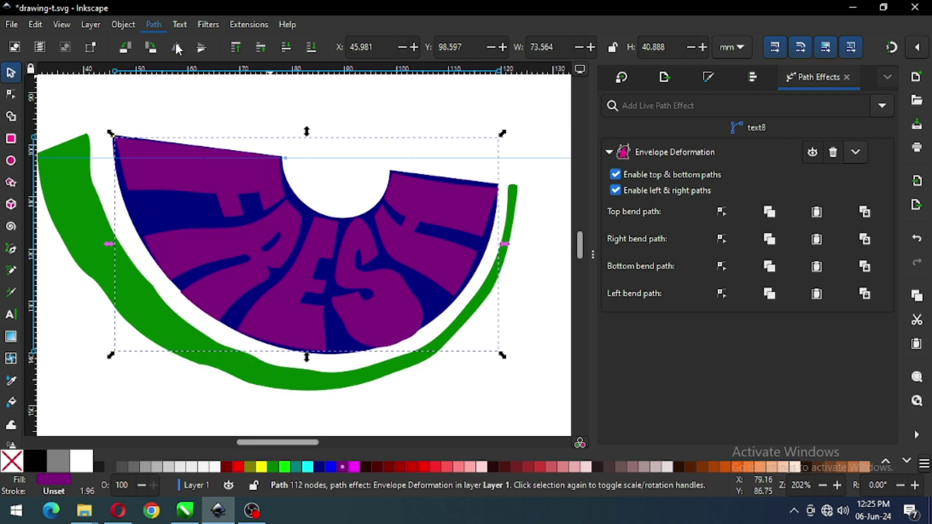
# Delete the navy notched half disc behind the FRESH lettering.
pyautogui.click(394, 116)
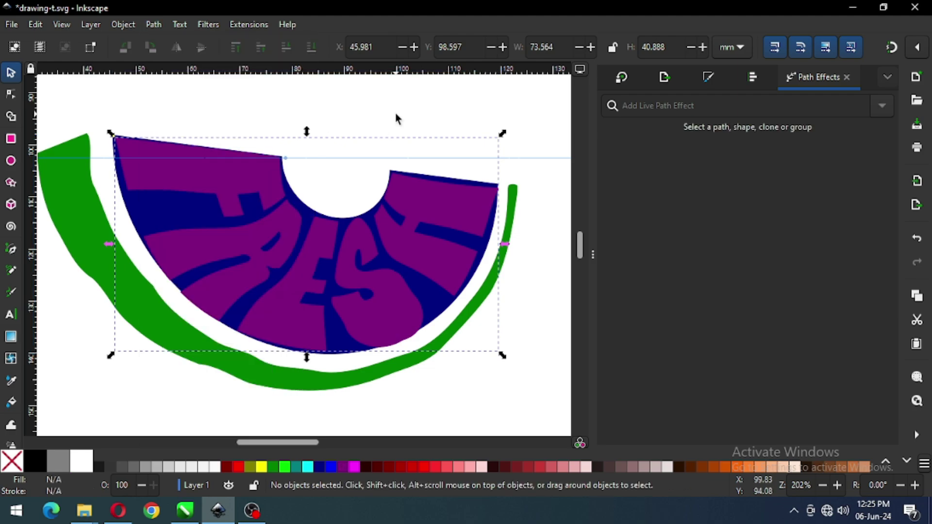
pyautogui.click(440, 302)
pyautogui.press('Delete')
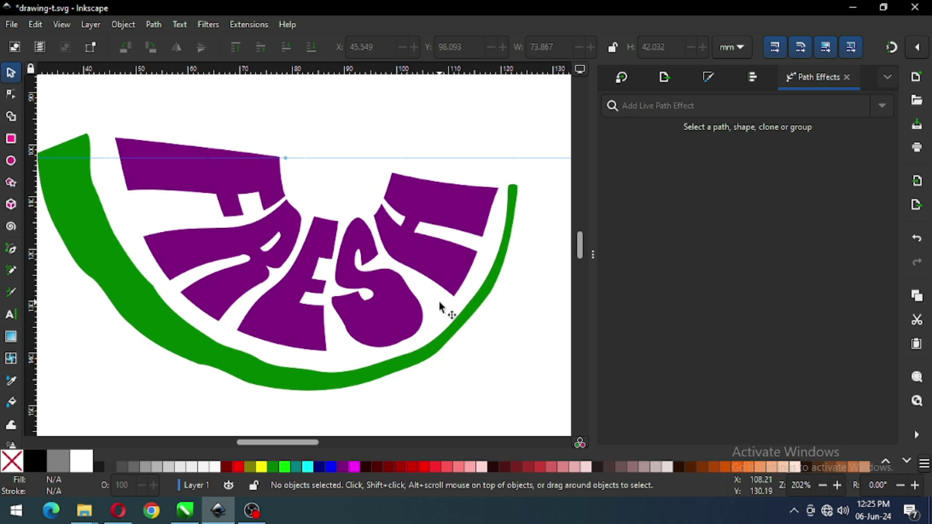
# Delete the horizontal guide line crossing the FRESH lettering and save the document.
pyautogui.hotkey('ctrl', 's')
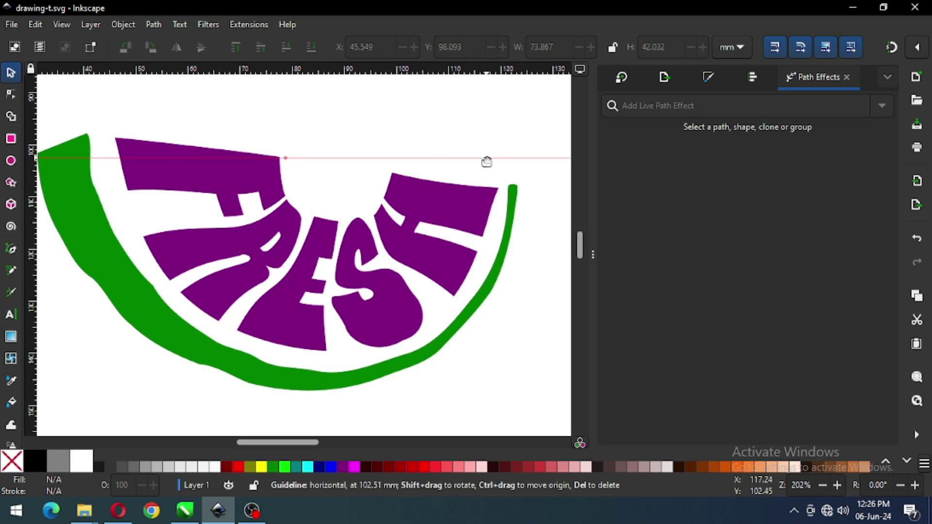
pyautogui.press('Delete')
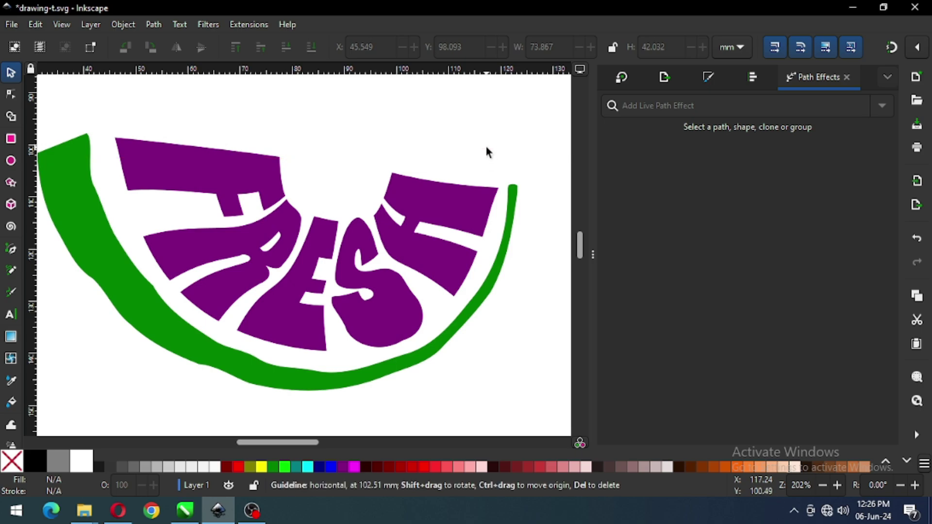
pyautogui.hotkey('ctrl', 's')
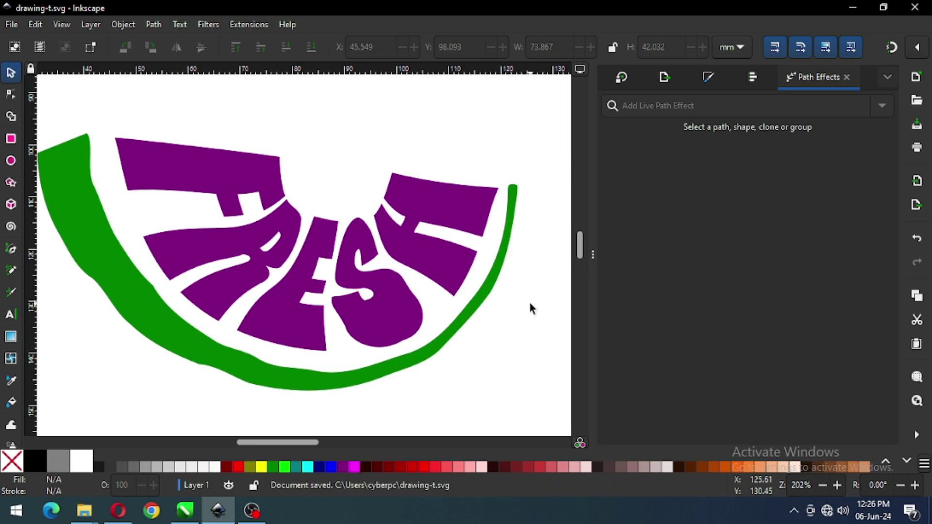
# Darken the crescent rind's fill to dark green by lowering its HSL lightness to 13.
pyautogui.press('-')
pyautogui.press('-')
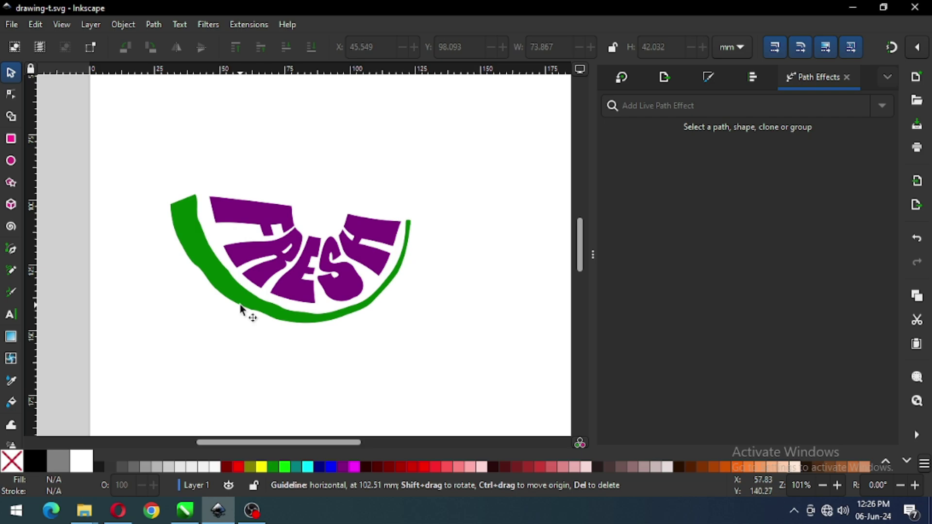
pyautogui.click(237, 294)
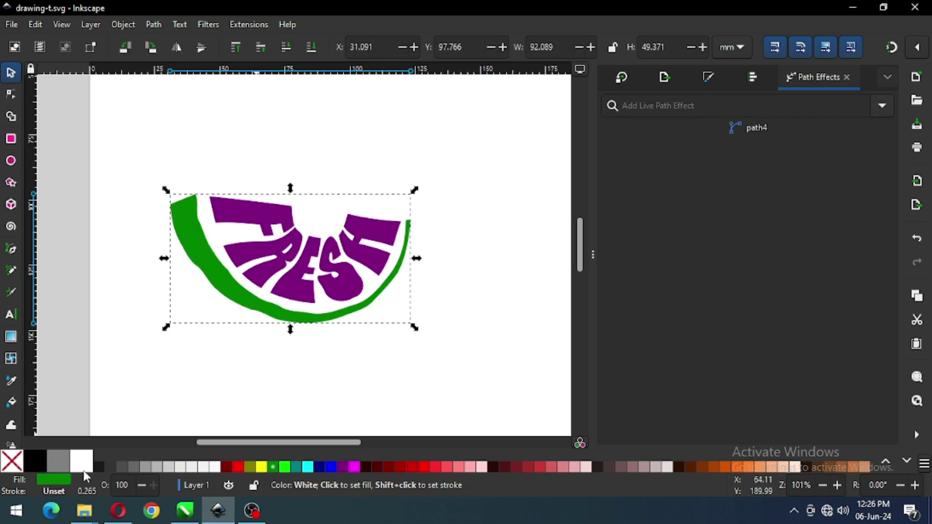
pyautogui.click(60, 485)
pyautogui.click(651, 246)
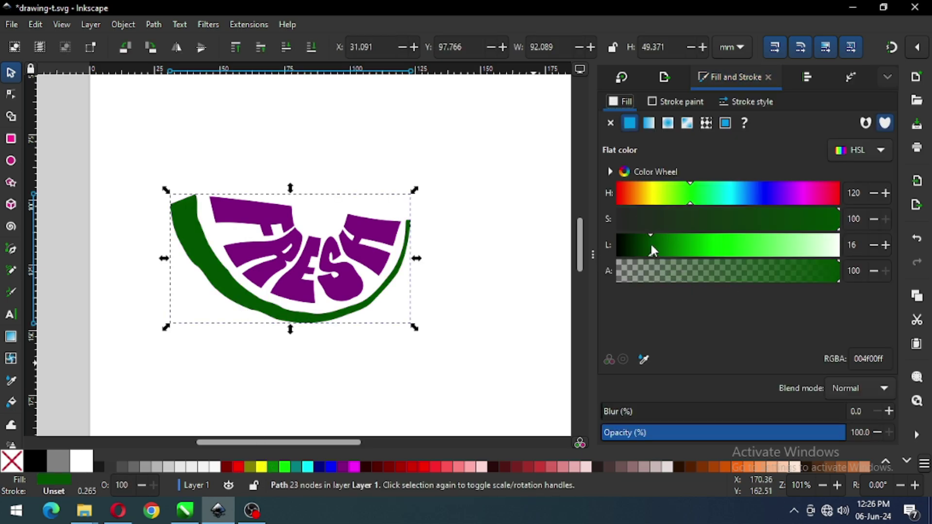
pyautogui.click(636, 242)
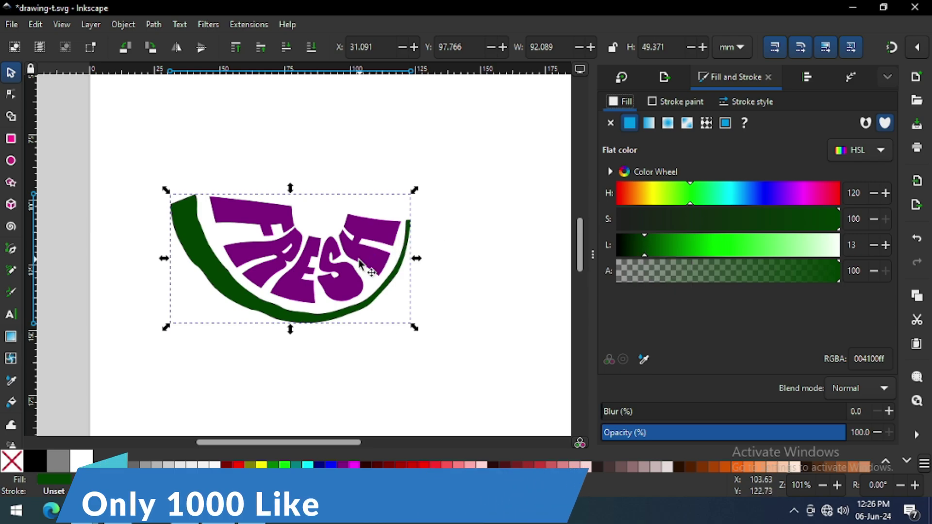
# Fill the FRESH lettering with red (d40000) and save the document.
pyautogui.click(353, 277)
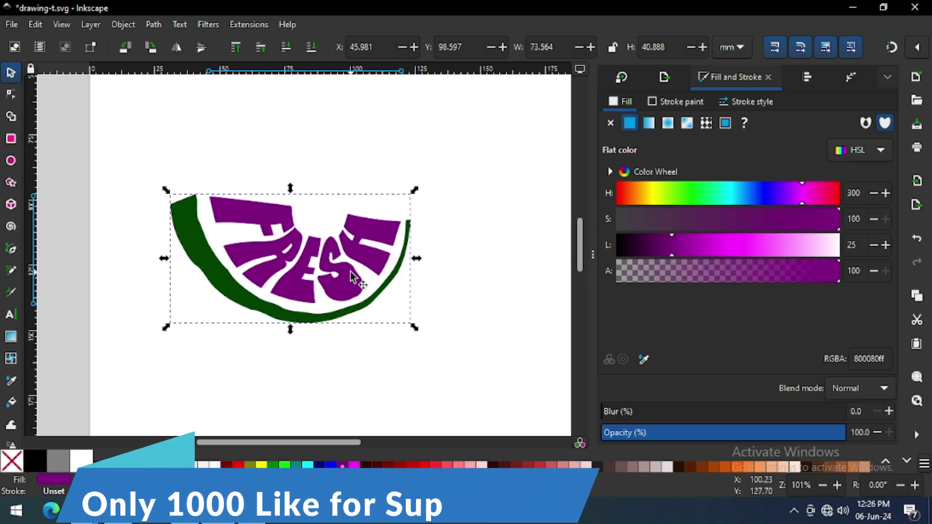
pyautogui.click(425, 466)
pyautogui.click(413, 464)
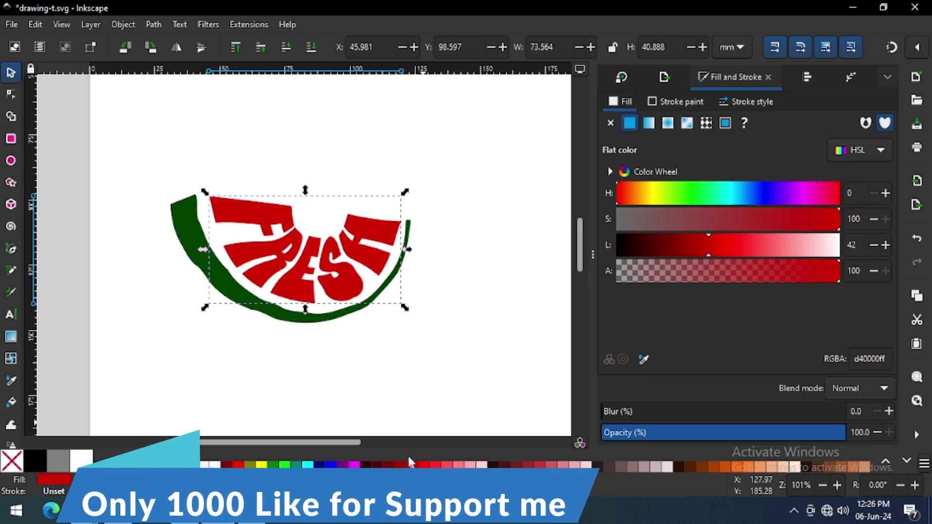
pyautogui.click(426, 334)
pyautogui.hotkey('ctrl', 's')
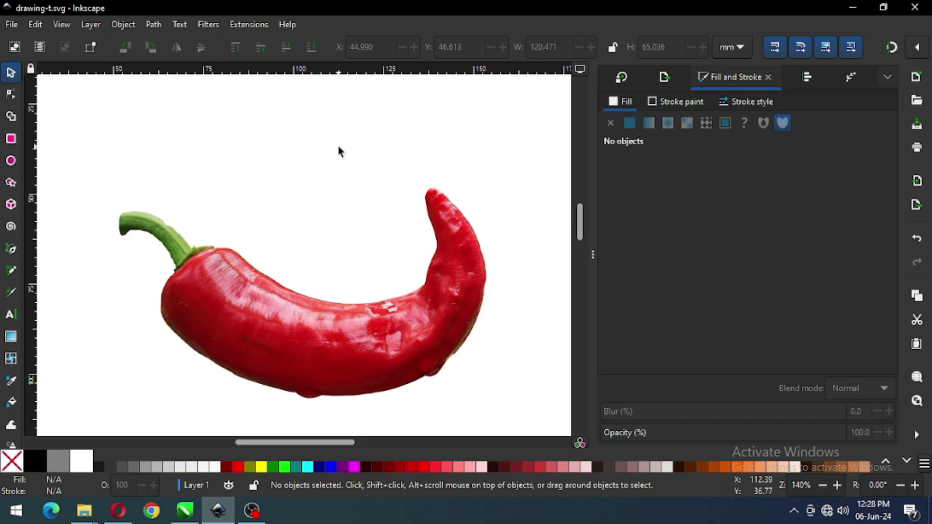
# Add the text CHILLY in Impact above the pepper photo and enlarge it to about 51 by 17 mm.
pyautogui.hotkey('ctrl', 'shift', '7')
pyautogui.click(11, 313)
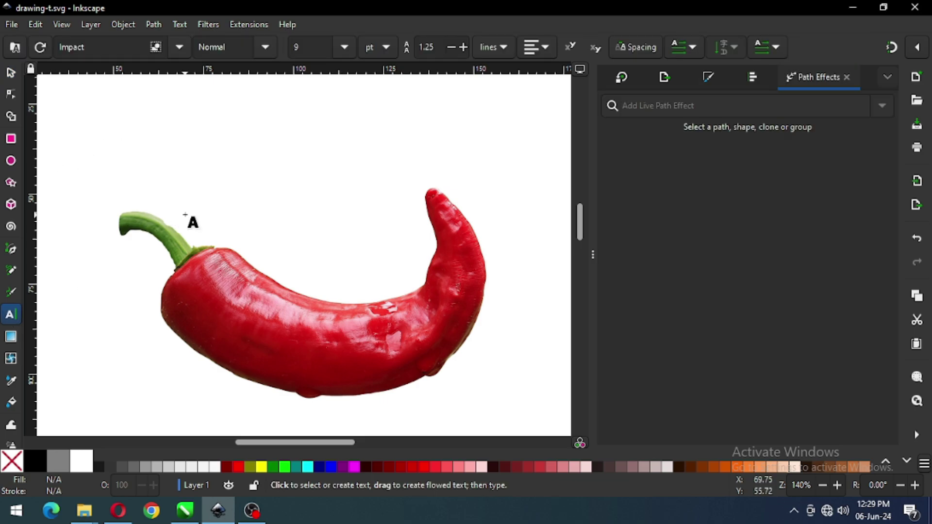
pyautogui.click(219, 189)
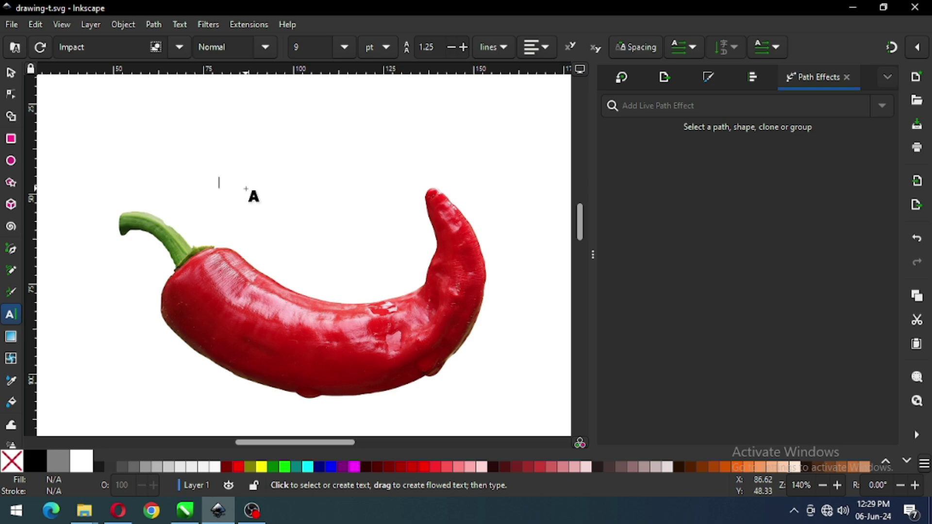
pyautogui.write('CHILLY')
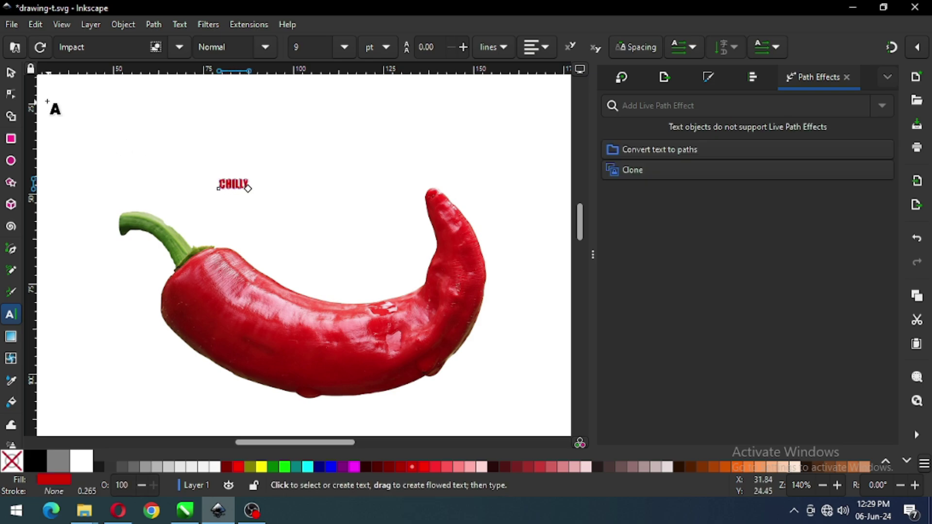
pyautogui.click(10, 74)
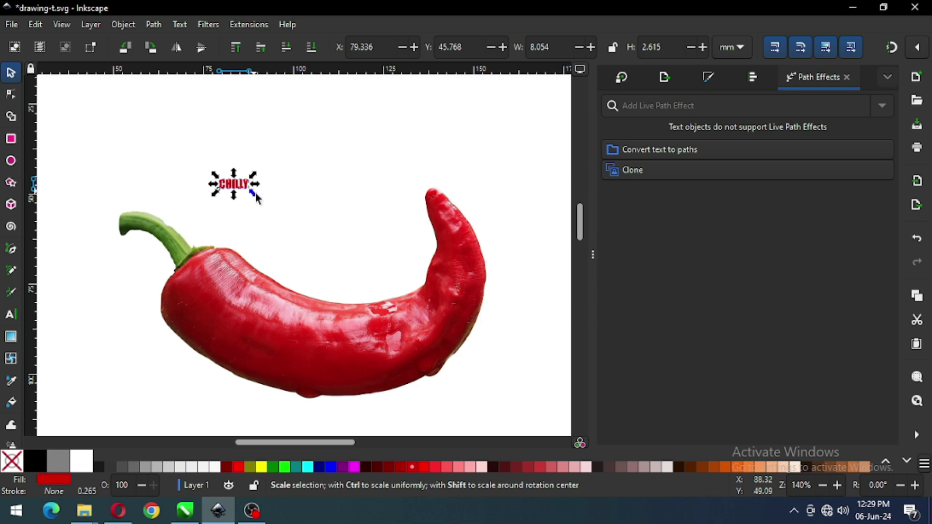
pyautogui.moveTo(254, 193); pyautogui.dragTo(338, 204)
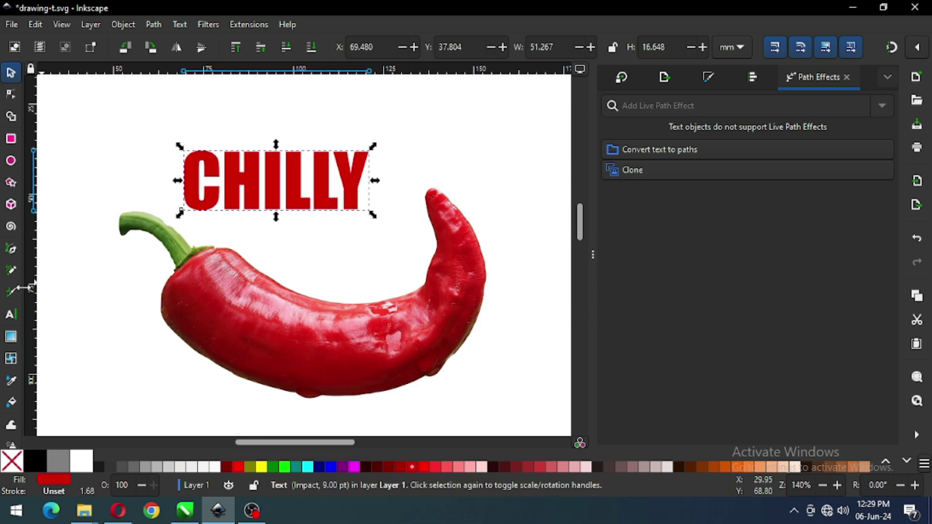
# Convert the CHILLY text to a path and place it over the middle of the pepper's body with a green (#008000) fill.
pyautogui.click(154, 24)
pyautogui.click(187, 40)
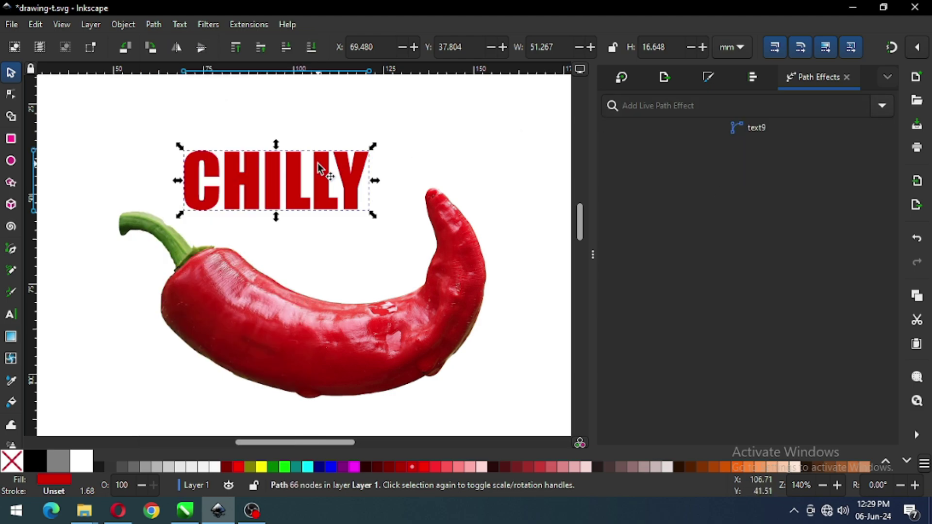
pyautogui.moveTo(301, 175); pyautogui.dragTo(342, 327)
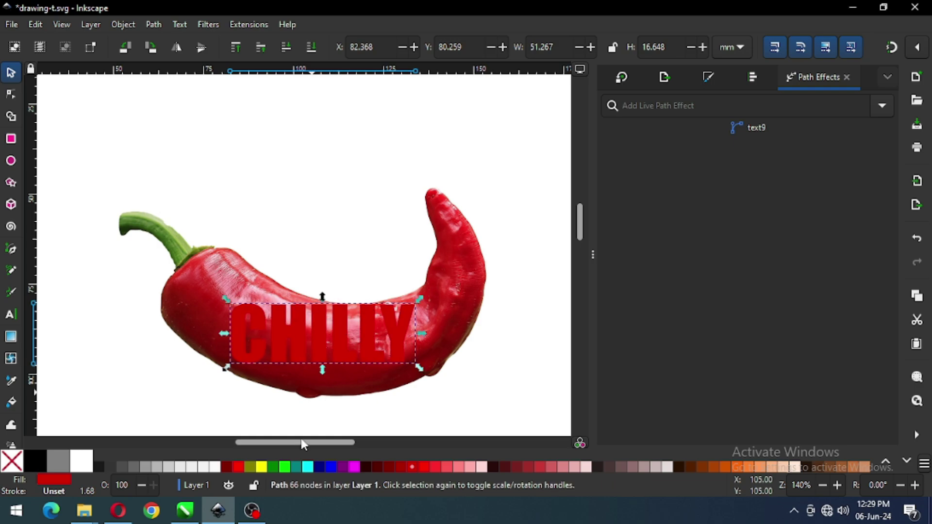
pyautogui.click(273, 467)
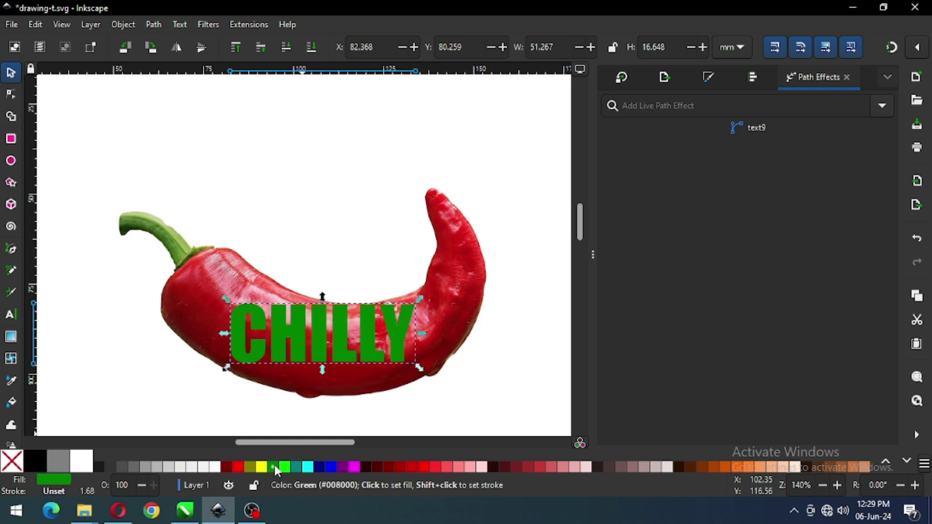
# Apply Envelope Deformation to CHILLY and move the top bend path's ends onto the pepper's upper edge, about X 93.6 mm and X 135 mm.
pyautogui.click(883, 105)
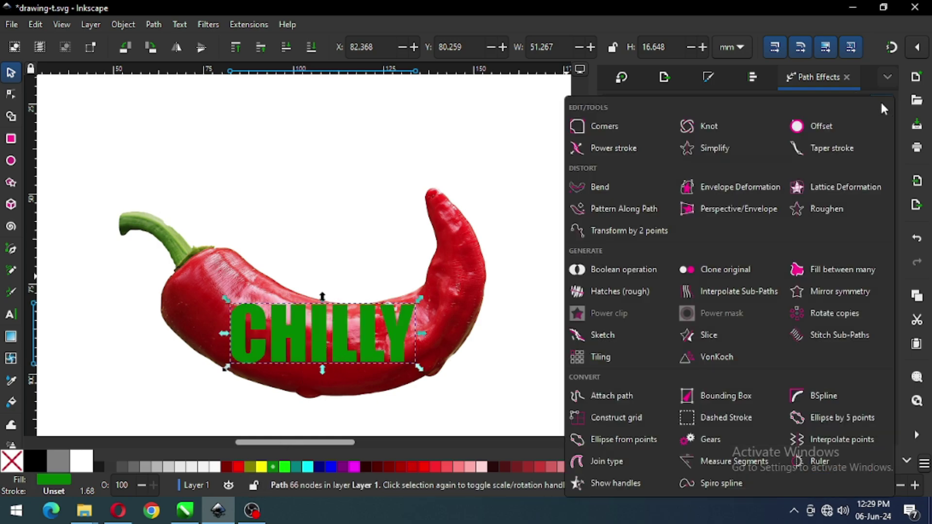
pyautogui.click(740, 190)
pyautogui.click(11, 94)
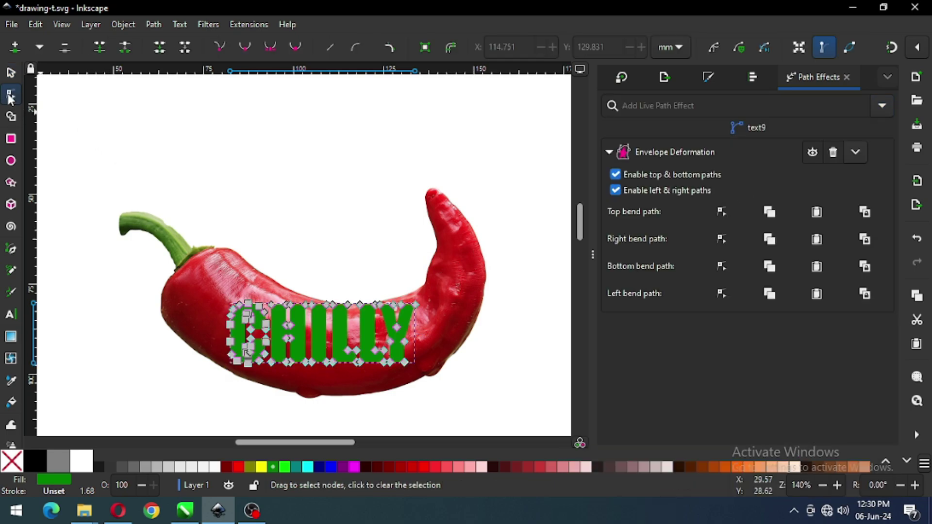
pyautogui.click(721, 211)
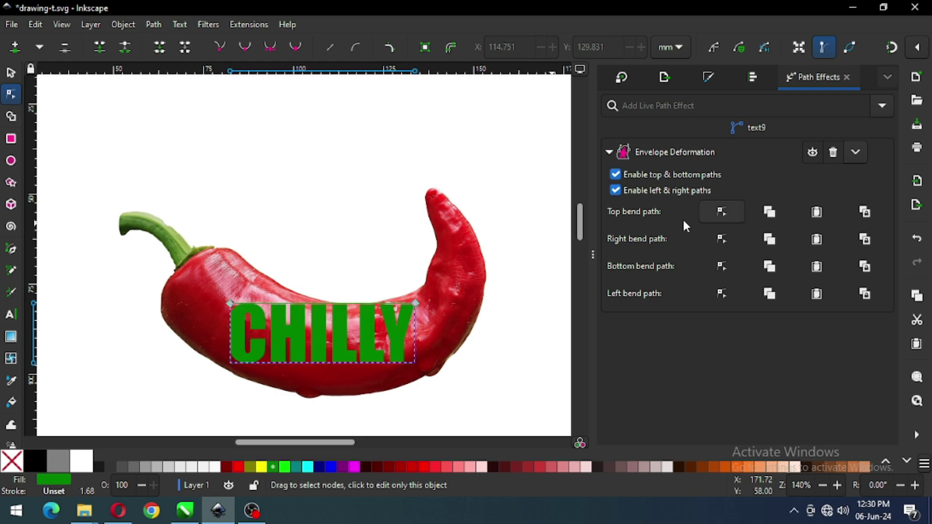
pyautogui.moveTo(232, 305); pyautogui.dragTo(272, 282)
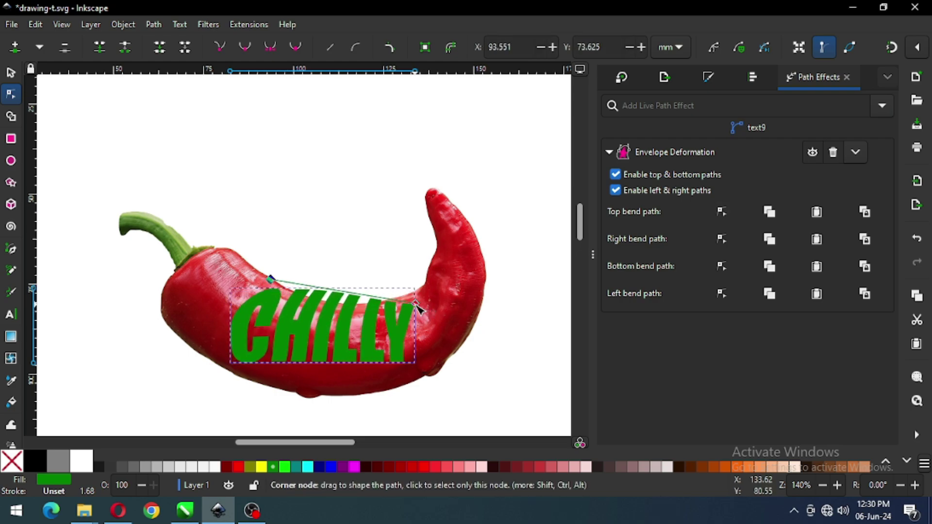
pyautogui.moveTo(419, 299); pyautogui.dragTo(422, 290)
# Fit the right bend path between the pepper's upper edge at about X 134.2 mm and its lower-right edge at about X 146.5 mm.
pyautogui.click(722, 240)
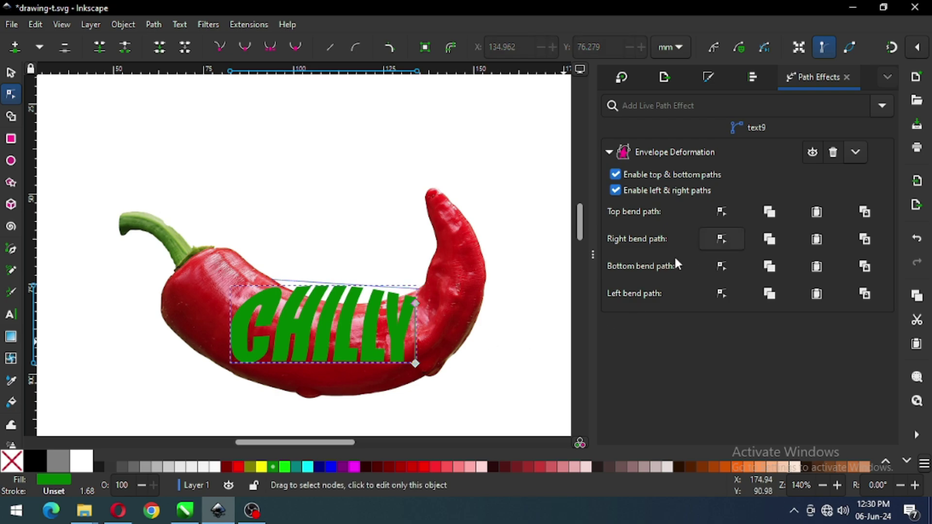
pyautogui.moveTo(422, 311); pyautogui.dragTo(423, 298)
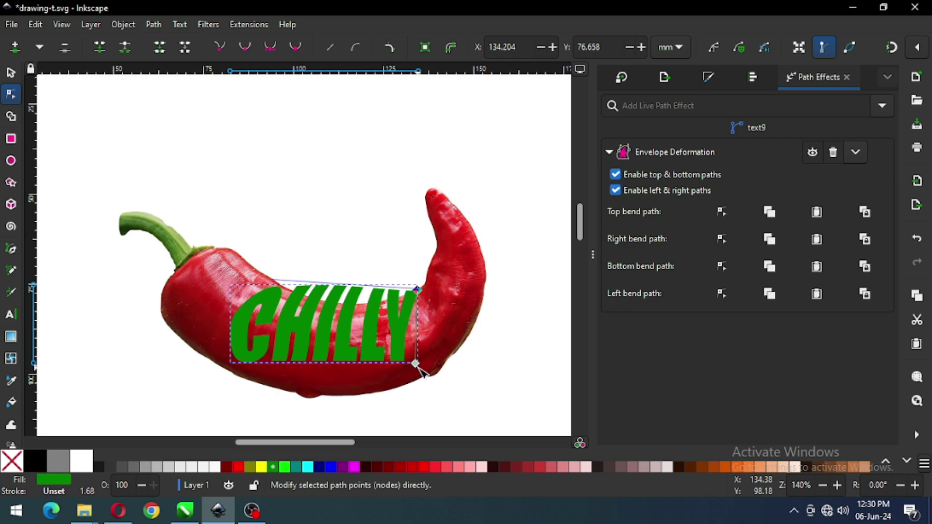
pyautogui.press('Escape')
pyautogui.moveTo(416, 364); pyautogui.dragTo(463, 353)
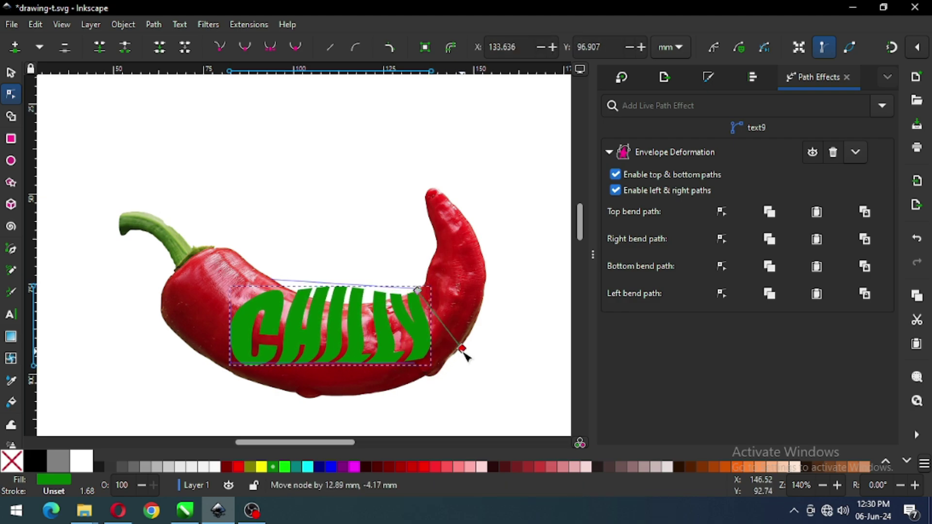
# Move the bottom bend path's ends to the pepper's lower edge, about X 146 mm on the right and X 75 mm on the left.
pyautogui.click(722, 266)
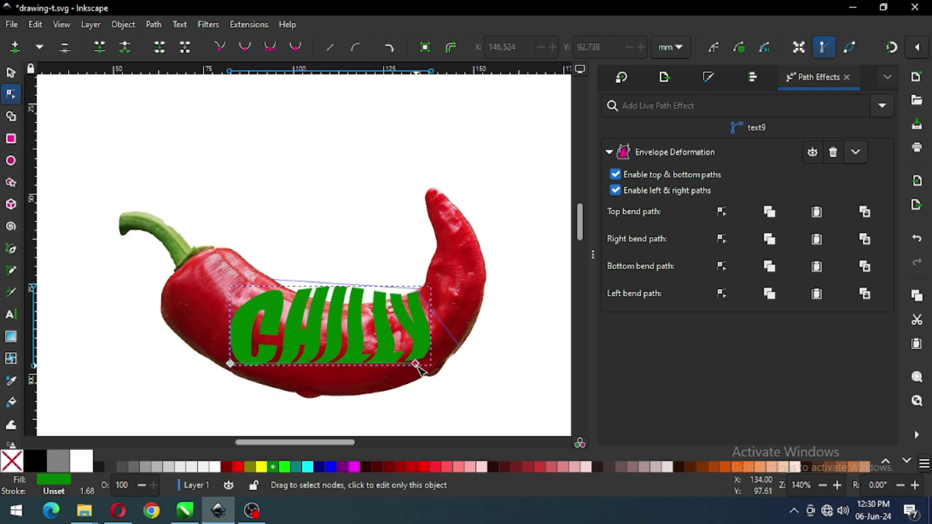
pyautogui.moveTo(416, 364); pyautogui.dragTo(461, 350)
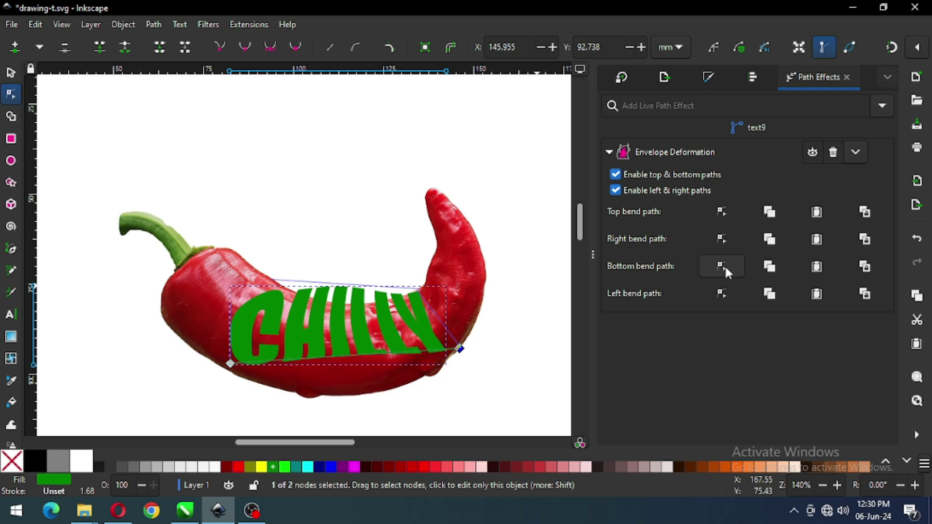
pyautogui.moveTo(230, 364); pyautogui.dragTo(207, 360)
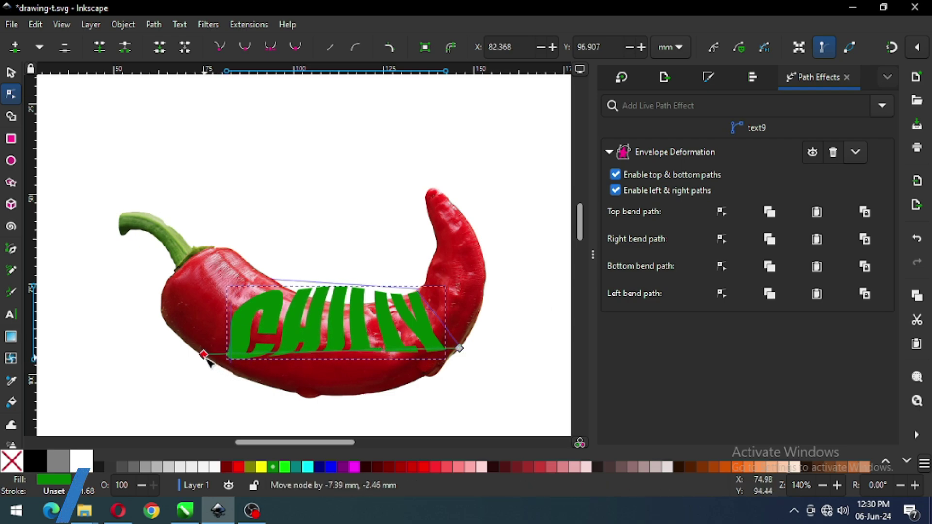
# Fit the left bend path between the pepper's upper edge at about X 93.2 mm and its lower-left edge at about X 74.6 mm.
pyautogui.click(721, 293)
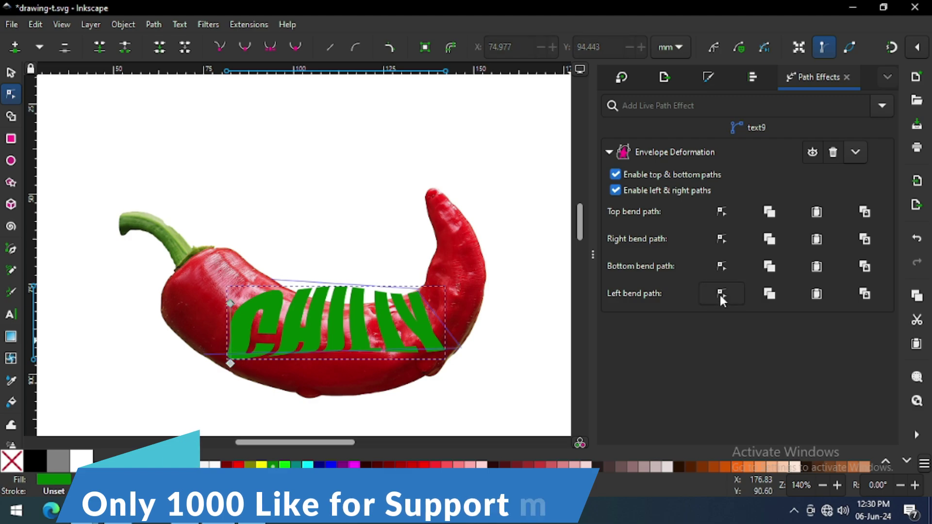
pyautogui.moveTo(230, 303); pyautogui.dragTo(269, 281)
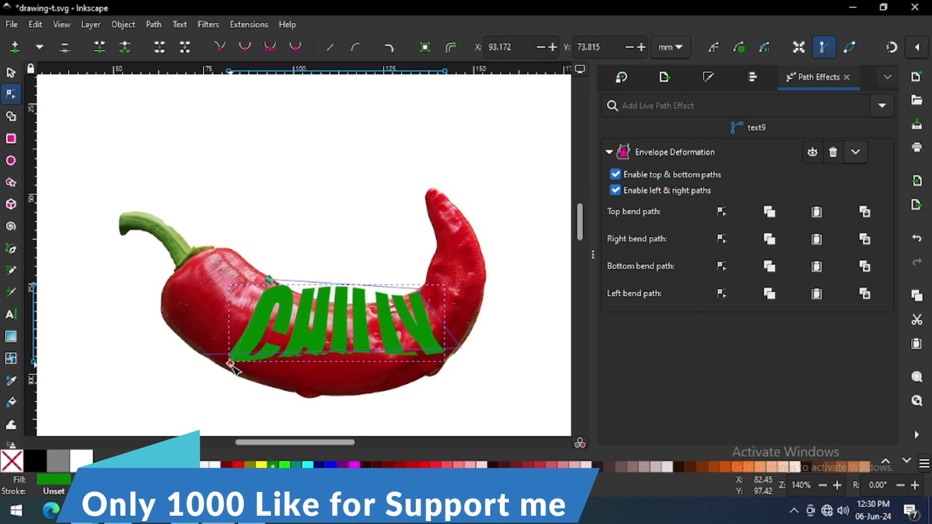
pyautogui.moveTo(230, 363); pyautogui.dragTo(203, 354)
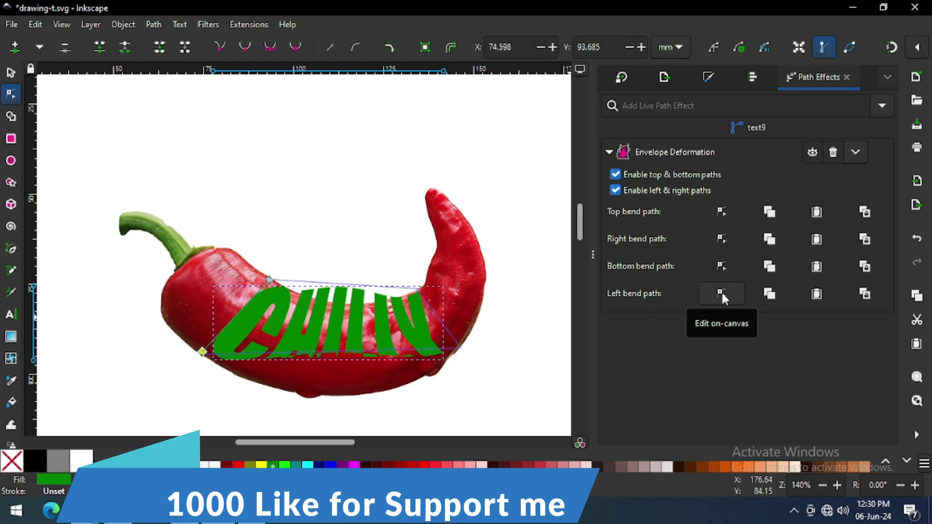
# Curve the bottom and top bend paths downward so they follow the pepper's lower and upper outlines.
pyautogui.click(724, 270)
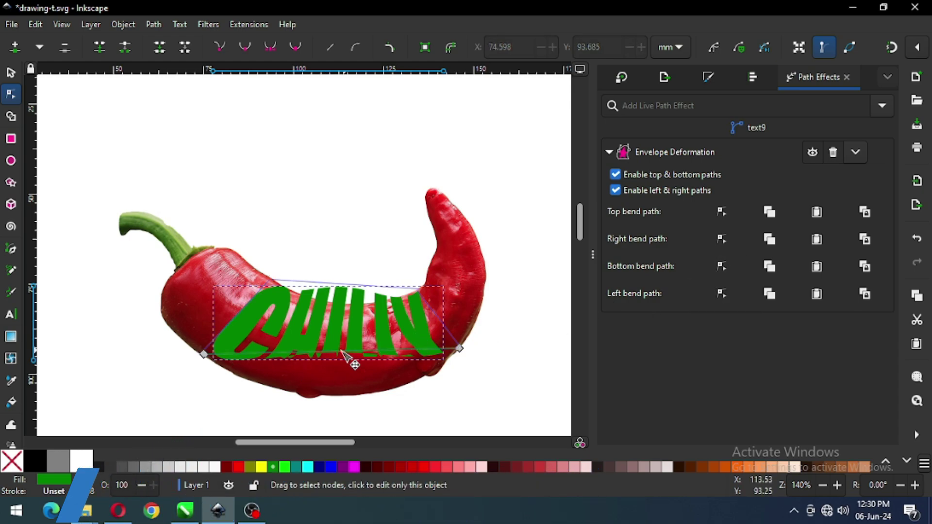
pyautogui.moveTo(344, 360); pyautogui.dragTo(343, 401)
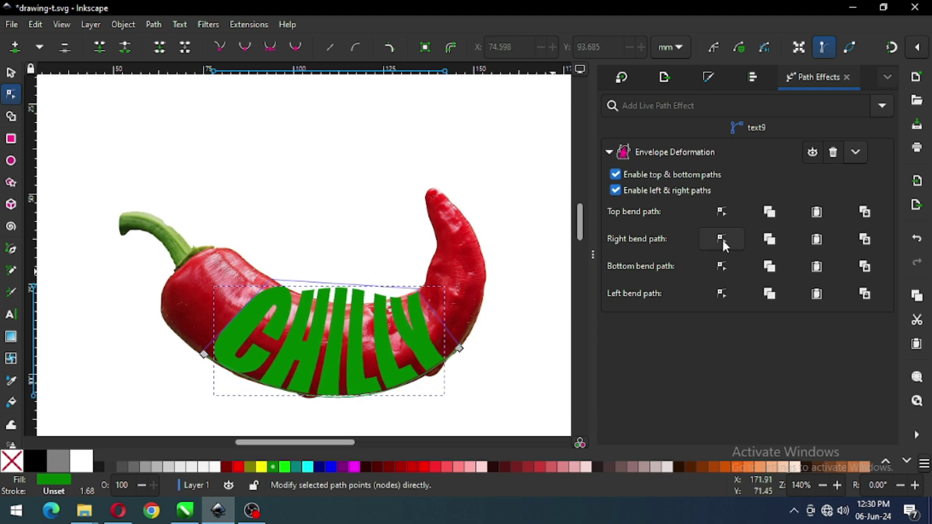
pyautogui.click(725, 217)
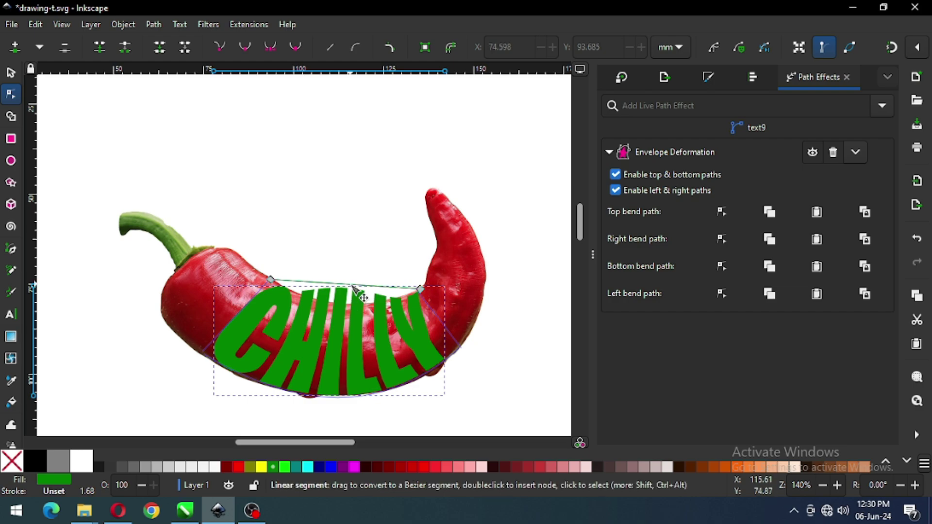
pyautogui.moveTo(352, 286); pyautogui.dragTo(348, 307)
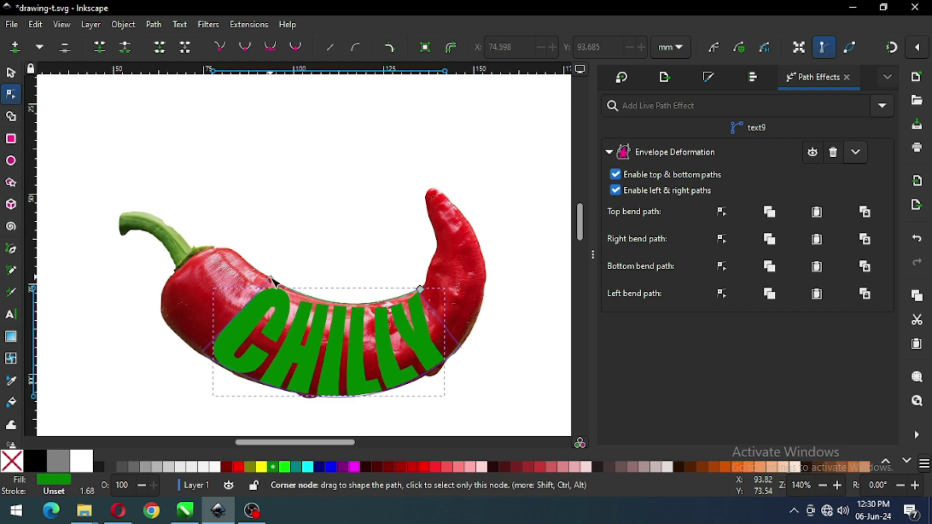
# Raise the top bend path's ends to about X 93.6, Y 71.5 mm and X 135.5, Y 74.8 mm, and deepen its curve along the pepper's upper edge.
pyautogui.moveTo(272, 280); pyautogui.dragTo(270, 272)
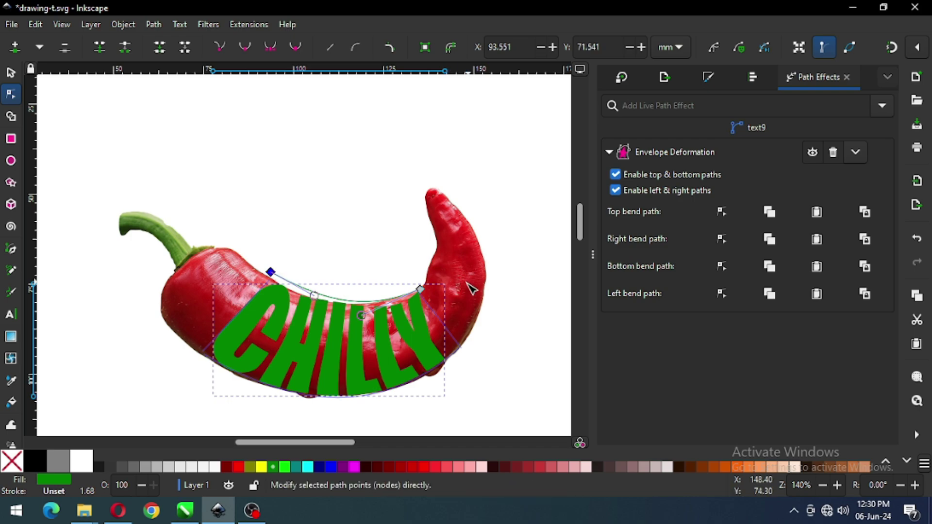
pyautogui.moveTo(421, 290); pyautogui.dragTo(421, 283)
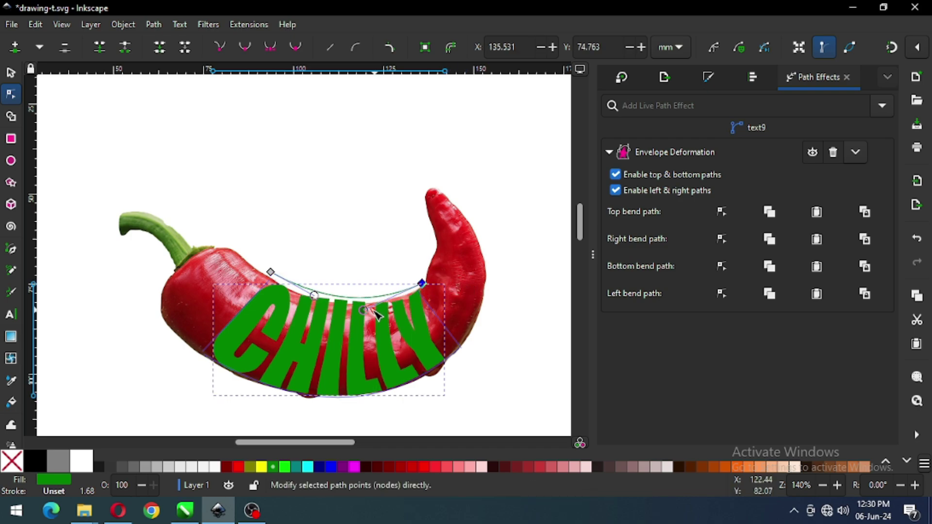
pyautogui.moveTo(364, 310)
pyautogui.mouseDown()
pyautogui.moveTo(310, 307)
pyautogui.moveTo(365, 318)
pyautogui.mouseUp()
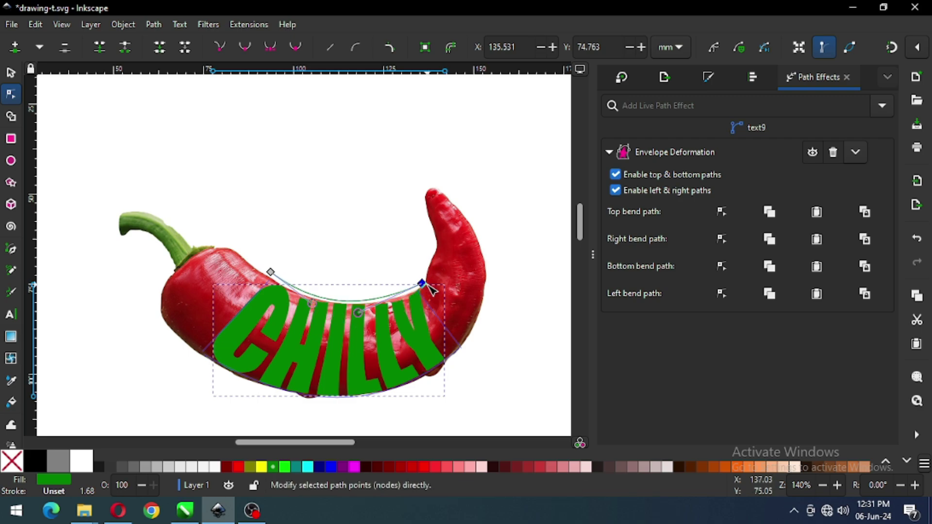
# Move the left bend path's upper end to about X 92.4, Y 72.1 mm, just above the pepper's upper edge.
pyautogui.click(723, 265)
pyautogui.click(723, 293)
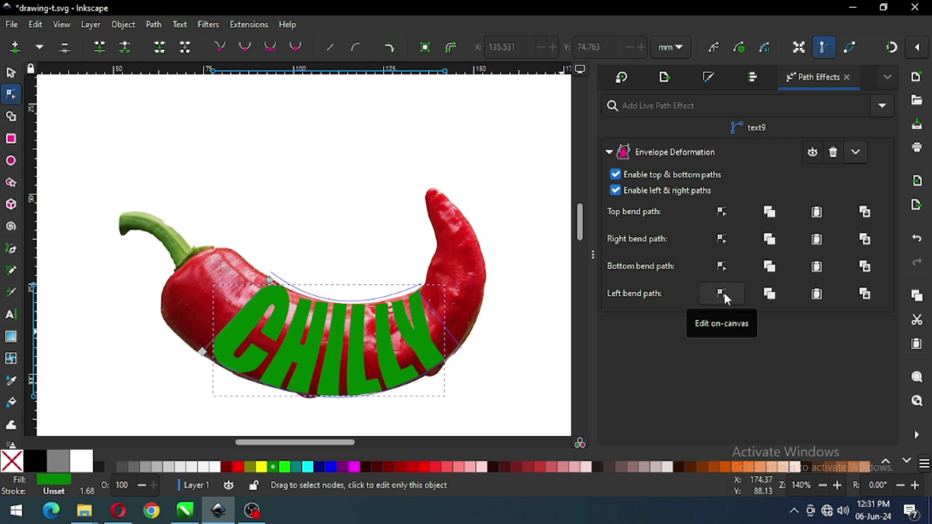
pyautogui.moveTo(271, 277); pyautogui.dragTo(267, 273)
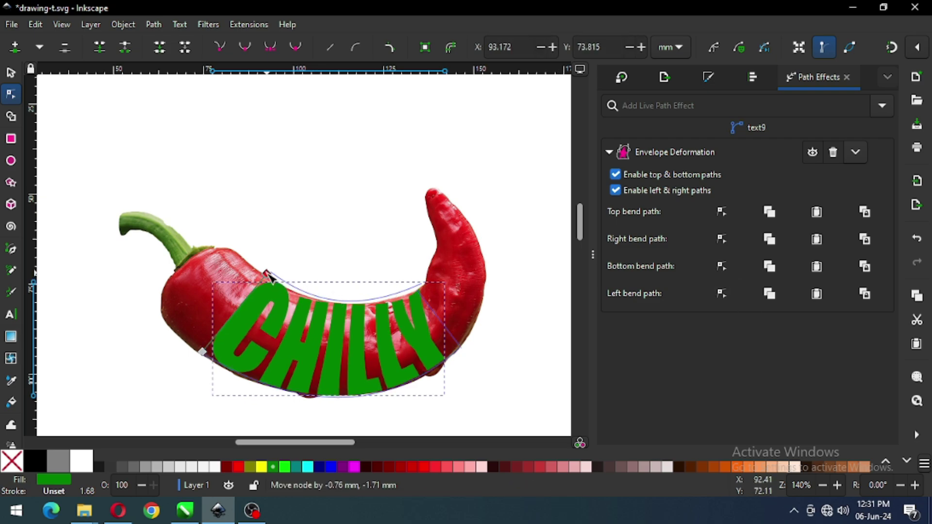
# Move the right bend path's upper end to about X 135.2, Y 74.6 mm and its lower end to about X 148, Y 92.4 mm.
pyautogui.click(722, 239)
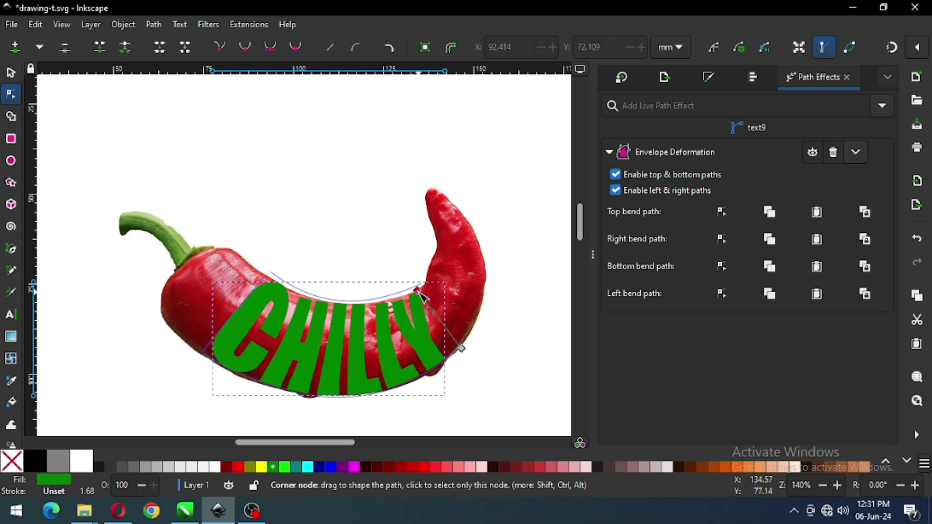
pyautogui.moveTo(421, 293); pyautogui.dragTo(423, 285)
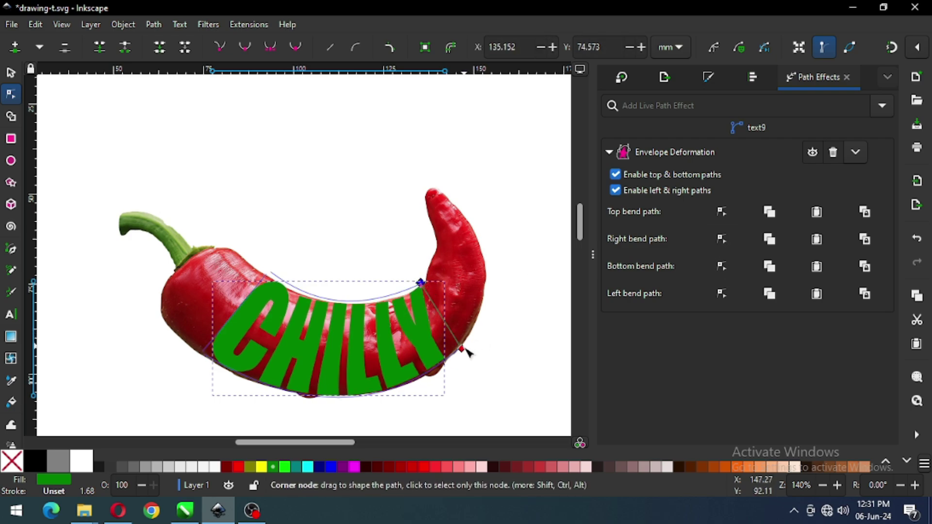
pyautogui.moveTo(469, 348); pyautogui.dragTo(474, 347)
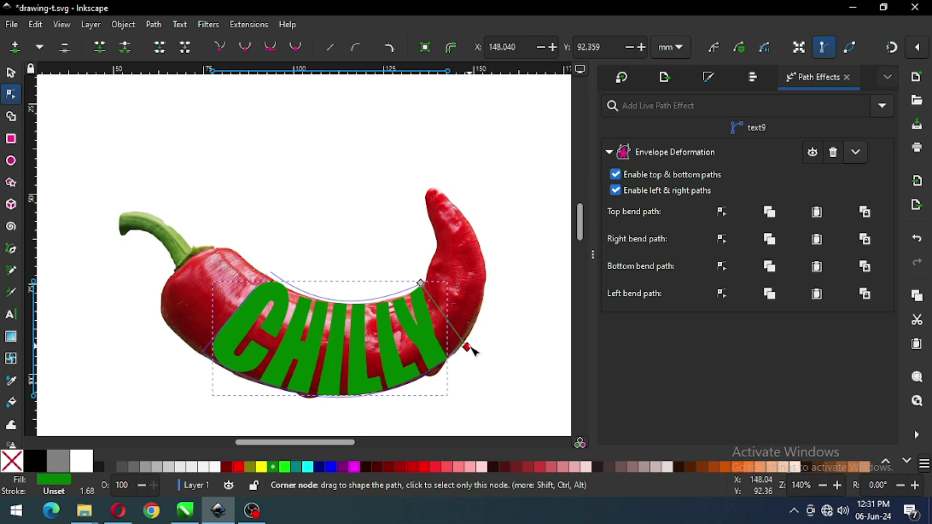
pyautogui.click(11, 73)
pyautogui.click(361, 185)
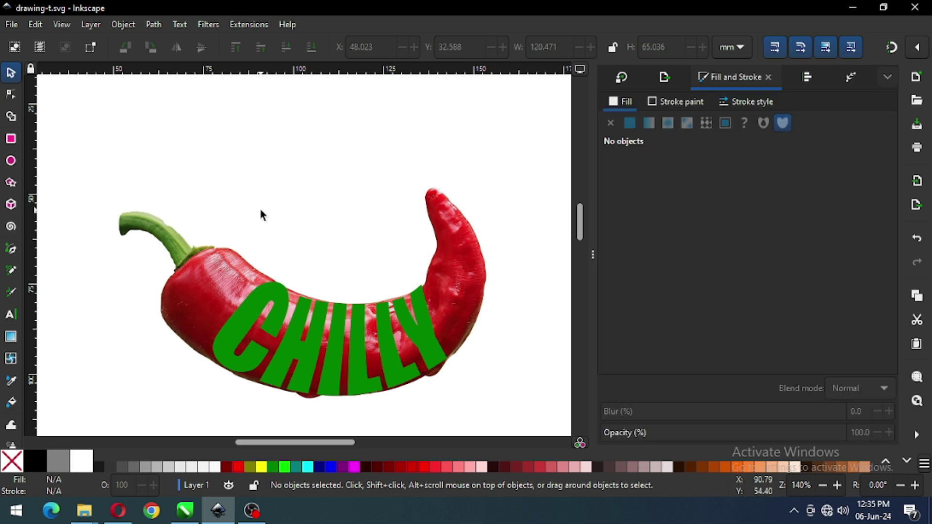
# Draw a rectangle about 41 by 30 mm over the pepper's stem and another about 22 by 25 mm over its tip.
pyautogui.click(12, 138)
pyautogui.moveTo(88, 170)
pyautogui.mouseDown()
pyautogui.moveTo(233, 247)
pyautogui.moveTo(244, 258)
pyautogui.moveTo(236, 278)
pyautogui.mouseUp()
pyautogui.moveTo(425, 166); pyautogui.dragTo(504, 257)
pyautogui.click(14, 74)
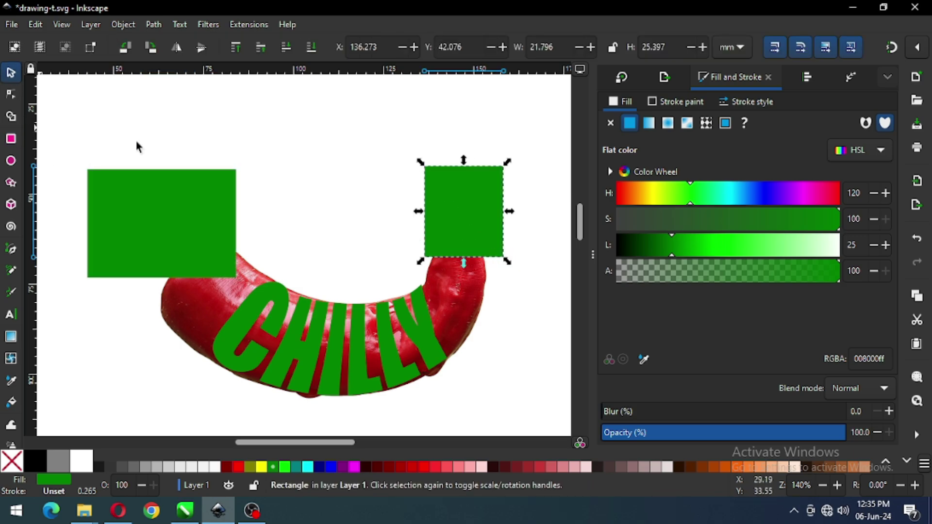
# Set the opacity of both rectangles to about 54.6%.
pyautogui.keyDown('shift'); pyautogui.click(223, 223); pyautogui.keyUp('shift')
pyautogui.click(733, 437)
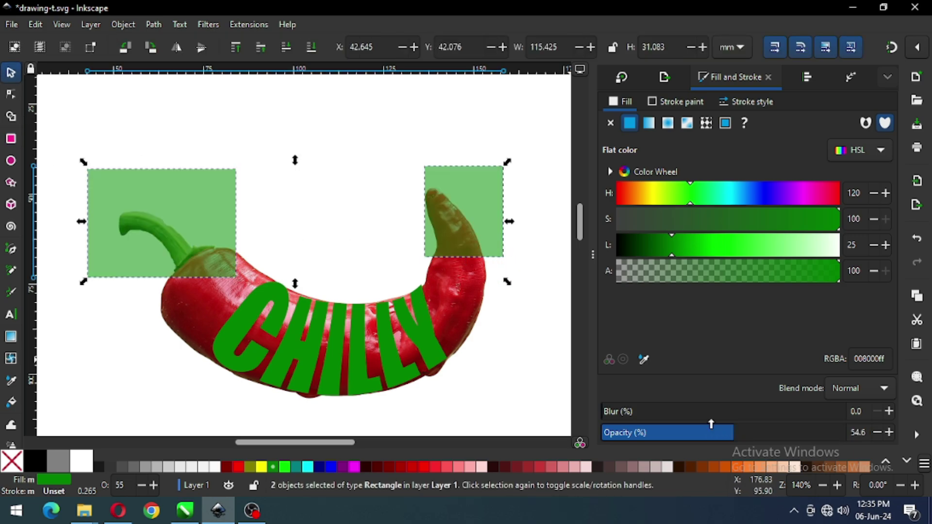
pyautogui.click(380, 123)
# Convert both translucent rectangles to paths.
pyautogui.click(456, 191)
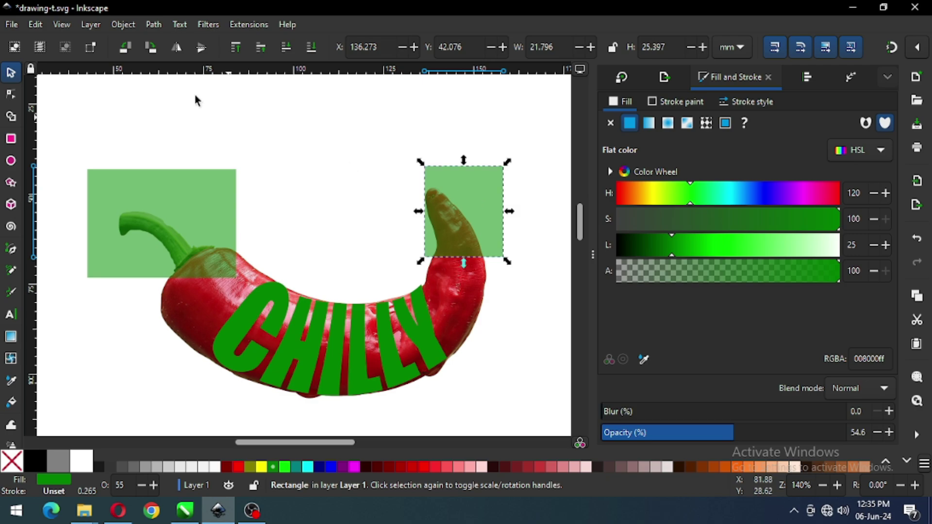
pyautogui.keyDown('shift'); pyautogui.click(165, 185); pyautogui.keyUp('shift')
pyautogui.click(154, 25)
pyautogui.press('Escape')
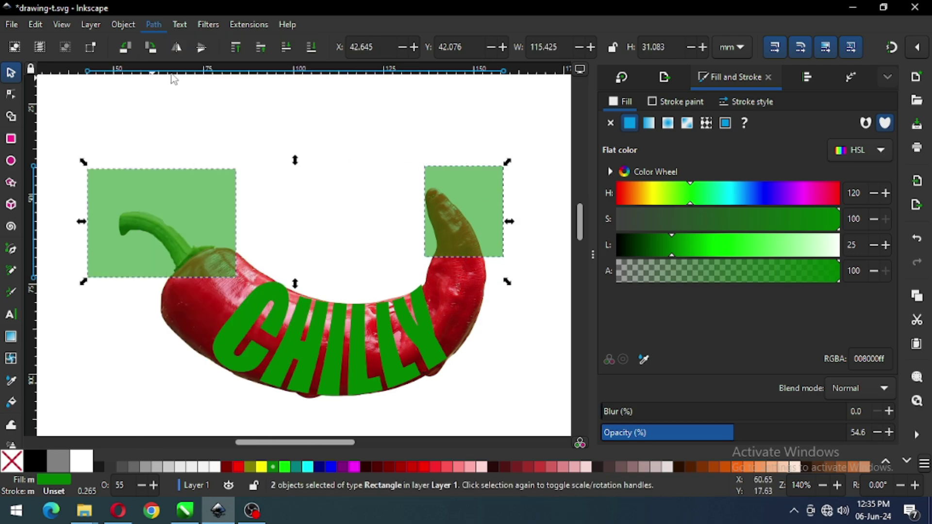
pyautogui.click(290, 166)
# Reshape the stem-side rectangle's four corners into a slanted quadrilateral covering the stem and the pepper's shoulder, with its edge running beside the letter C.
pyautogui.click(225, 193)
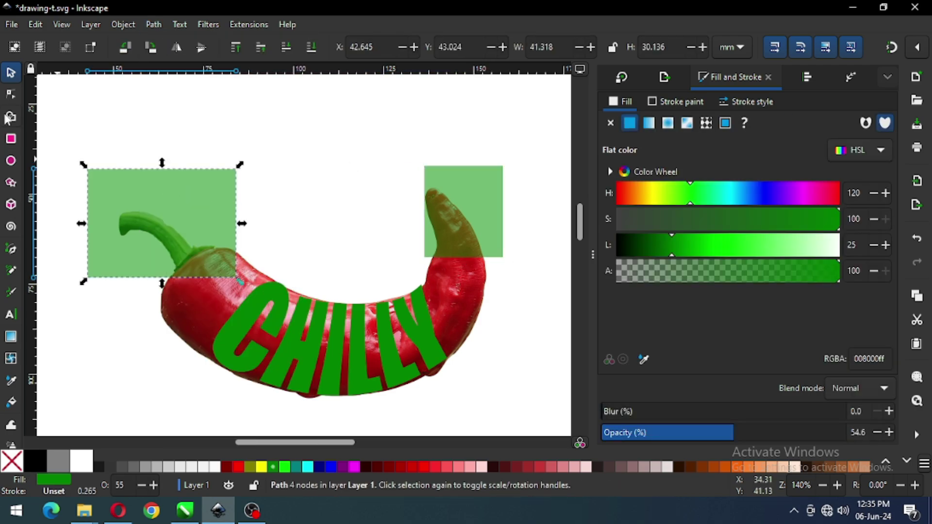
pyautogui.click(11, 94)
pyautogui.moveTo(237, 281); pyautogui.dragTo(267, 268)
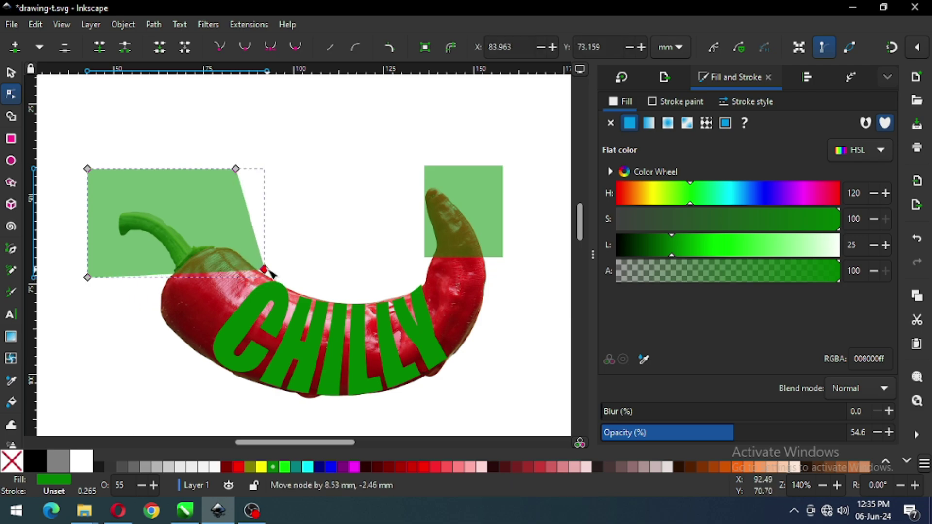
pyautogui.moveTo(87, 278); pyautogui.dragTo(172, 386)
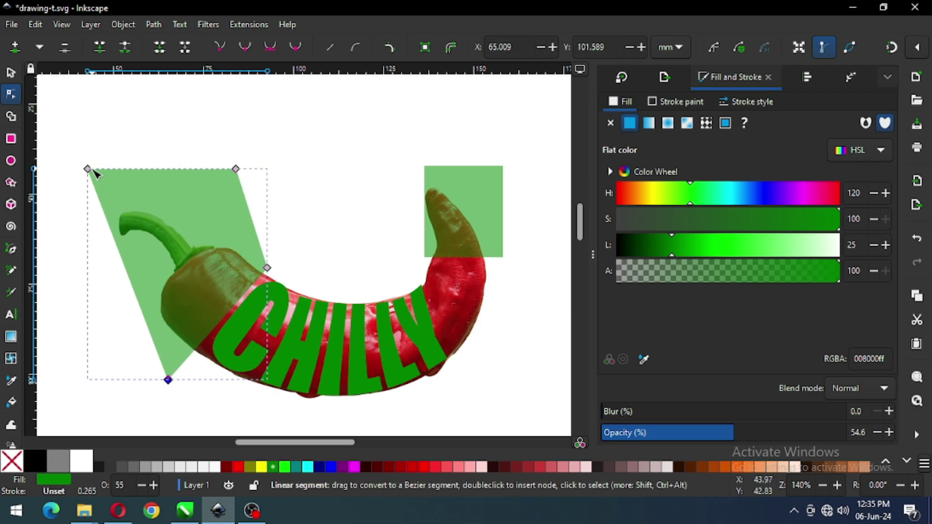
pyautogui.moveTo(88, 169); pyautogui.dragTo(93, 216)
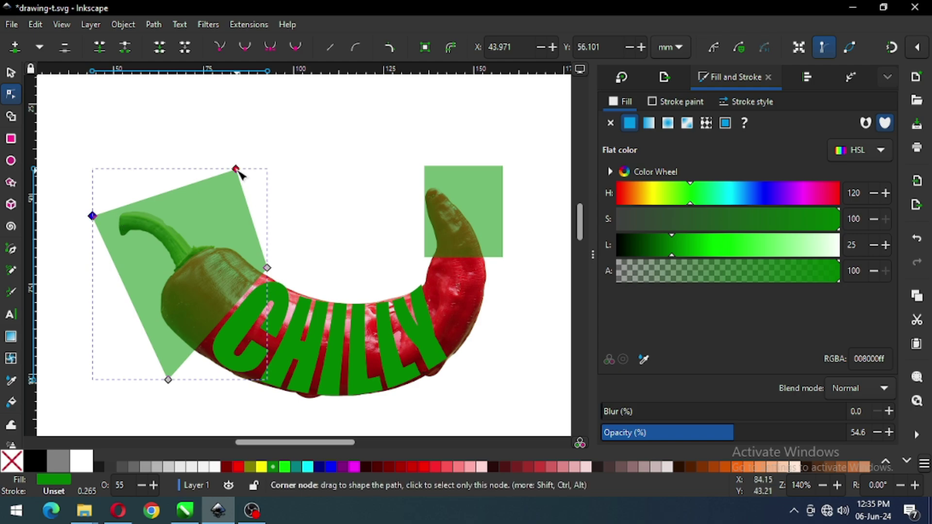
pyautogui.moveTo(237, 170); pyautogui.dragTo(178, 178)
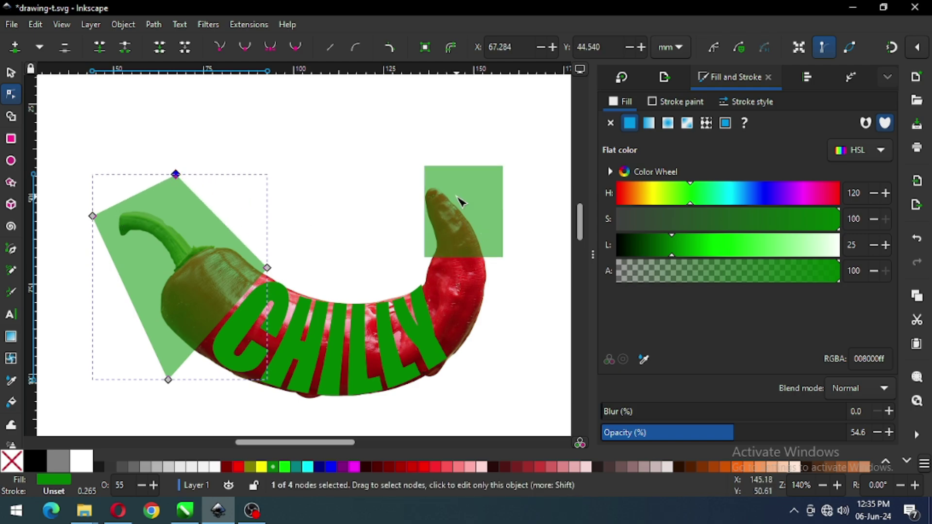
# Reshape the tip-side rectangle's four corners into a quadrilateral covering the pepper's tip, with its lower corner at about X 148.4, Y 100.6 mm beside the letter Y.
pyautogui.click(440, 210)
pyautogui.moveTo(427, 260); pyautogui.dragTo(420, 270)
pyautogui.moveTo(423, 175); pyautogui.dragTo(415, 181)
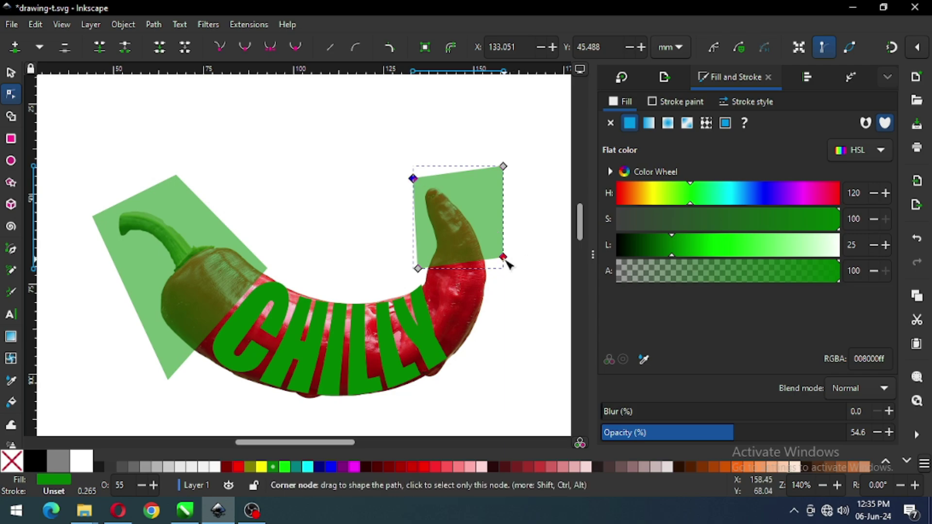
pyautogui.moveTo(506, 260); pyautogui.dragTo(472, 380)
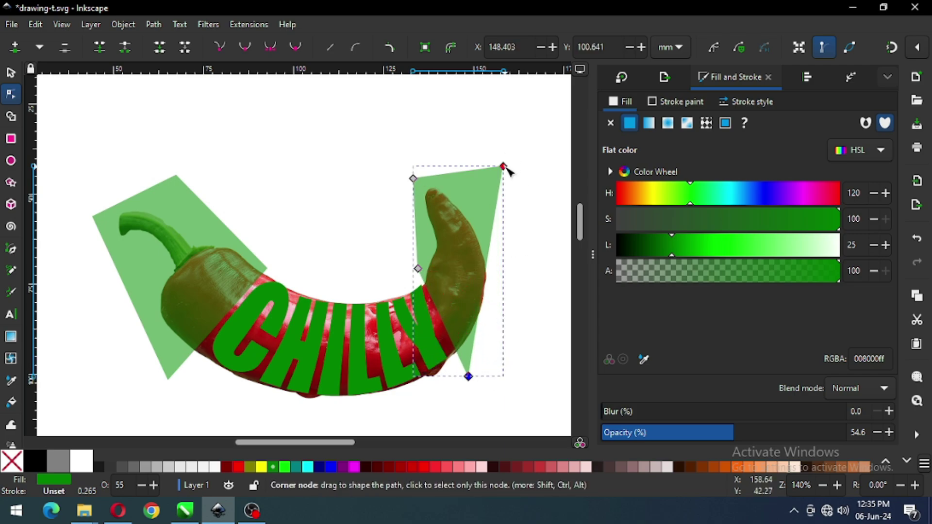
pyautogui.moveTo(505, 167); pyautogui.dragTo(522, 202)
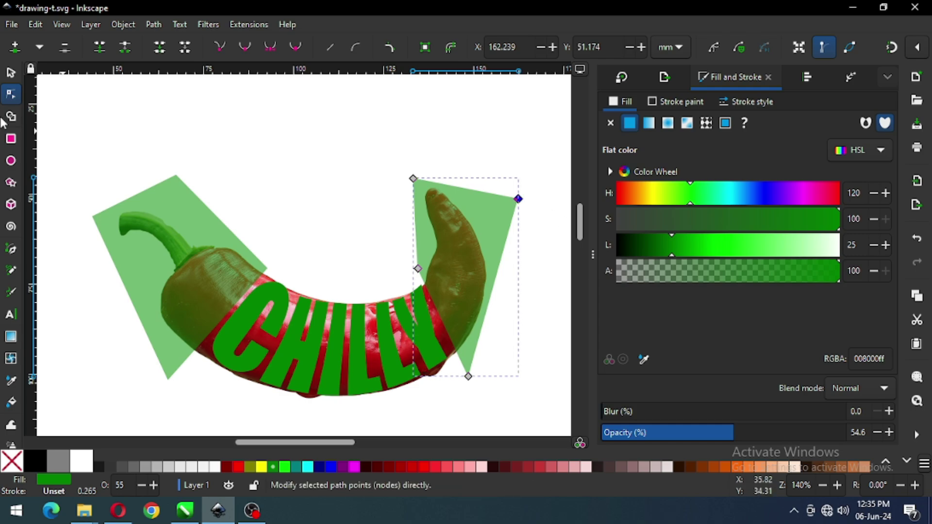
# Set the opacity of both end shapes to 100%.
pyautogui.click(11, 73)
pyautogui.keyDown('shift'); pyautogui.click(187, 205); pyautogui.keyUp('shift')
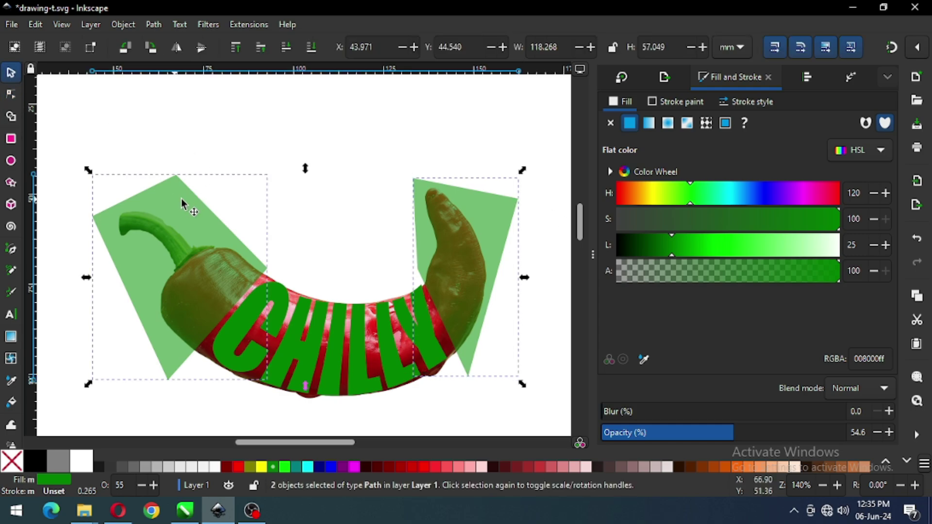
pyautogui.moveTo(755, 433); pyautogui.dragTo(928, 432)
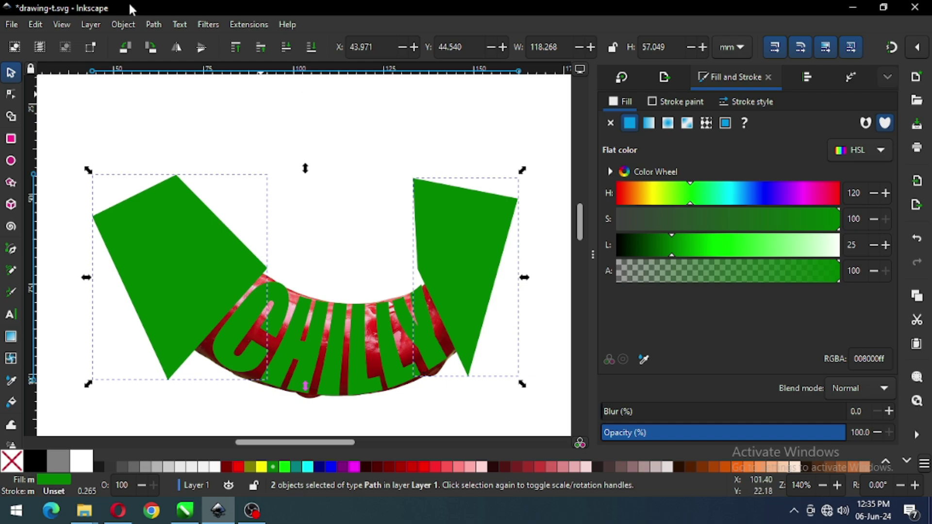
# Union the two end shapes, and union the result with the CHILLY lettering into a single path.
pyautogui.click(148, 26)
pyautogui.click(174, 93)
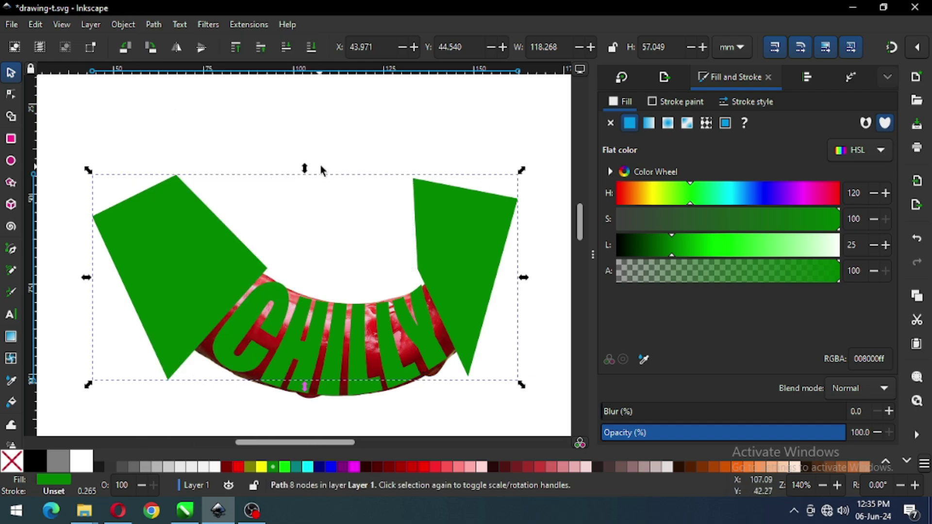
pyautogui.keyDown('shift'); pyautogui.click(387, 356); pyautogui.keyUp('shift')
pyautogui.click(153, 24)
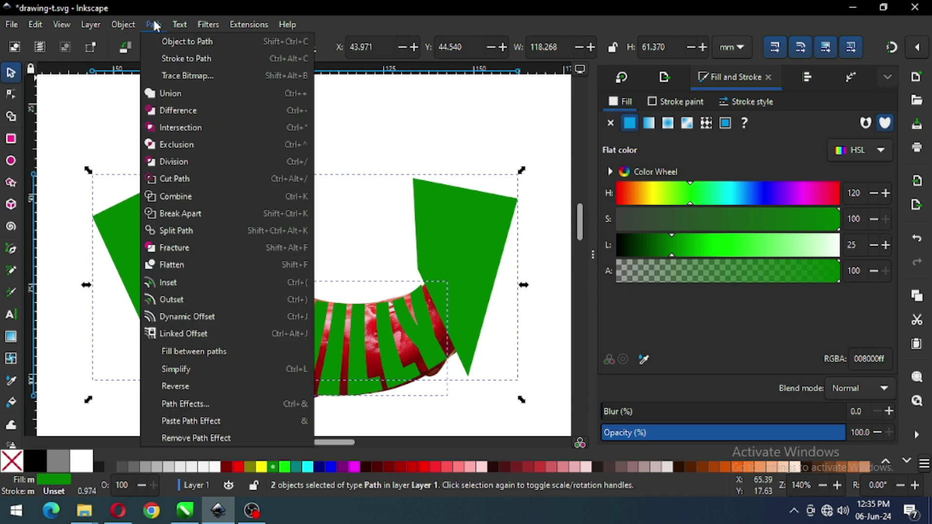
pyautogui.click(171, 93)
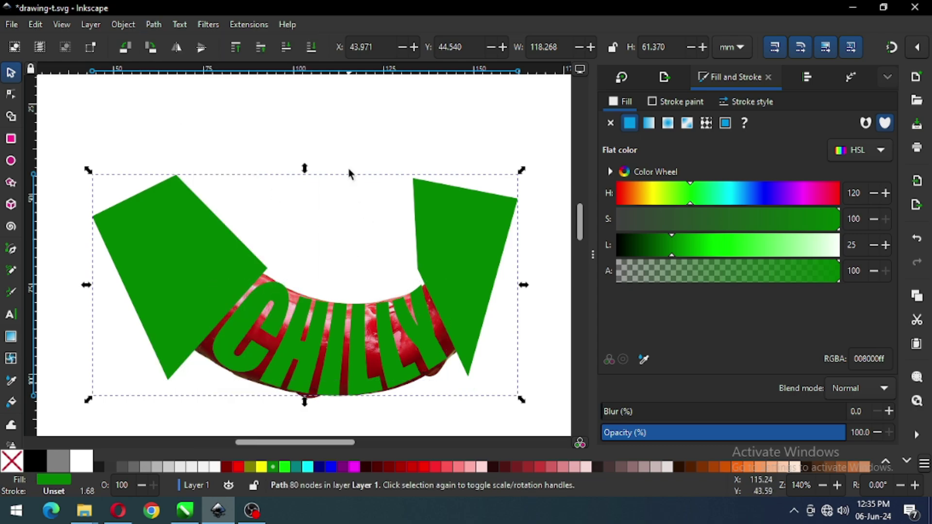
pyautogui.click(349, 128)
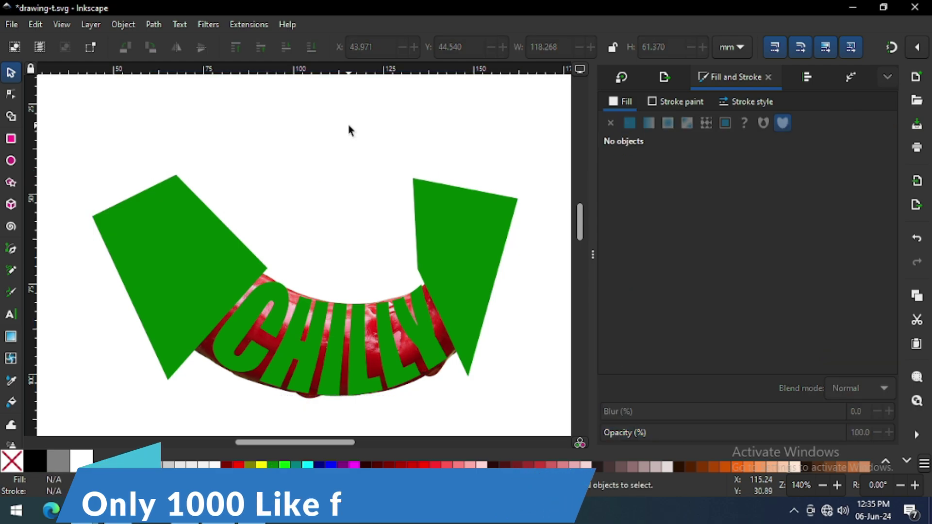
# Clip the pepper photo with the merged lettering and end-shape path.
pyautogui.click(450, 246)
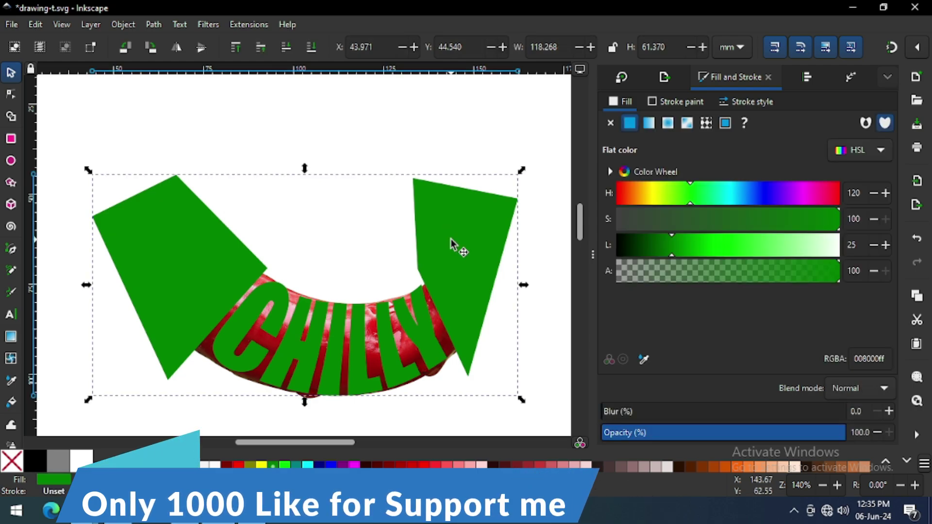
pyautogui.keyDown('shift'); pyautogui.click(435, 376); pyautogui.keyUp('shift')
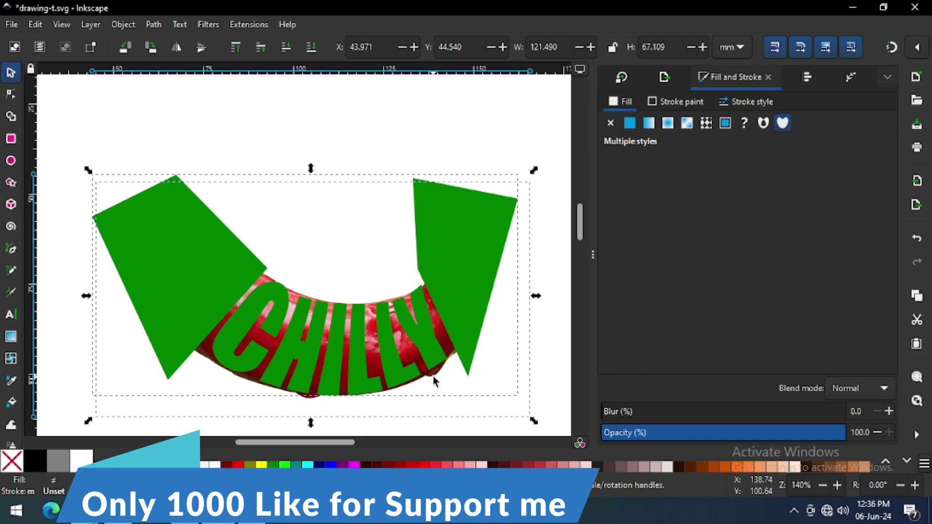
pyautogui.click(123, 24)
pyautogui.moveTo(143, 195)
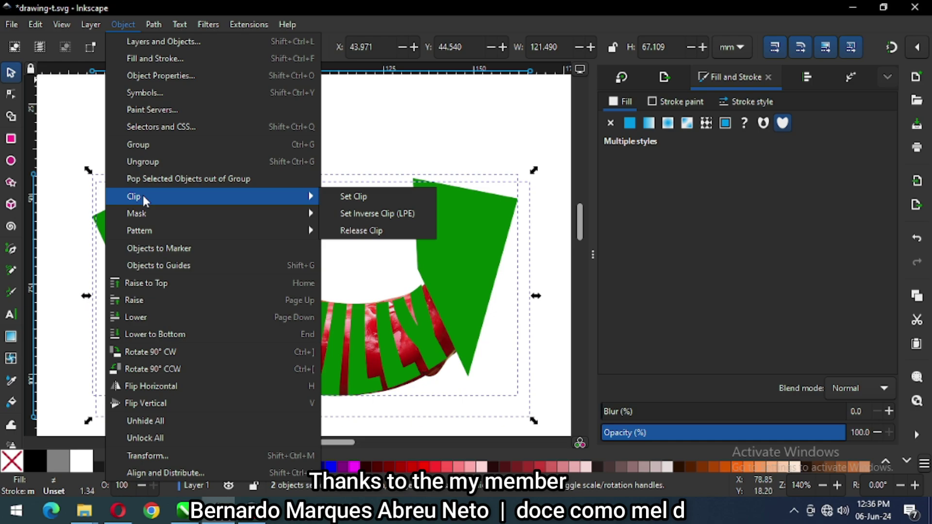
pyautogui.click(361, 200)
pyautogui.click(344, 149)
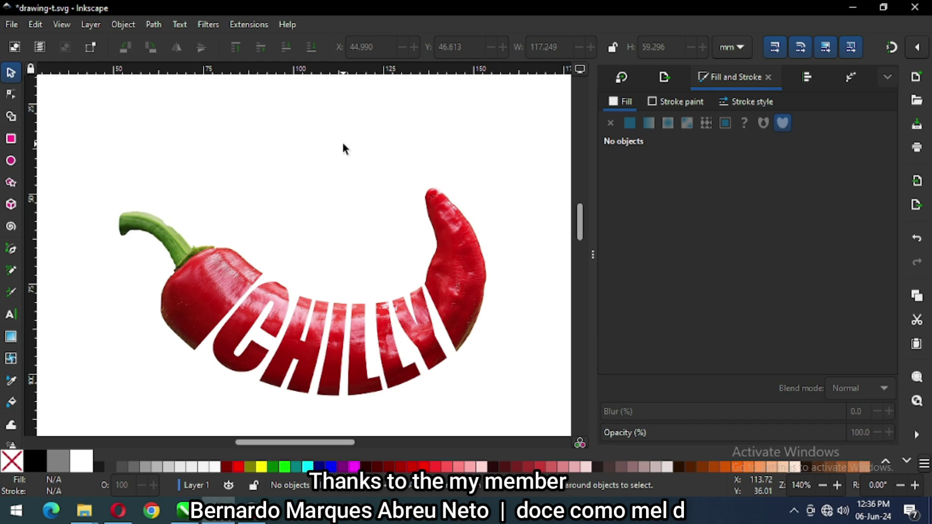
pyautogui.press('-')
pyautogui.press('-')
pyautogui.press('-')
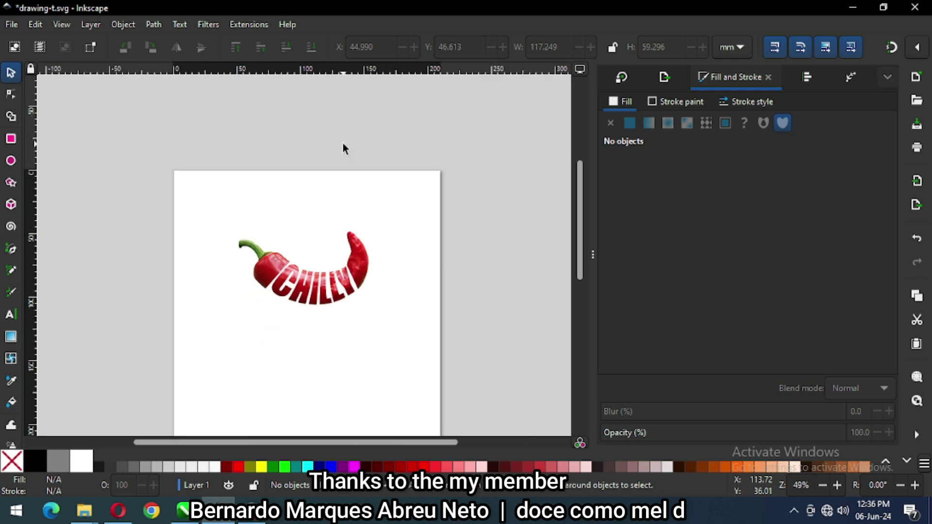